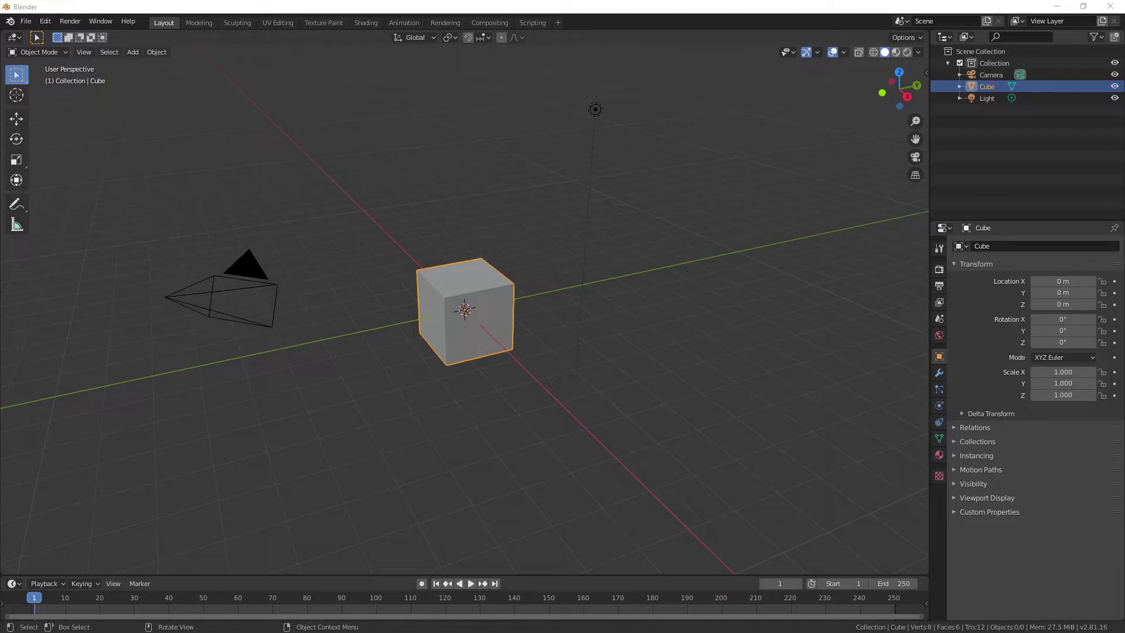
# Delete the default cube from the scene.
pyautogui.click(432, 413)
pyautogui.click(472, 351)
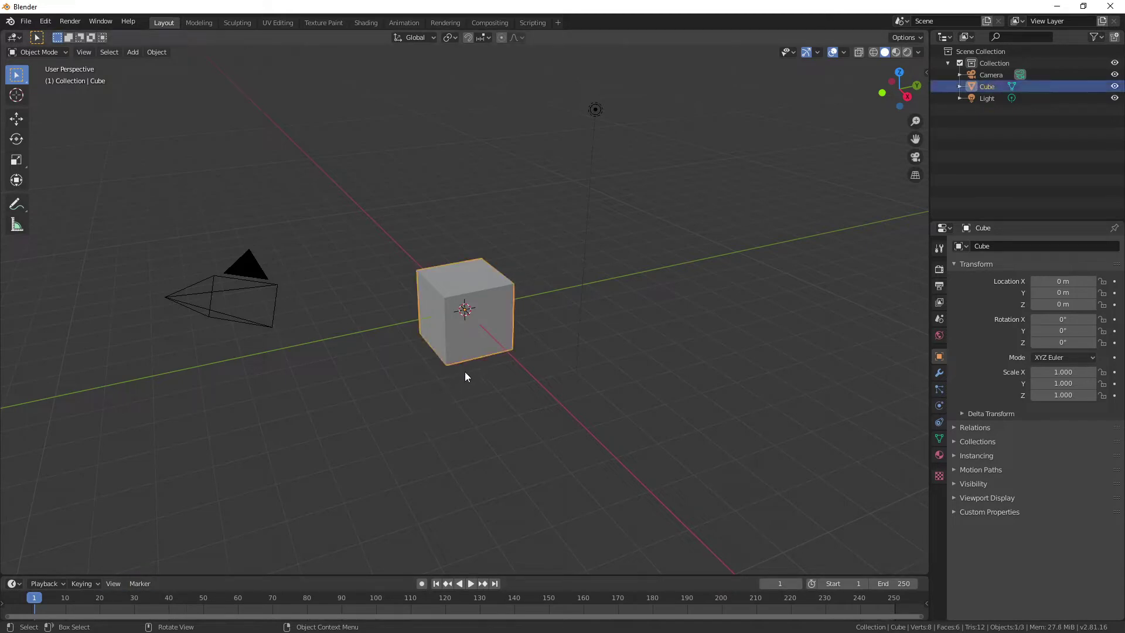
pyautogui.press('x')
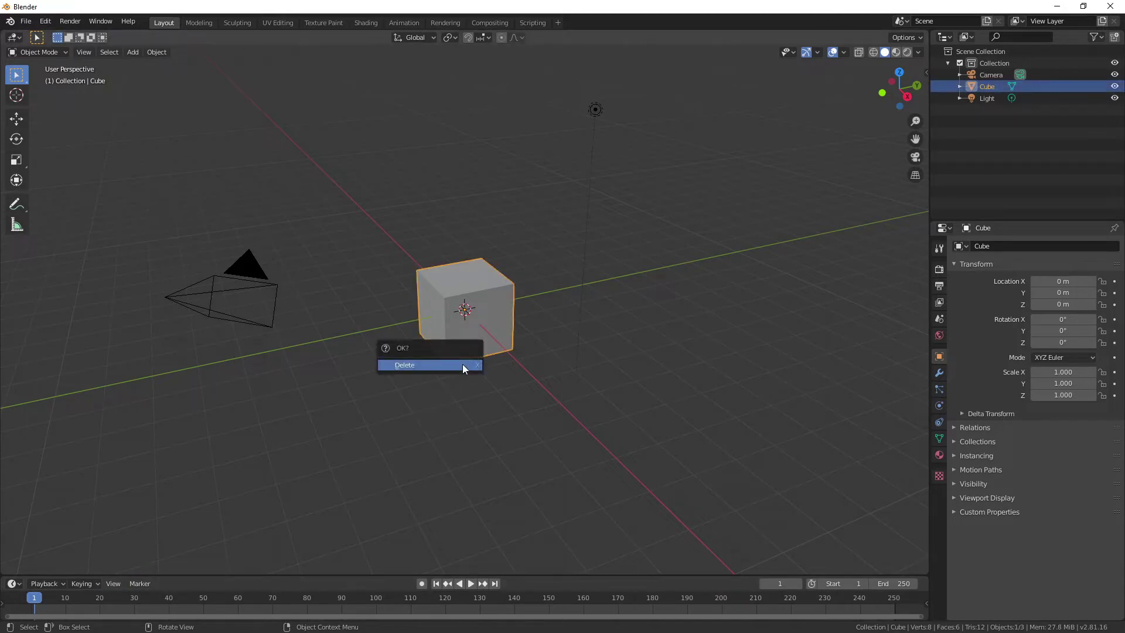
pyautogui.click(462, 364)
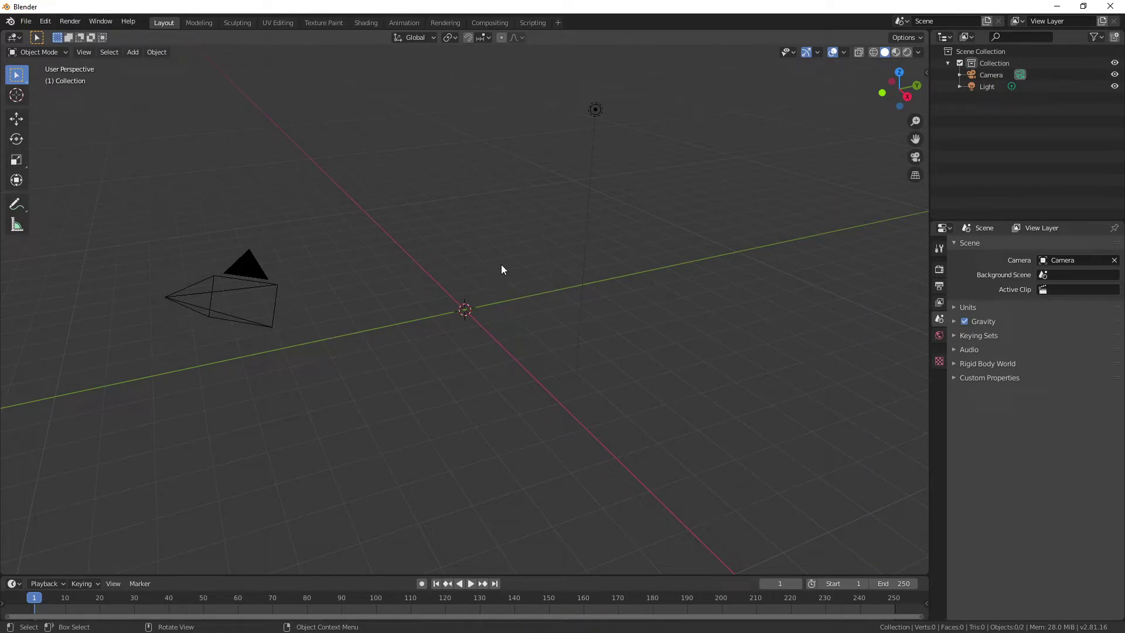
# Add a UV sphere at the origin with 16 segments, 16 rings and a 1 m radius.
pyautogui.hotkey('shift', 'a')
pyautogui.moveTo(501, 265)
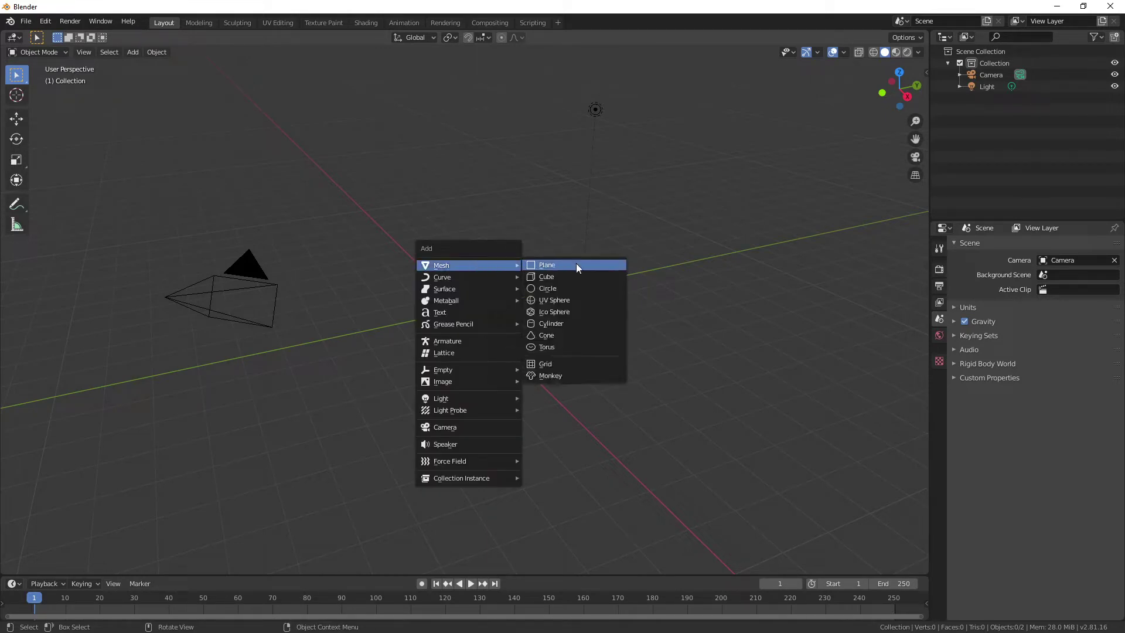
pyautogui.click(561, 300)
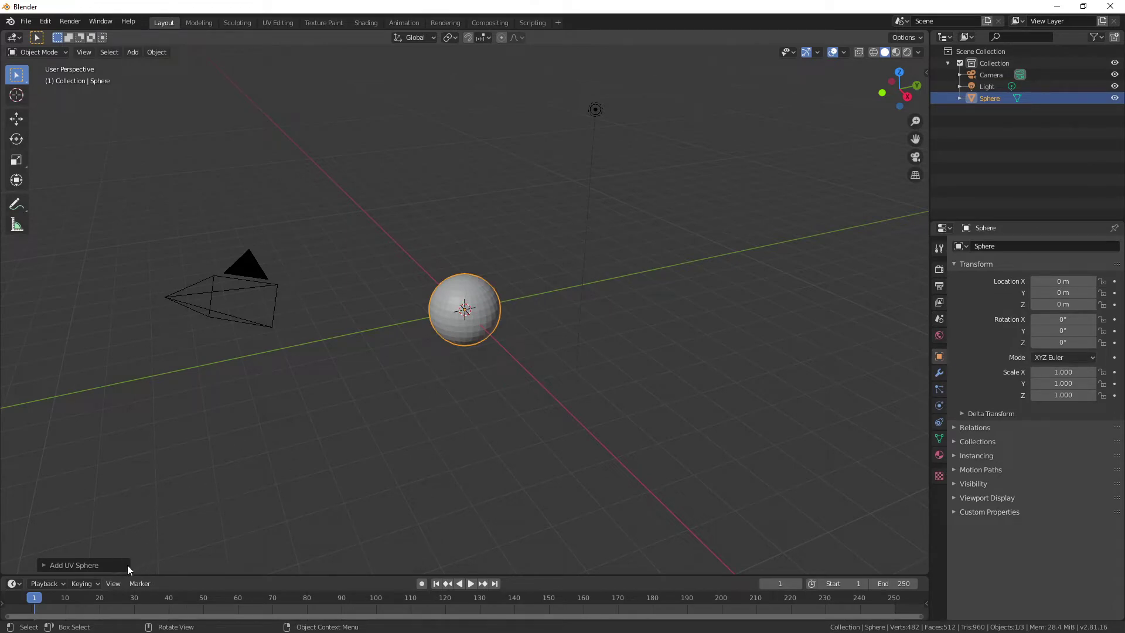
pyautogui.click(82, 565)
pyautogui.scroll(4, 546, 379)
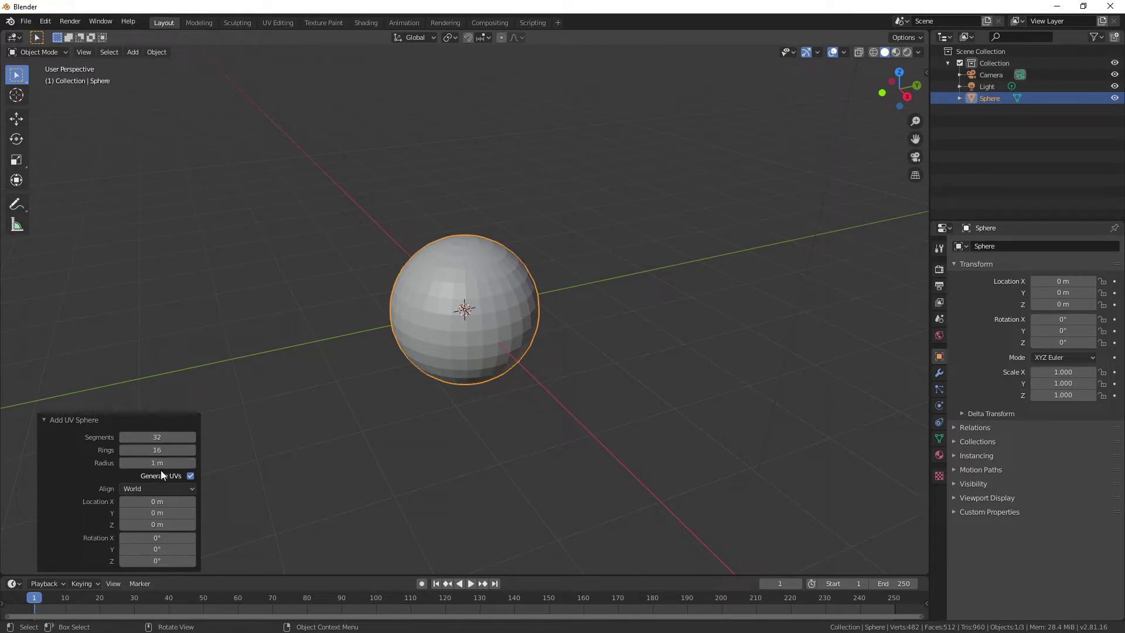
pyautogui.click(168, 437)
pyautogui.write('16')
pyautogui.press('Tab')
pyautogui.press('Tab')
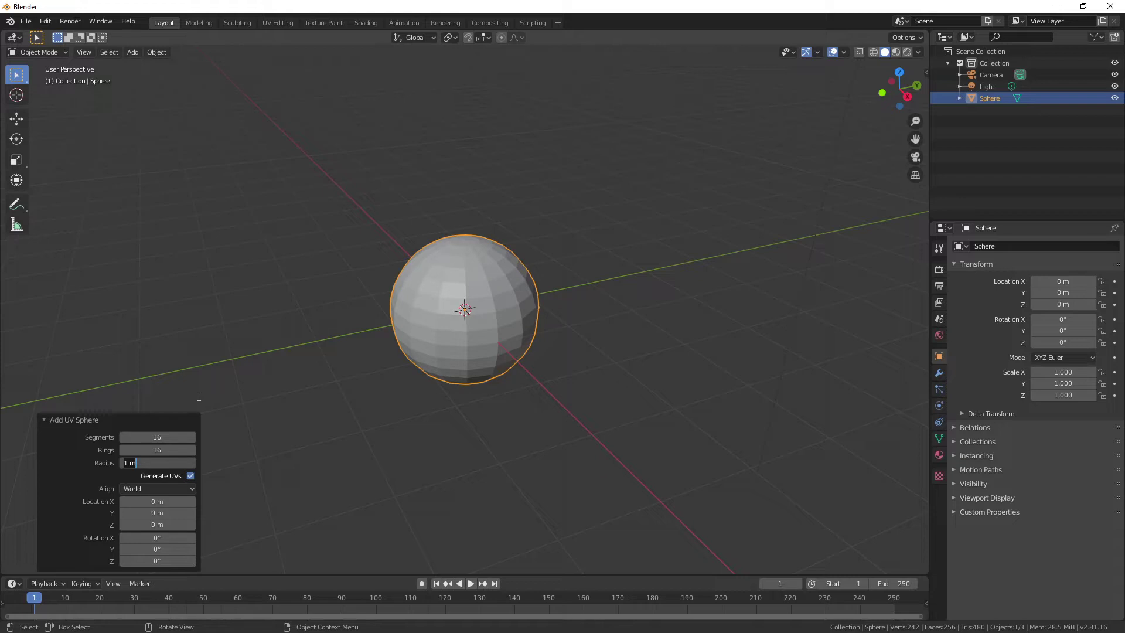
pyautogui.press('Return')
pyautogui.click(645, 382)
pyautogui.moveTo(645, 381); pyautogui.dragTo(612, 345, button='middle')
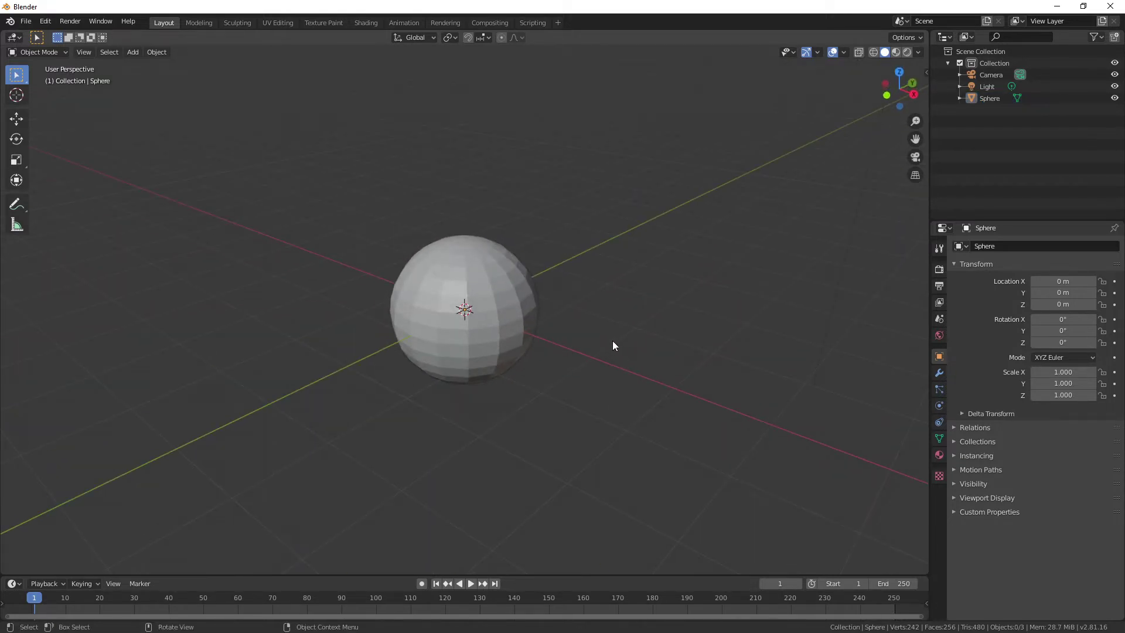
# Enter Edit Mode on the sphere and clear the selection of its mesh.
pyautogui.click(509, 322)
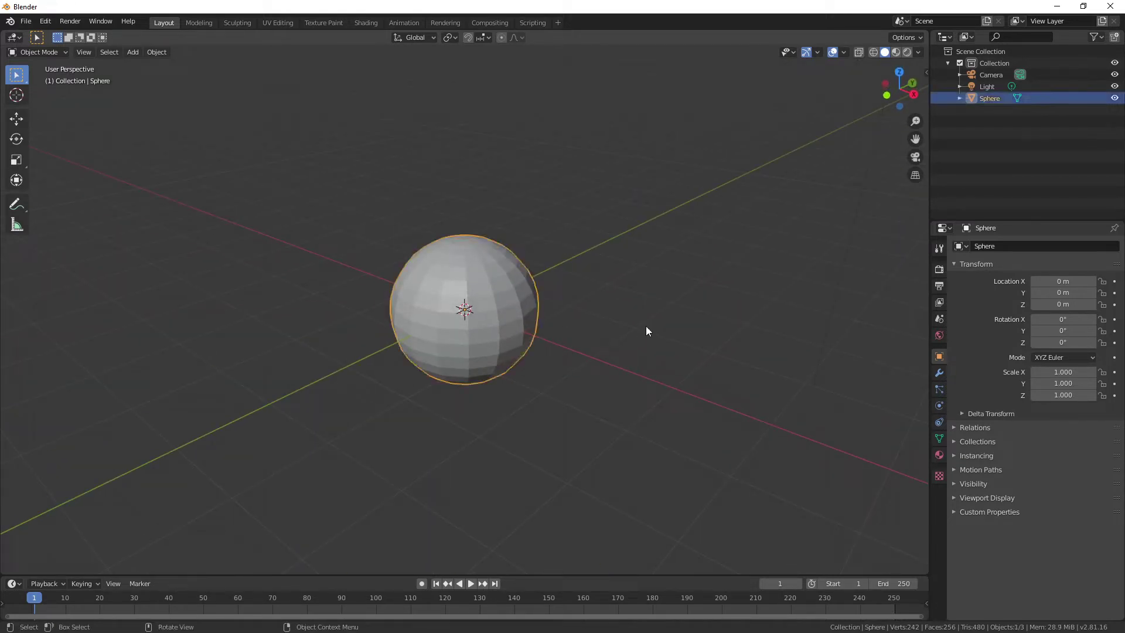
pyautogui.press('Tab')
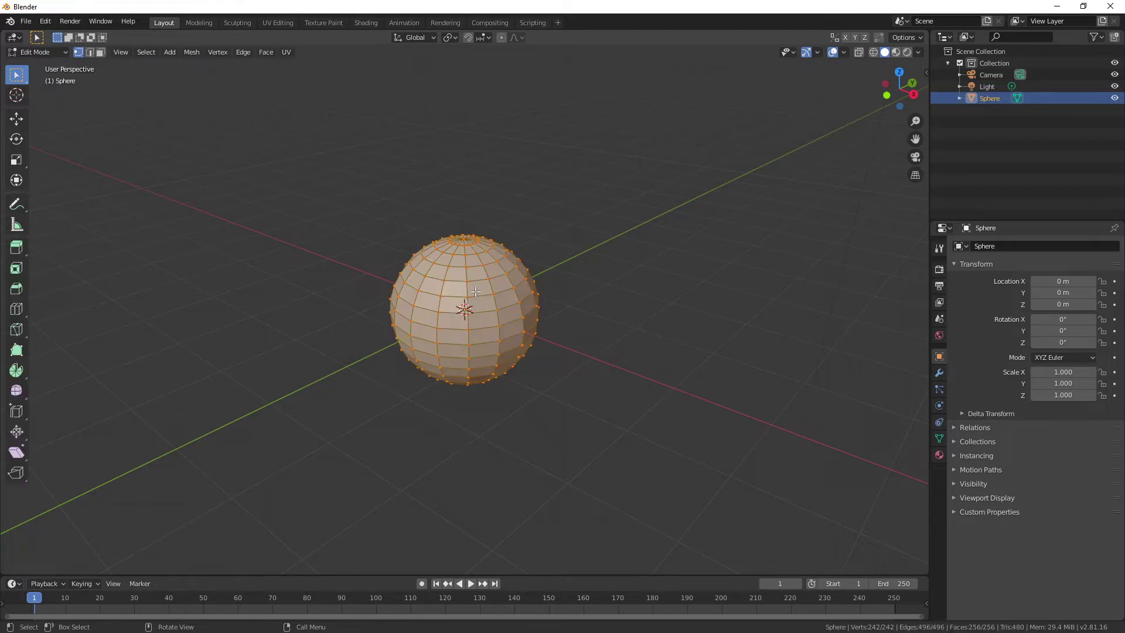
pyautogui.hotkey('alt', 'a')
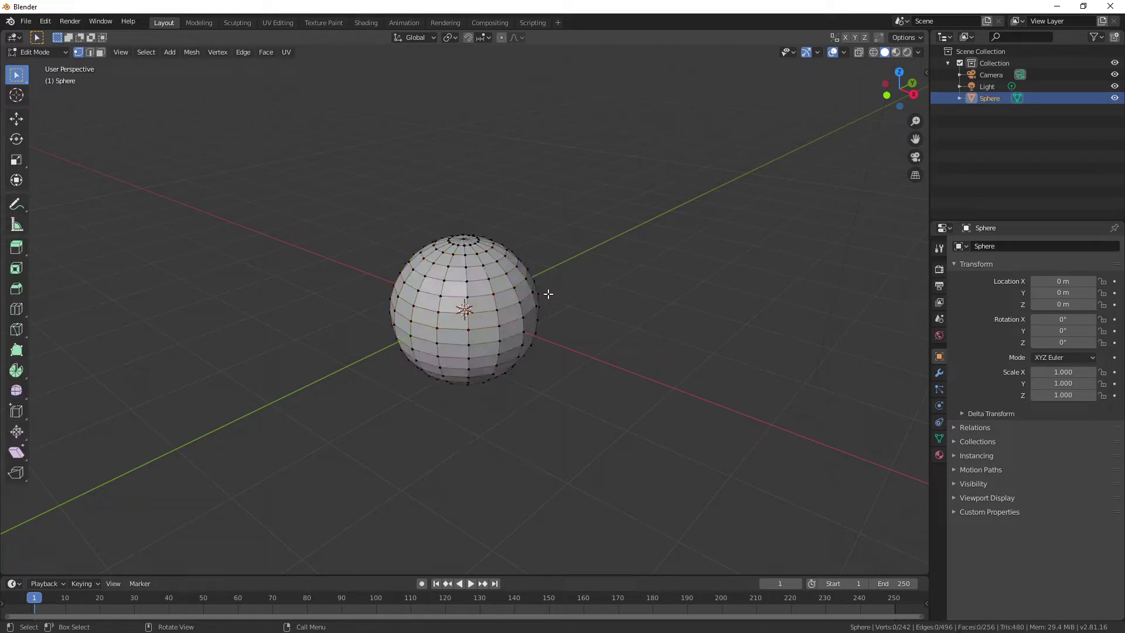
# Try edge and face selection modes by selecting an edge and individual faces on the sphere.
pyautogui.click(550, 303)
pyautogui.press('2')
pyautogui.click(481, 276)
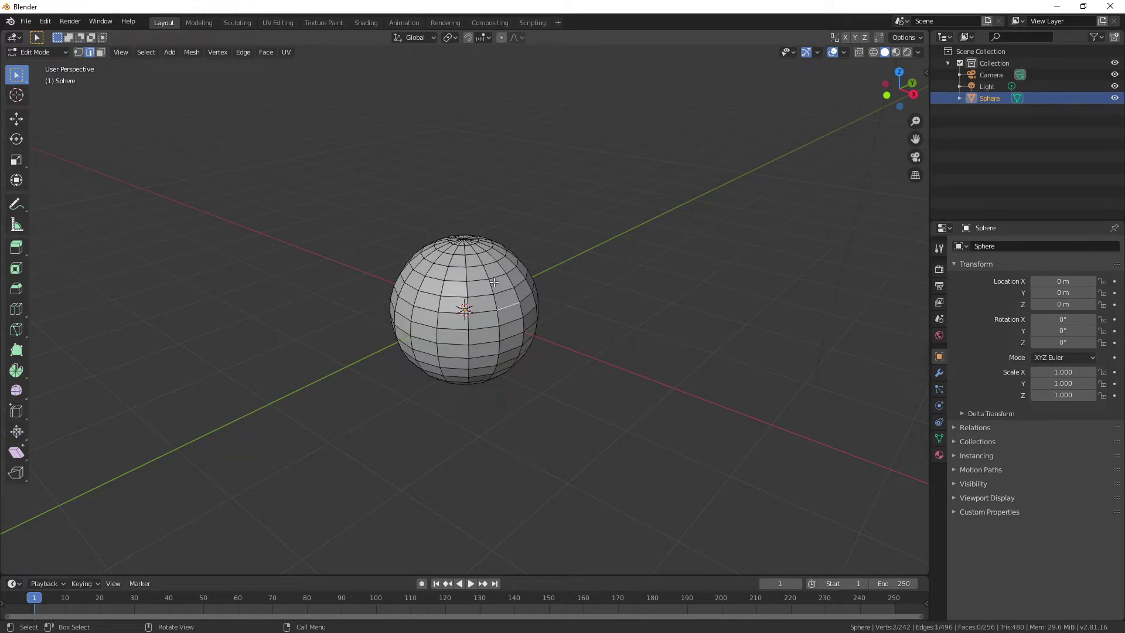
pyautogui.press('3')
pyautogui.click(499, 284)
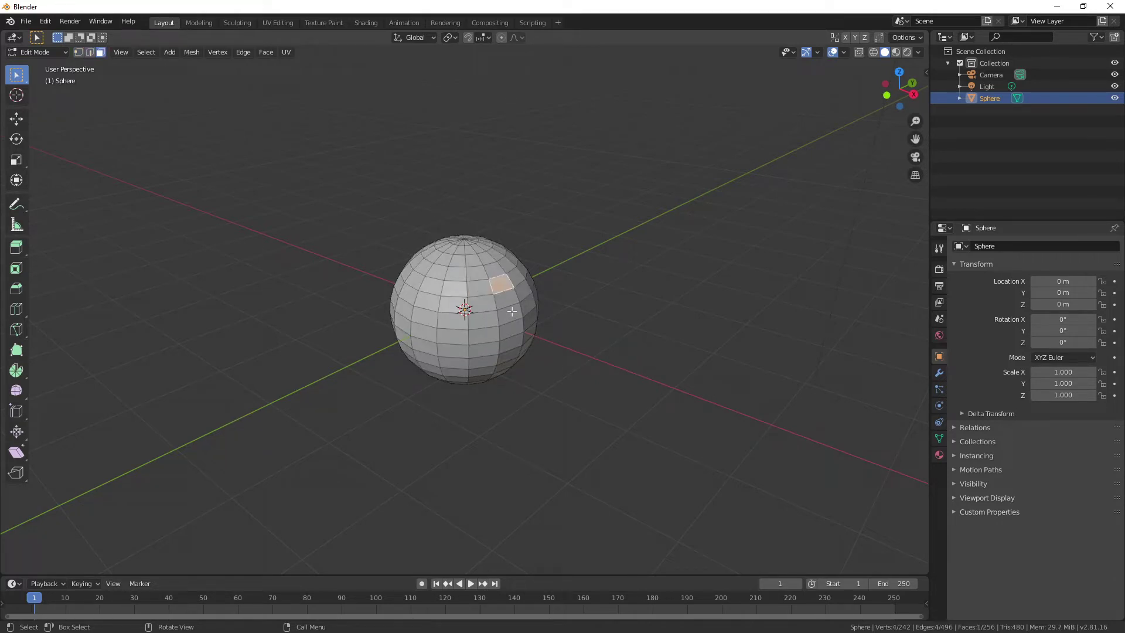
pyautogui.click(473, 260)
# Dissolve the pole vertex at the top of the sphere in vertex selection mode.
pyautogui.press('1')
pyautogui.moveTo(495, 281); pyautogui.dragTo(503, 286, button='middle')
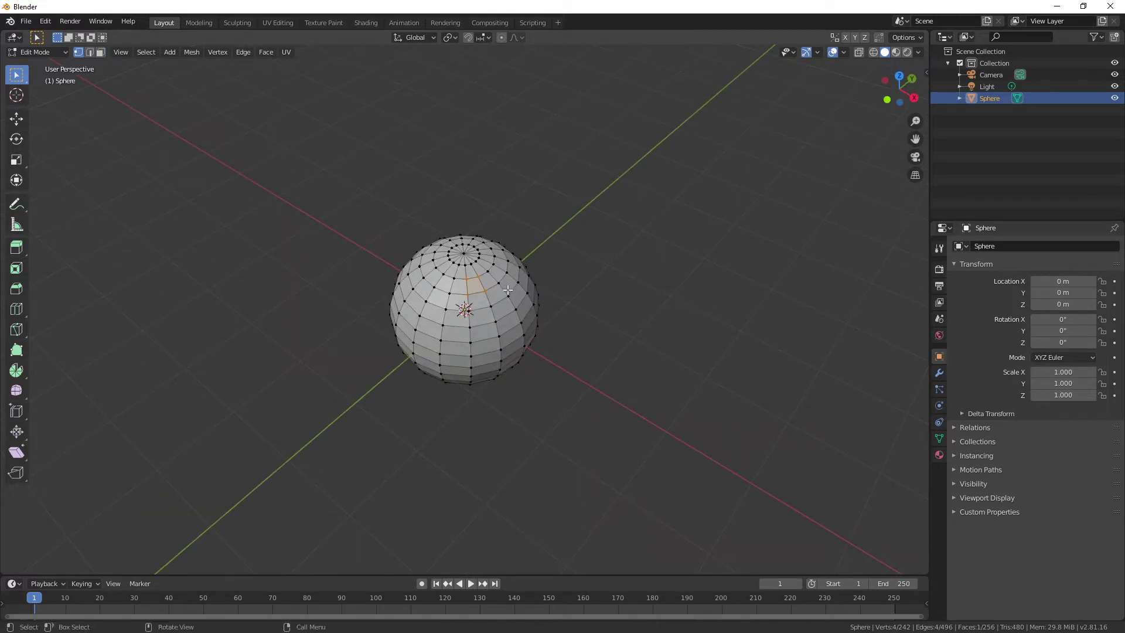
pyautogui.scroll(3, 504, 286)
pyautogui.click(474, 214)
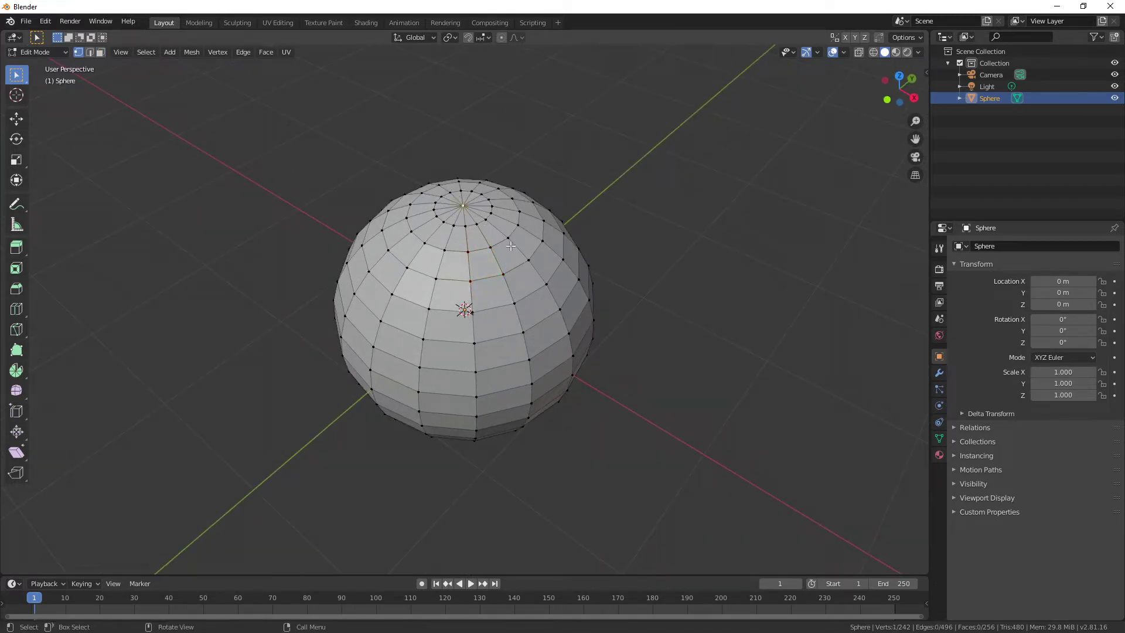
pyautogui.press('x')
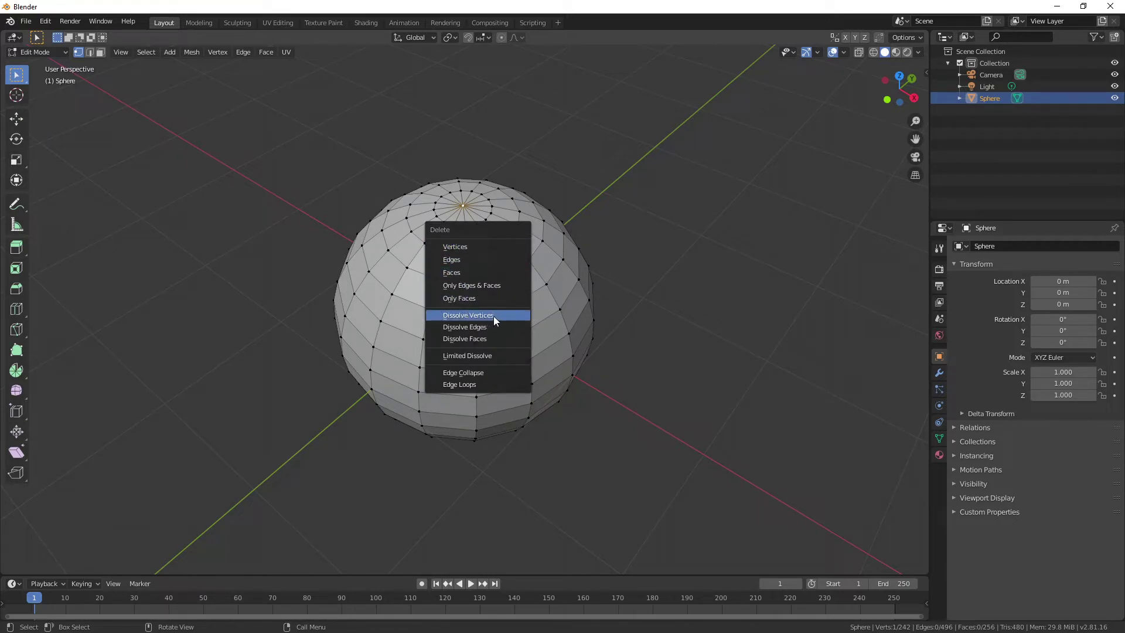
pyautogui.click(494, 316)
# Dissolve the pole vertex at the bottom of the sphere.
pyautogui.moveTo(496, 278); pyautogui.dragTo(510, 111, button='middle')
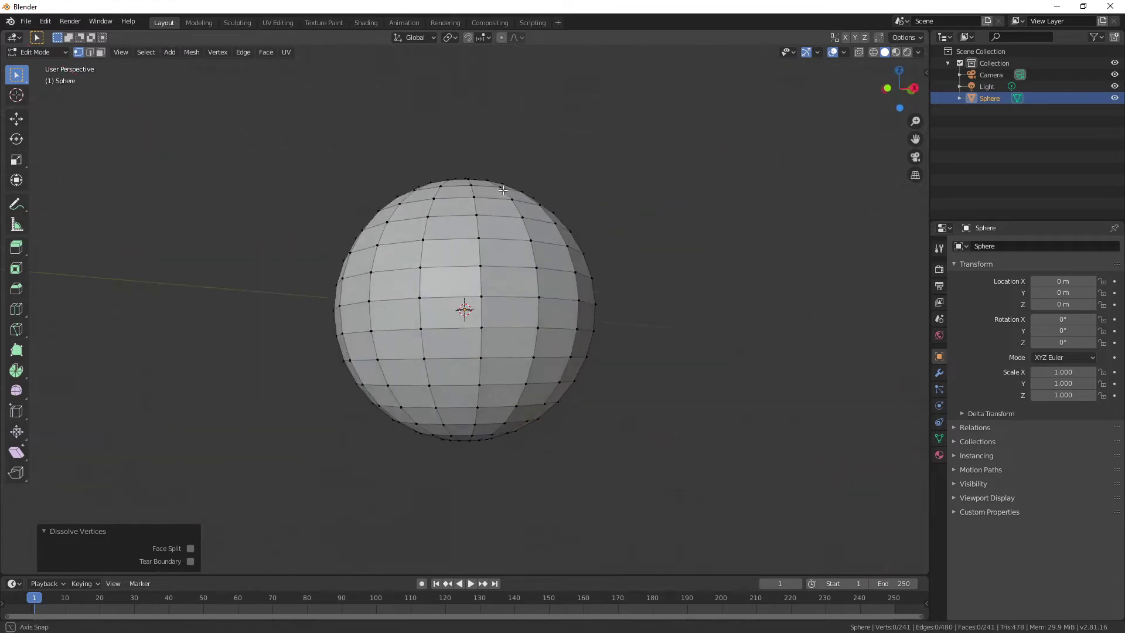
pyautogui.click(466, 386)
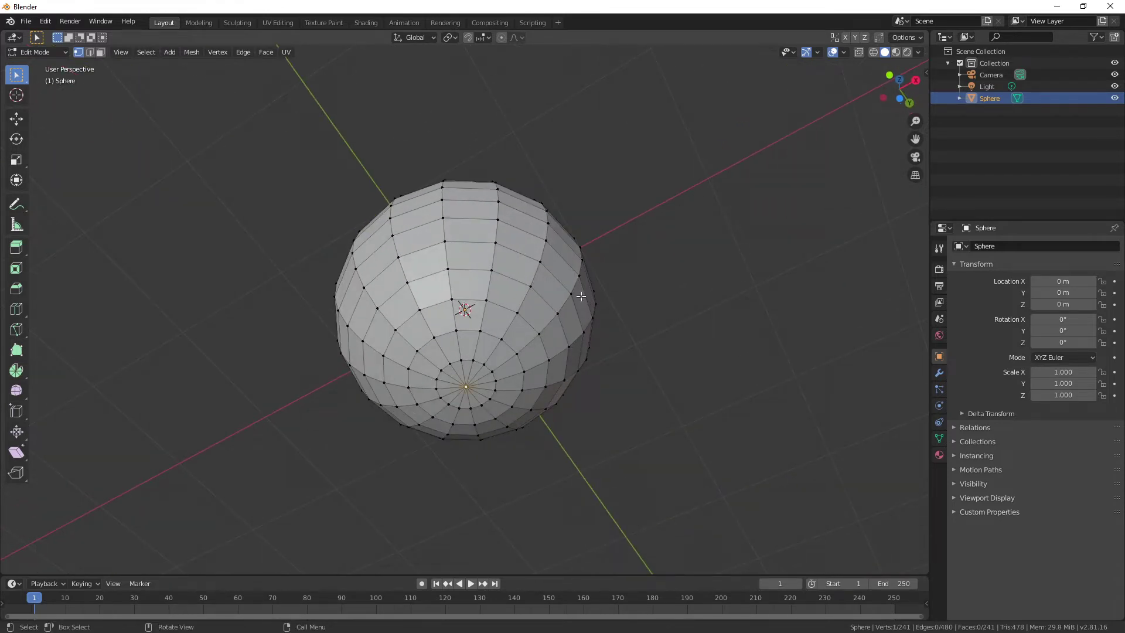
pyautogui.press('x')
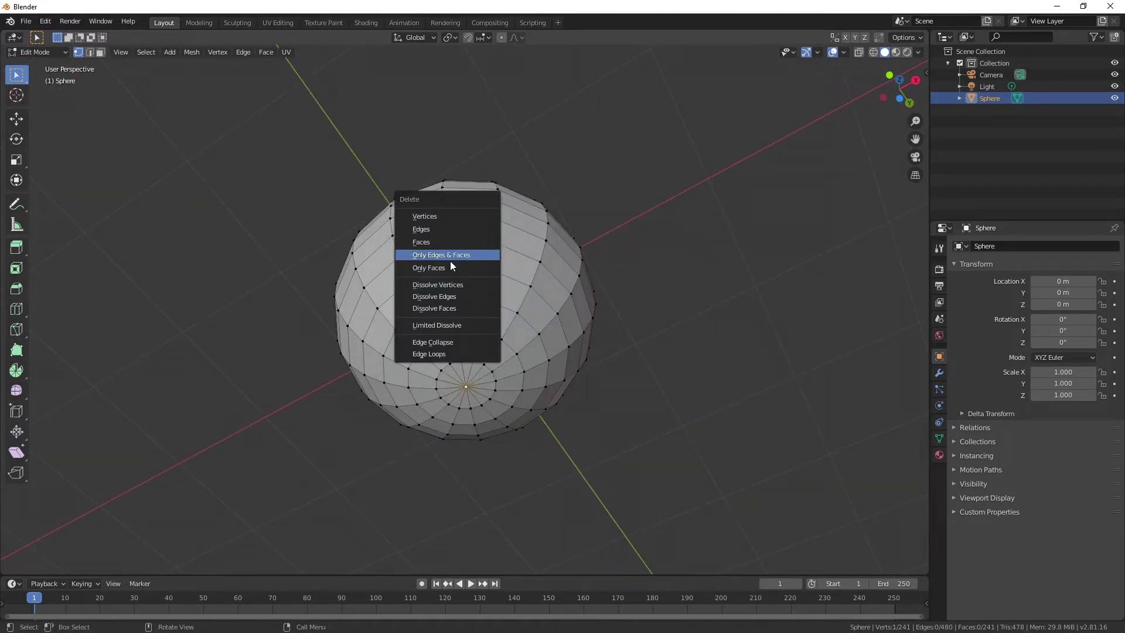
pyautogui.click(451, 286)
pyautogui.moveTo(564, 246); pyautogui.dragTo(572, 357, button='middle')
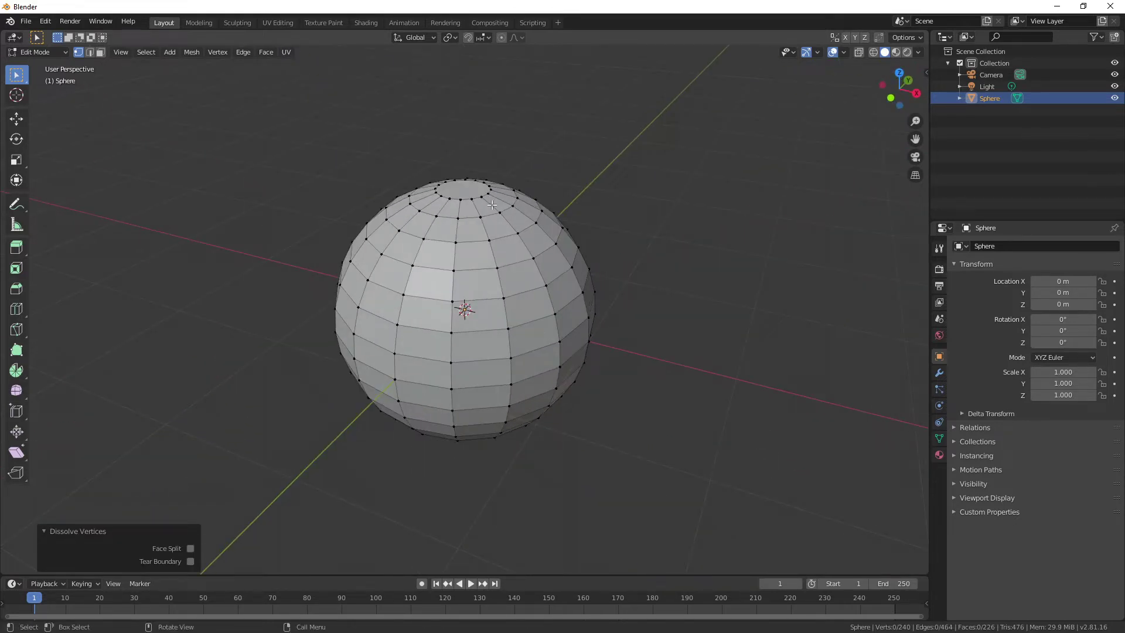
# Select every second vertical edge loop around the sphere and scale them together to about 0.866 in X and Y, excluding Z.
pyautogui.moveTo(561, 269); pyautogui.dragTo(639, 329, button='middle')
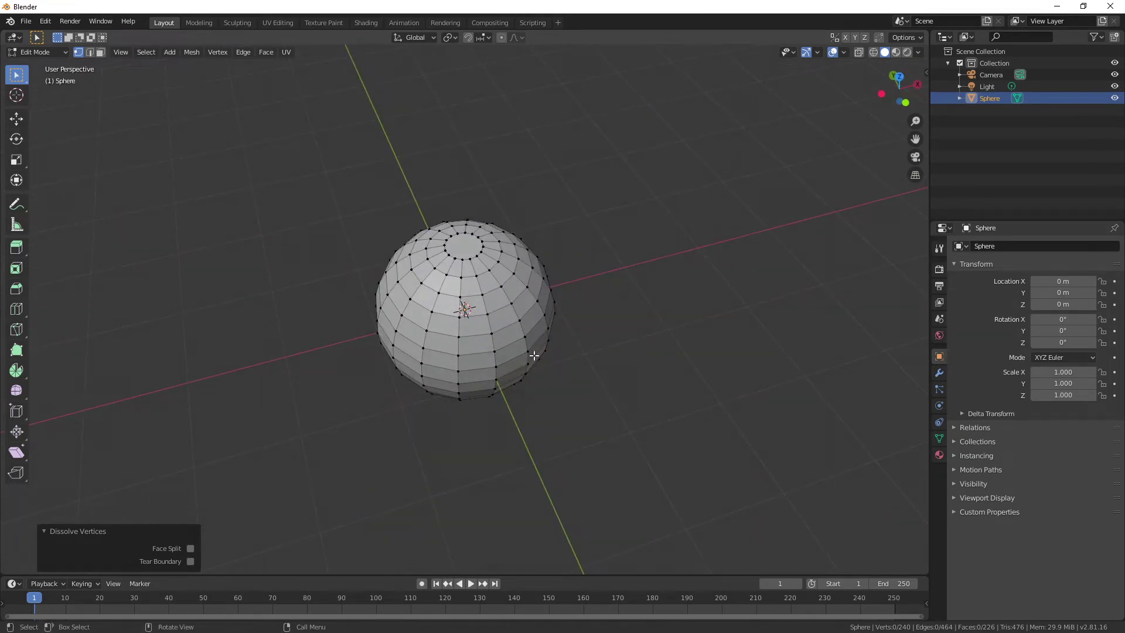
pyautogui.keyDown('alt'); pyautogui.click(498, 346); pyautogui.keyUp('alt')
pyautogui.moveTo(577, 344); pyautogui.dragTo(455, 243, button='middle')
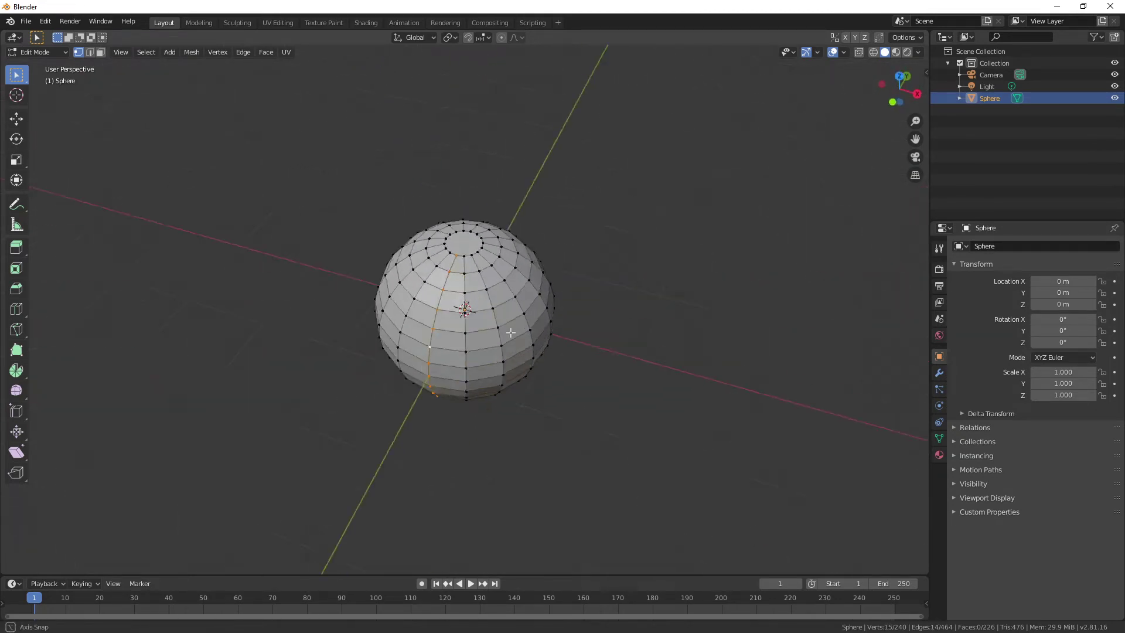
pyautogui.moveTo(460, 415); pyautogui.dragTo(480, 339, button='middle')
pyautogui.keyDown('alt'); pyautogui.keyDown('shift'); pyautogui.click(550, 341); pyautogui.keyUp('shift'); pyautogui.keyUp('alt')
pyautogui.moveTo(550, 342); pyautogui.dragTo(651, 344, button='middle')
pyautogui.keyDown('alt'); pyautogui.keyDown('shift'); pyautogui.click(553, 327); pyautogui.keyUp('shift'); pyautogui.keyUp('alt')
pyautogui.keyDown('alt'); pyautogui.keyDown('shift'); pyautogui.click(509, 333); pyautogui.keyUp('shift'); pyautogui.keyUp('alt')
pyautogui.keyDown('alt'); pyautogui.keyDown('shift'); pyautogui.click(507, 342); pyautogui.keyUp('shift'); pyautogui.keyUp('alt')
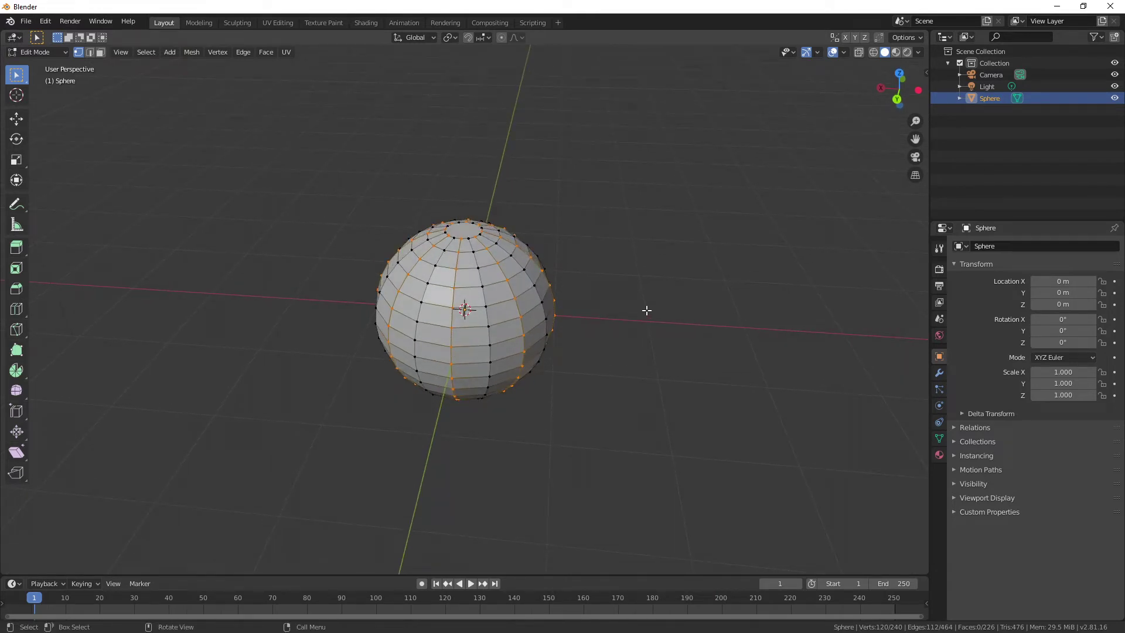
pyautogui.press('s')
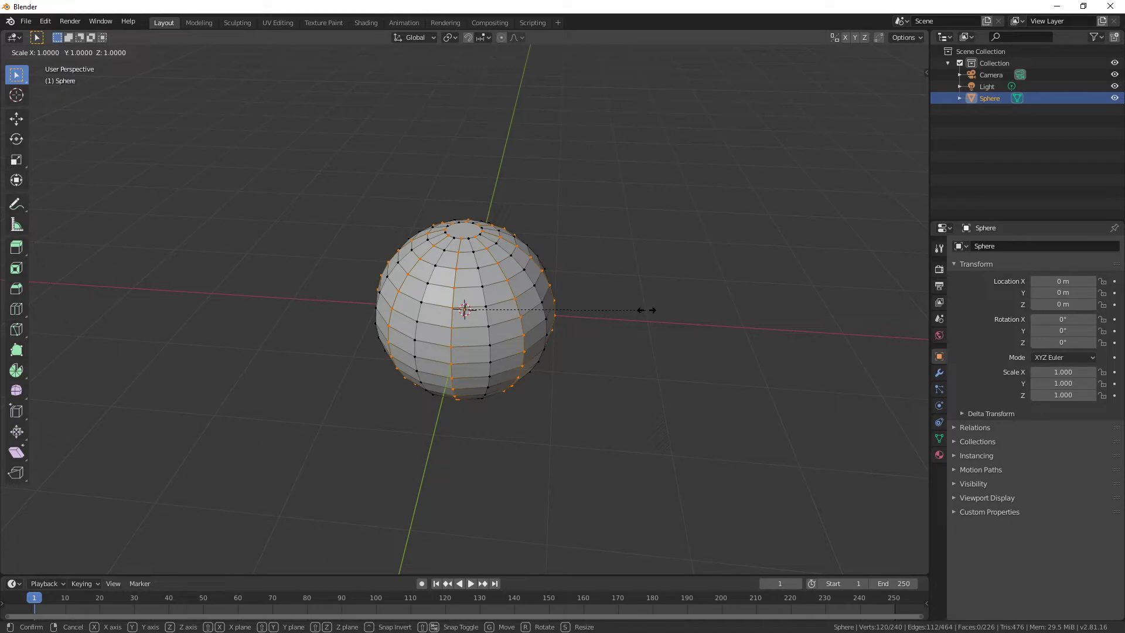
pyautogui.hotkey('shift', 'z')
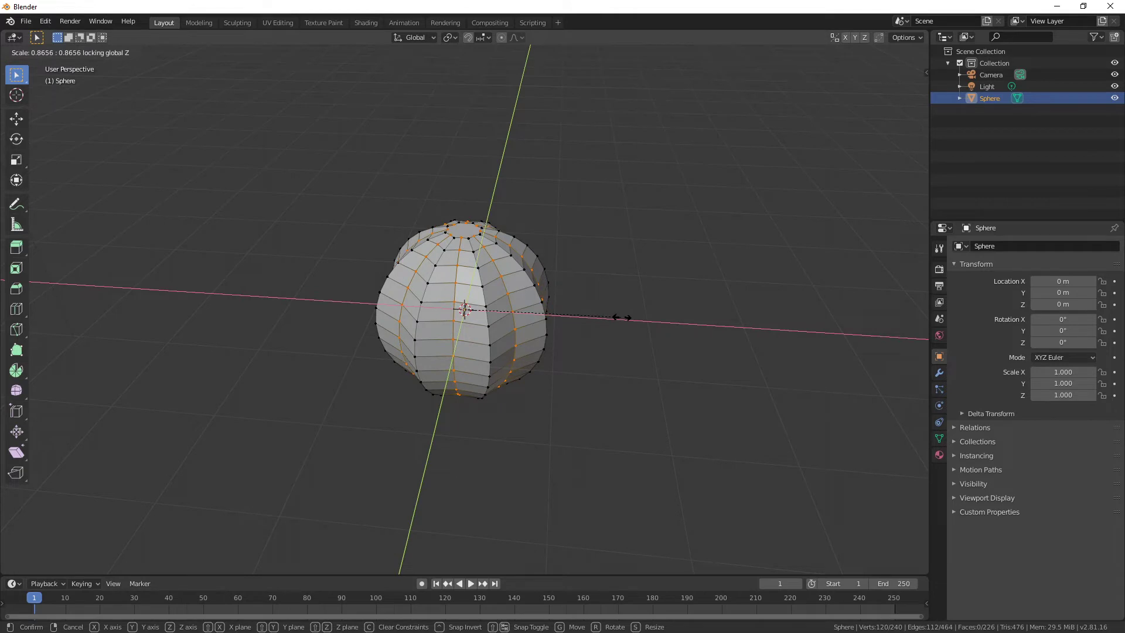
pyautogui.click(621, 317)
pyautogui.moveTo(648, 327); pyautogui.dragTo(610, 259, button='middle')
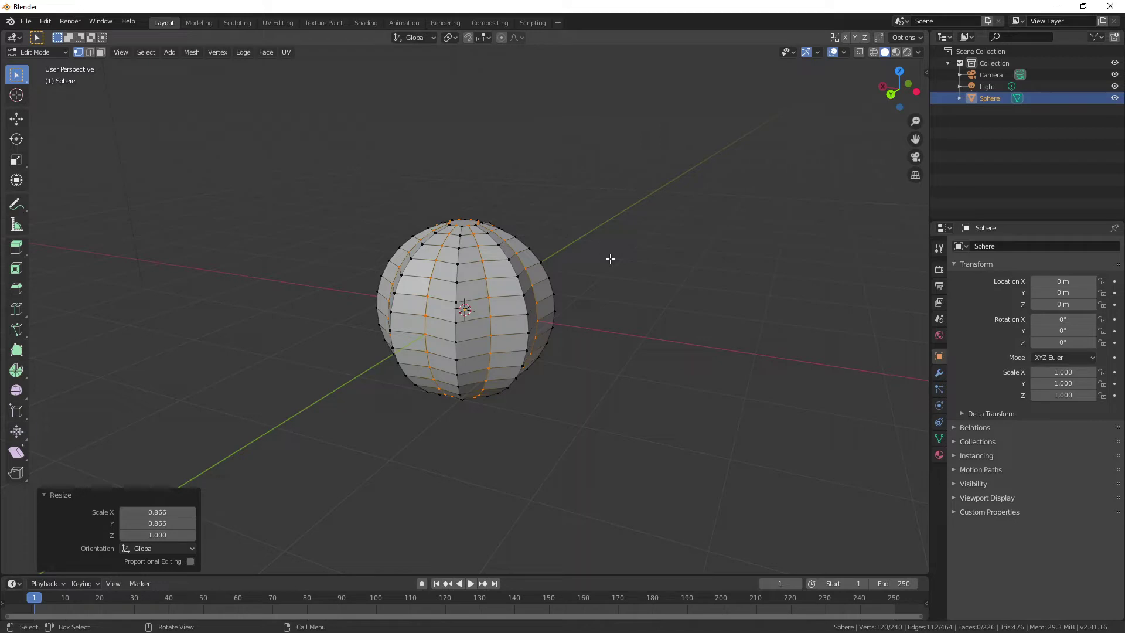
pyautogui.moveTo(644, 320); pyautogui.dragTo(518, 265, button='middle')
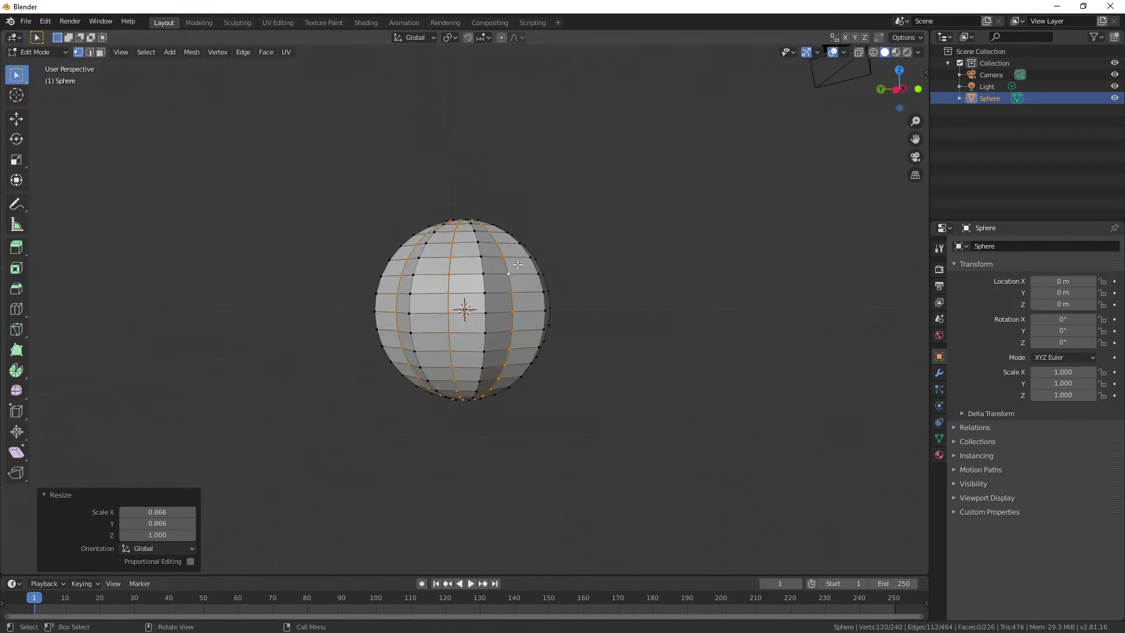
pyautogui.moveTo(472, 307); pyautogui.dragTo(648, 343, button='middle')
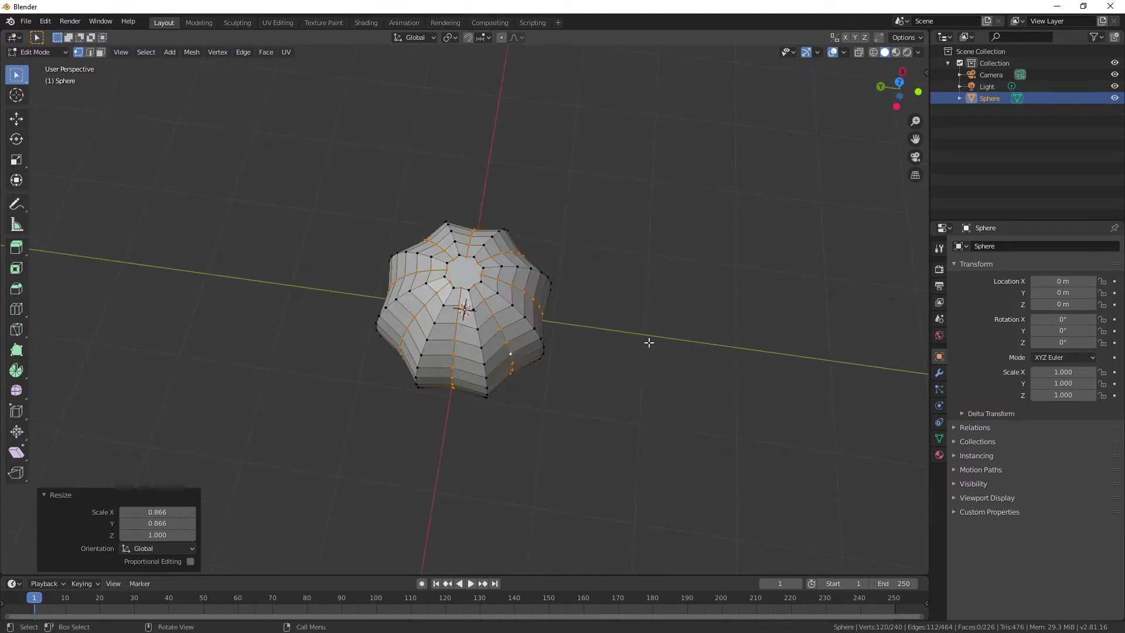
# Select the ring around the top face, then try to box-select the whole mesh from the front view in solid shading.
pyautogui.keyDown('alt'); pyautogui.click(473, 287); pyautogui.keyUp('alt')
pyautogui.moveTo(478, 304); pyautogui.dragTo(487, 205, button='middle')
pyautogui.press('KP_7')
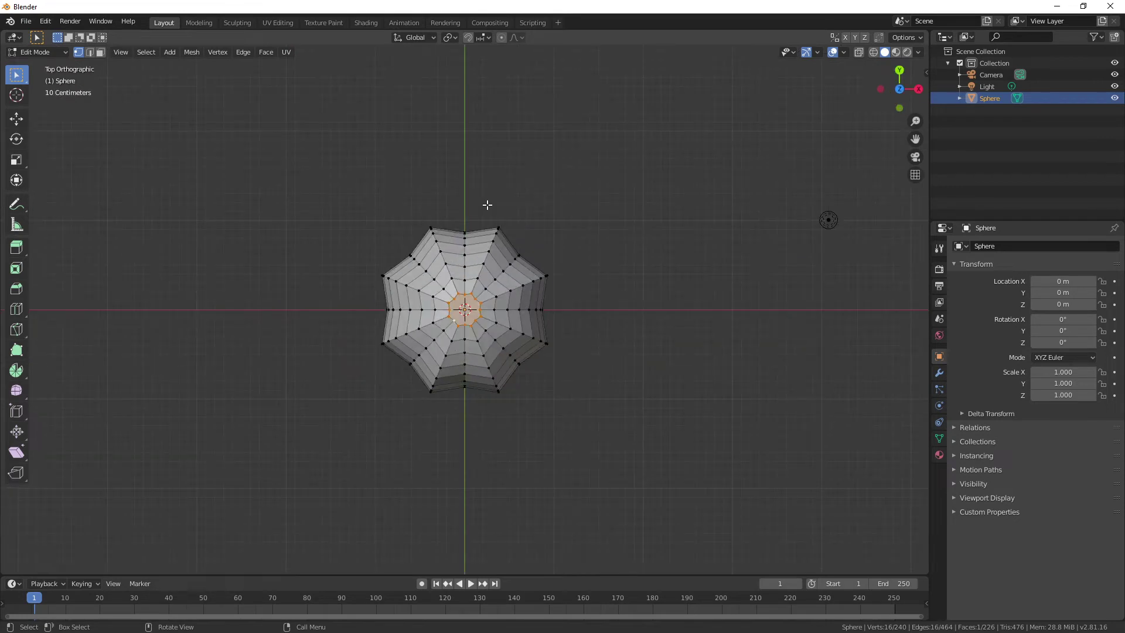
pyautogui.press('KP_1')
pyautogui.moveTo(283, 168); pyautogui.dragTo(661, 456)
pyautogui.moveTo(660, 452); pyautogui.dragTo(673, 369, button='middle')
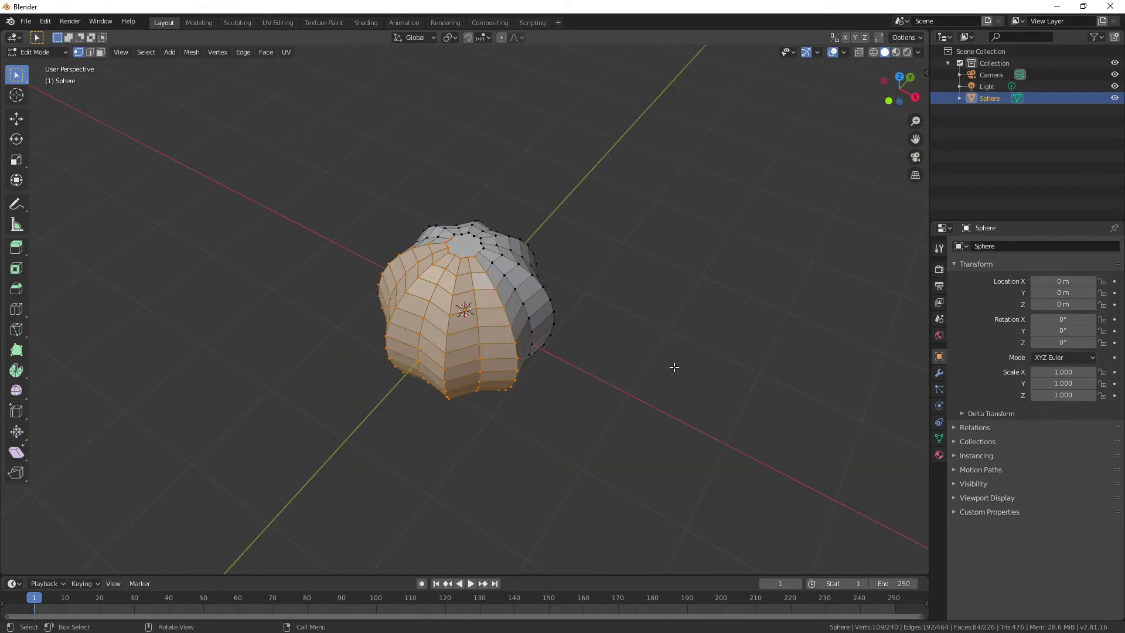
# Select the whole mesh in wireframe shading from the front view and scale it by 0.8 along Z.
pyautogui.press('z')
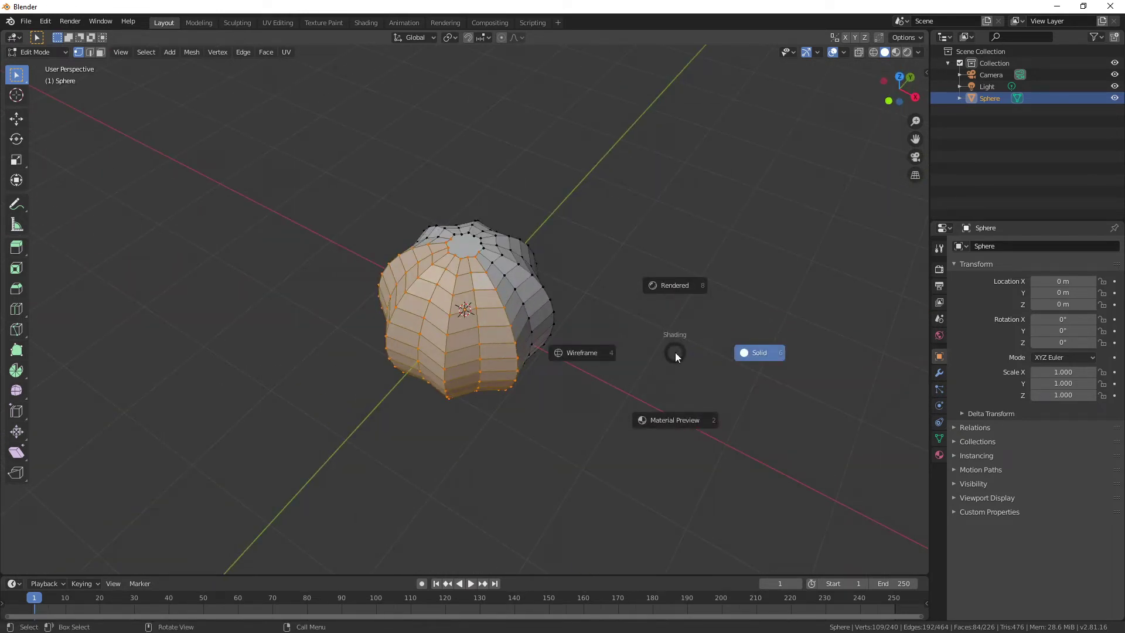
pyautogui.click(588, 360)
pyautogui.moveTo(570, 367)
pyautogui.keyDown('alt'); pyautogui.mouseDown(button='middle')
pyautogui.moveTo(653, 319)
pyautogui.moveTo(648, 310)
pyautogui.mouseUp(button='middle'); pyautogui.keyUp('alt')
pyautogui.moveTo(348, 150); pyautogui.dragTo(673, 463)
pyautogui.keyDown('alt'); pyautogui.moveTo(670, 384); pyautogui.dragTo(636, 374, button='middle'); pyautogui.keyUp('alt')
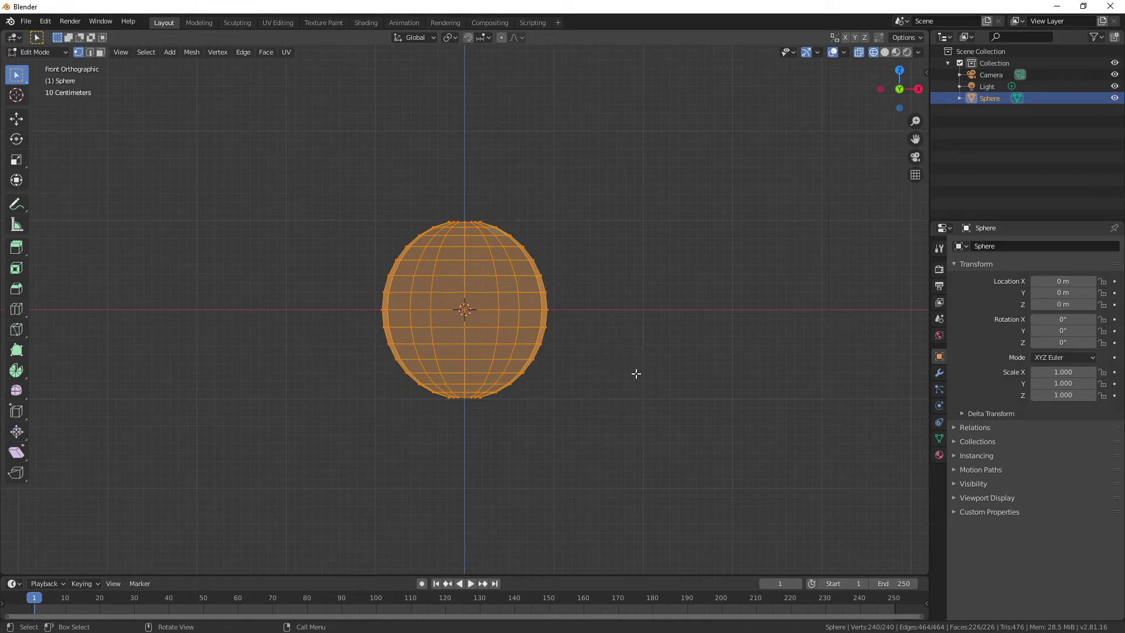
pyautogui.press('s')
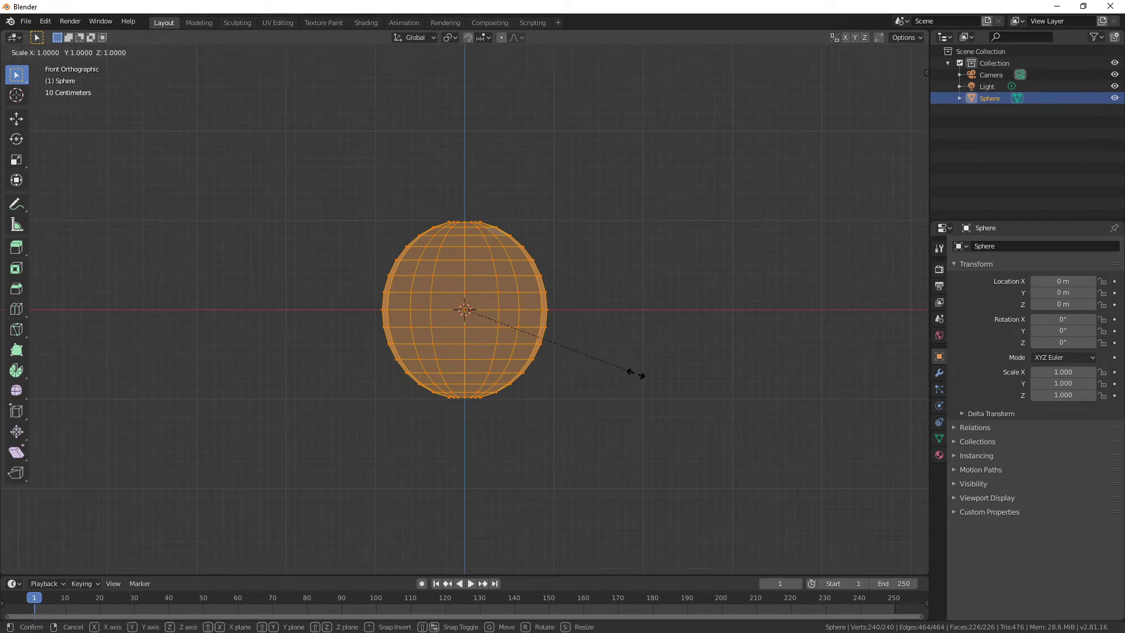
pyautogui.write('z')
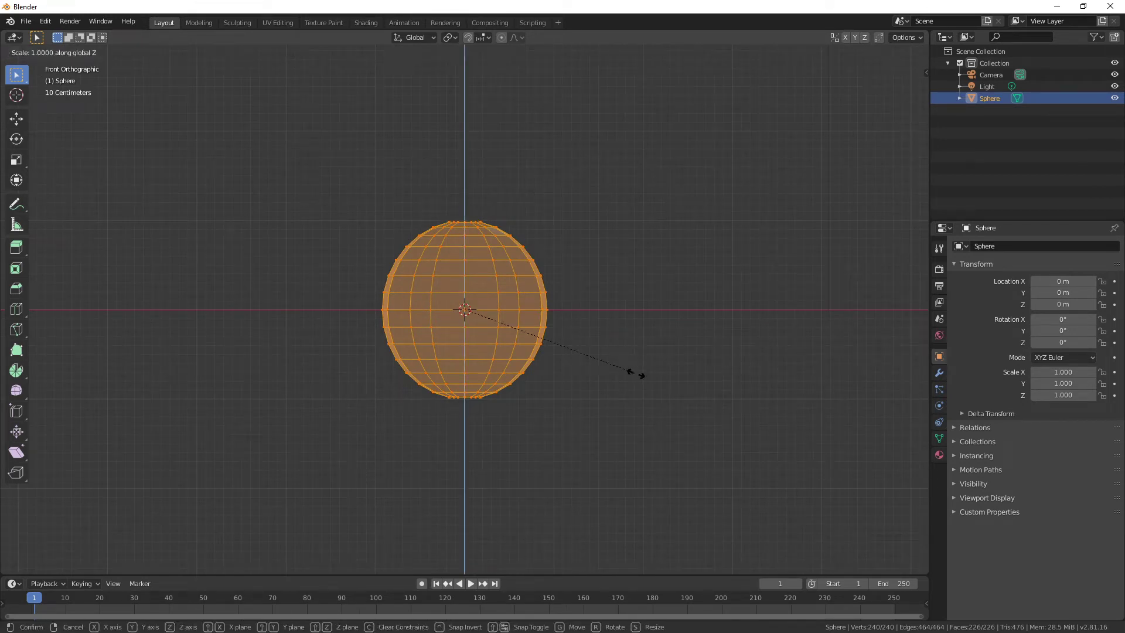
pyautogui.write('.8')
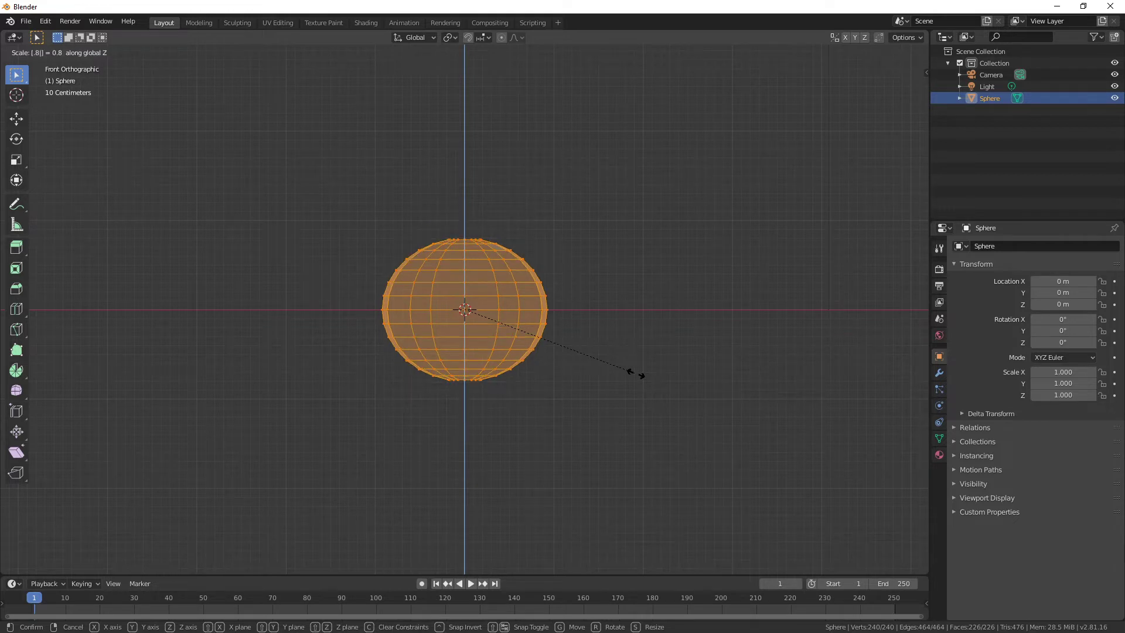
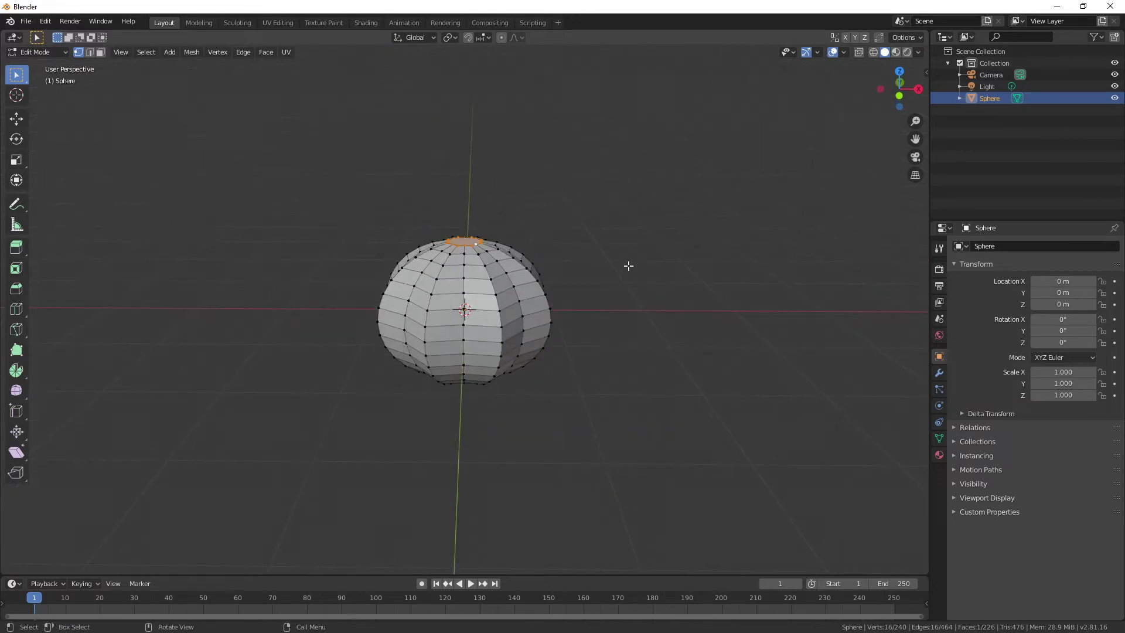
# Turn on proportional editing with the Smooth falloff while viewing the mesh from the front in wireframe shading.
pyautogui.press('z')
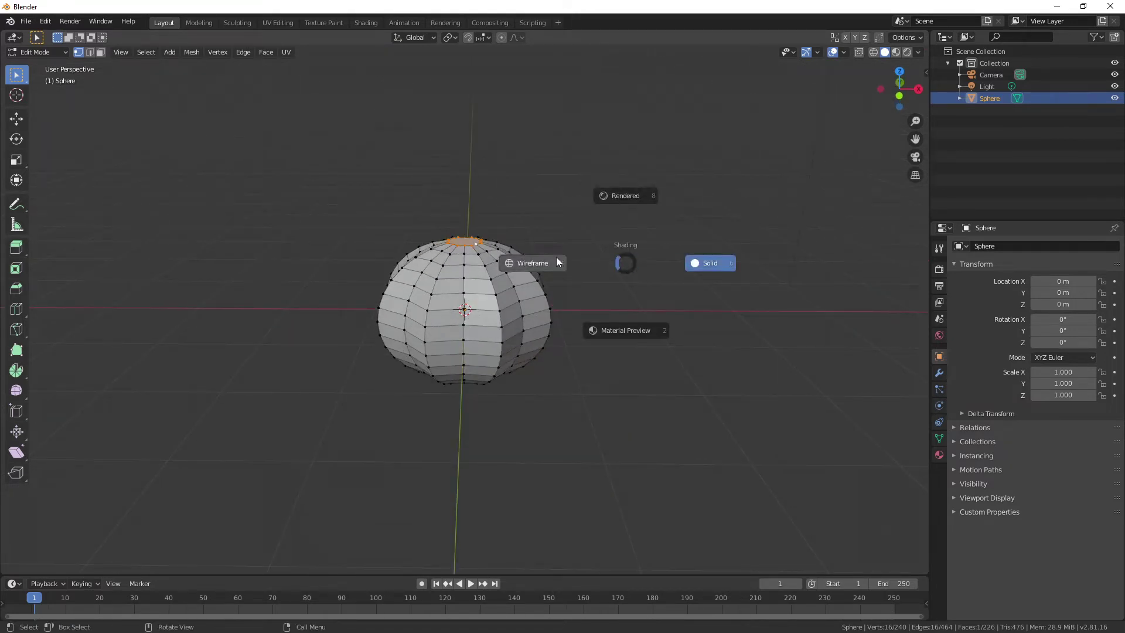
pyautogui.click(532, 261)
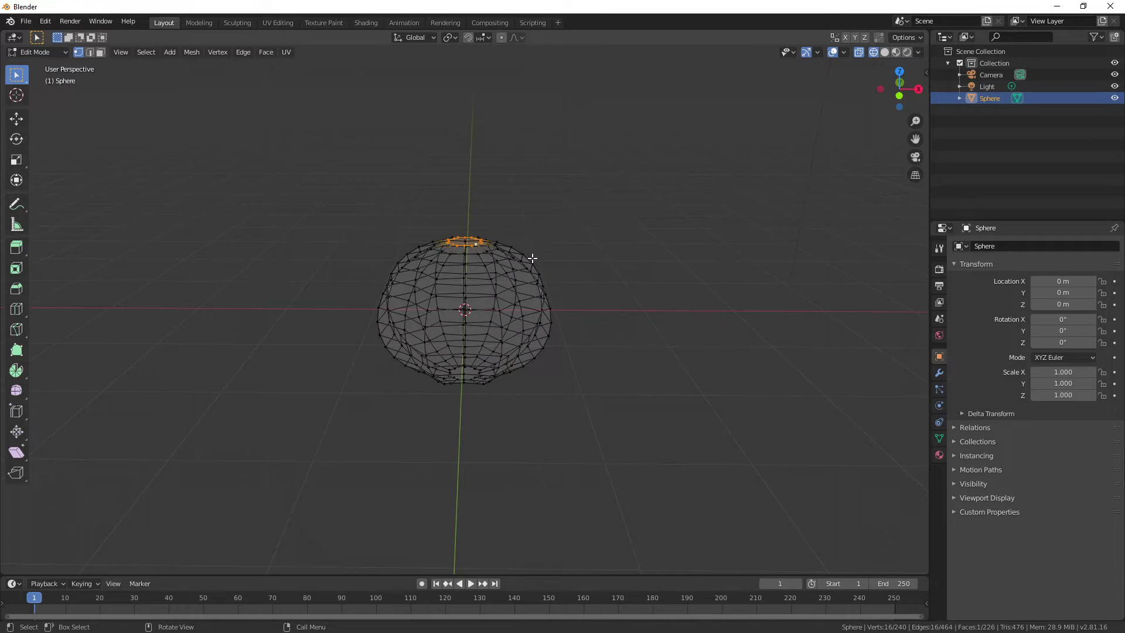
pyautogui.press('KP_1')
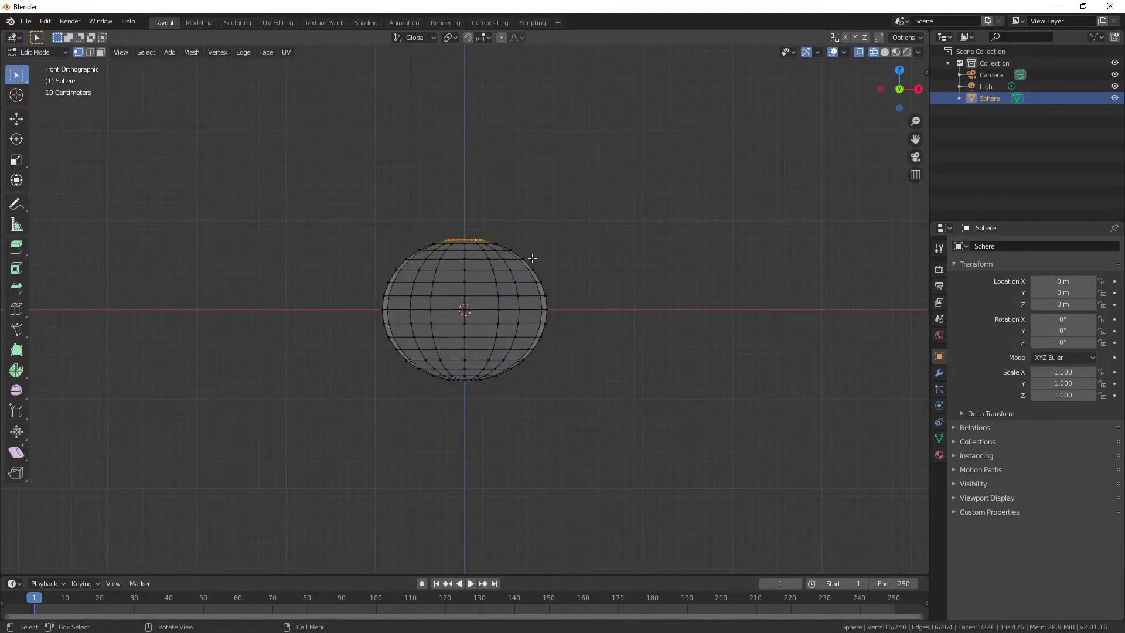
pyautogui.scroll(3, 709, 381)
pyautogui.keyDown('shift'); pyautogui.scroll(3, 698, 354); pyautogui.keyUp('shift')
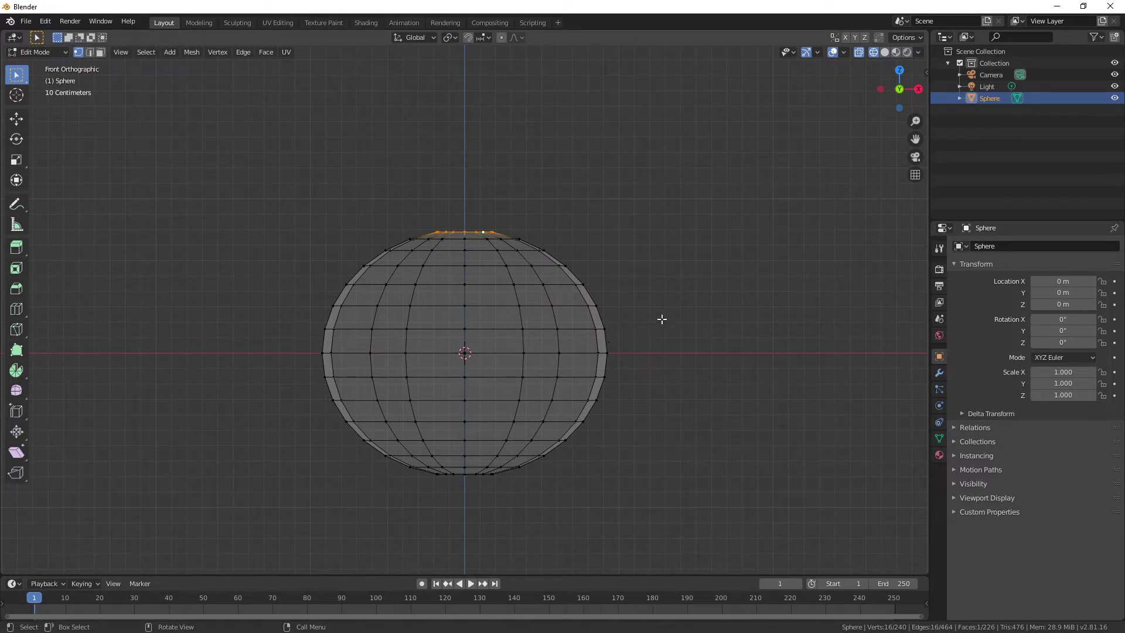
pyautogui.click(501, 37)
pyautogui.click(519, 38)
# Move the selected top ring down about 0.418 m along Z with a proportional size of about 0.91.
pyautogui.press('g')
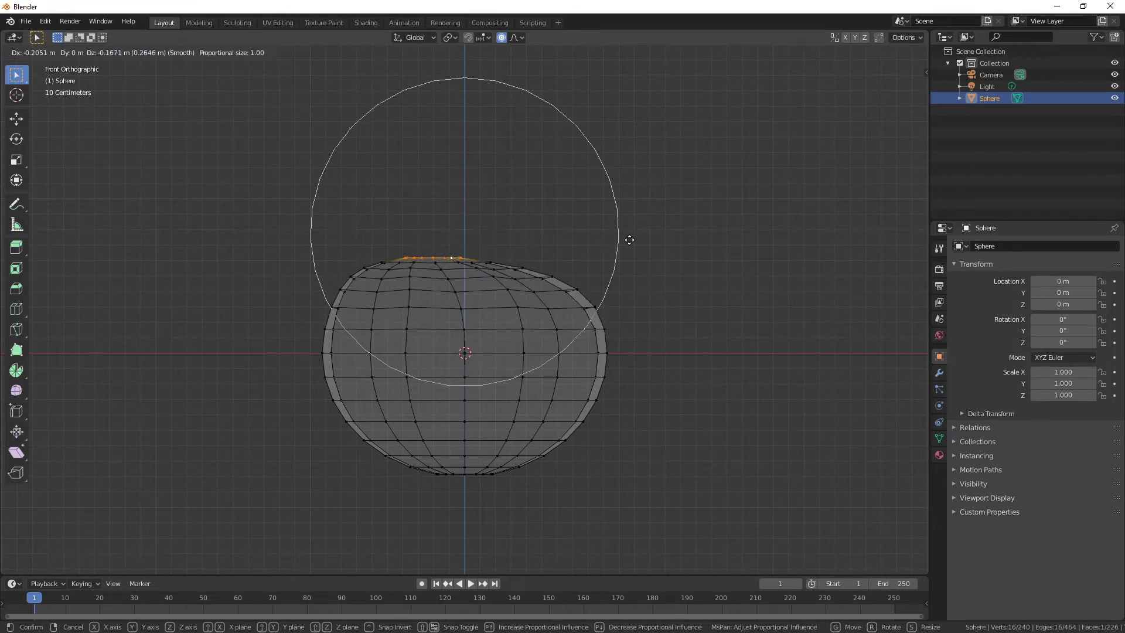
pyautogui.scroll(3, 633, 239)
pyautogui.scroll(-20, 639, 242)
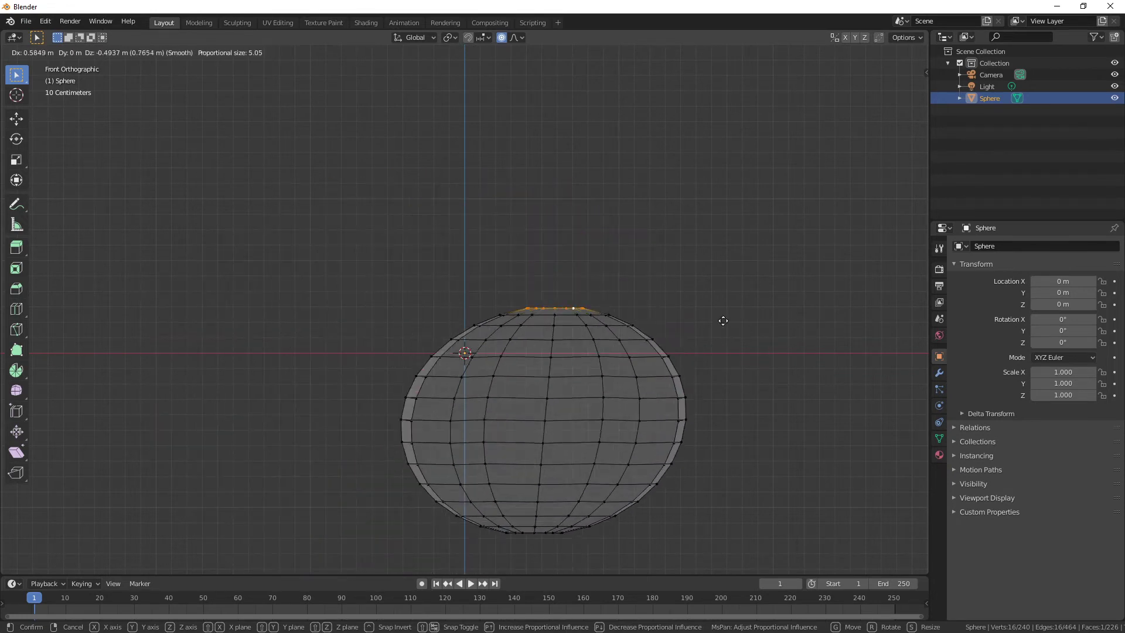
pyautogui.scroll(11, 592, 163)
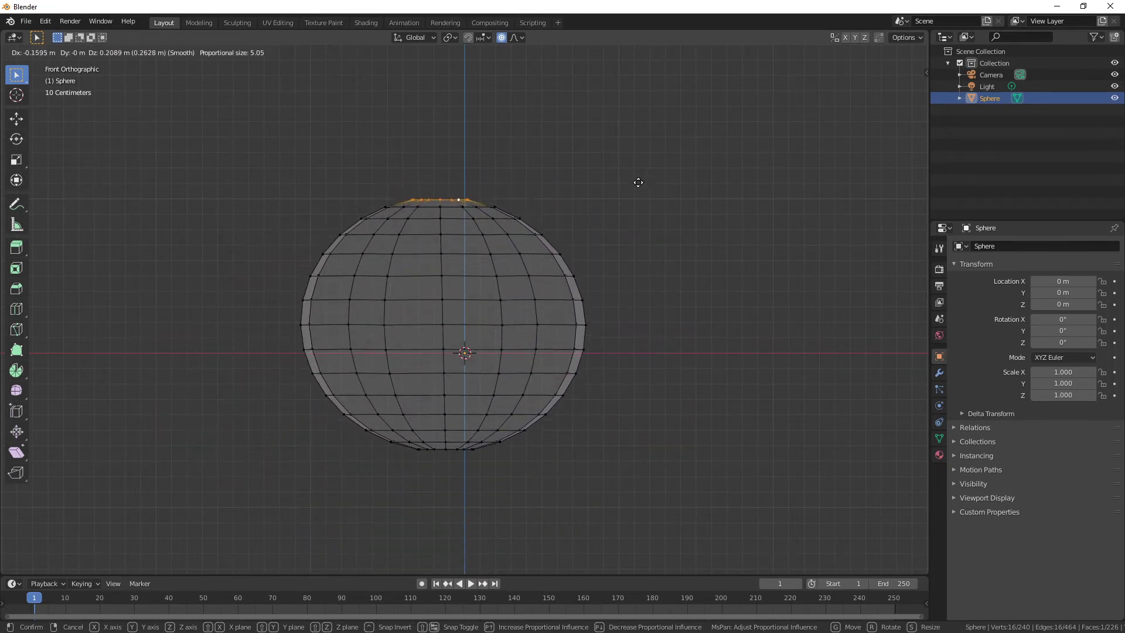
pyautogui.scroll(5, 673, 195)
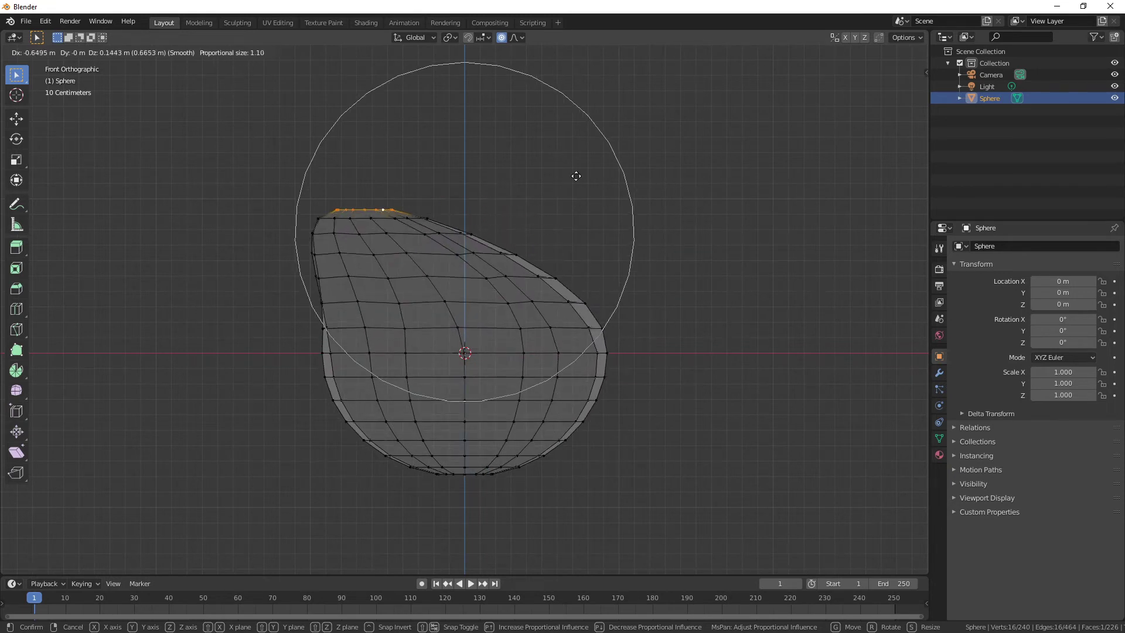
pyautogui.scroll(-2, 617, 176)
pyautogui.scroll(8, 617, 176)
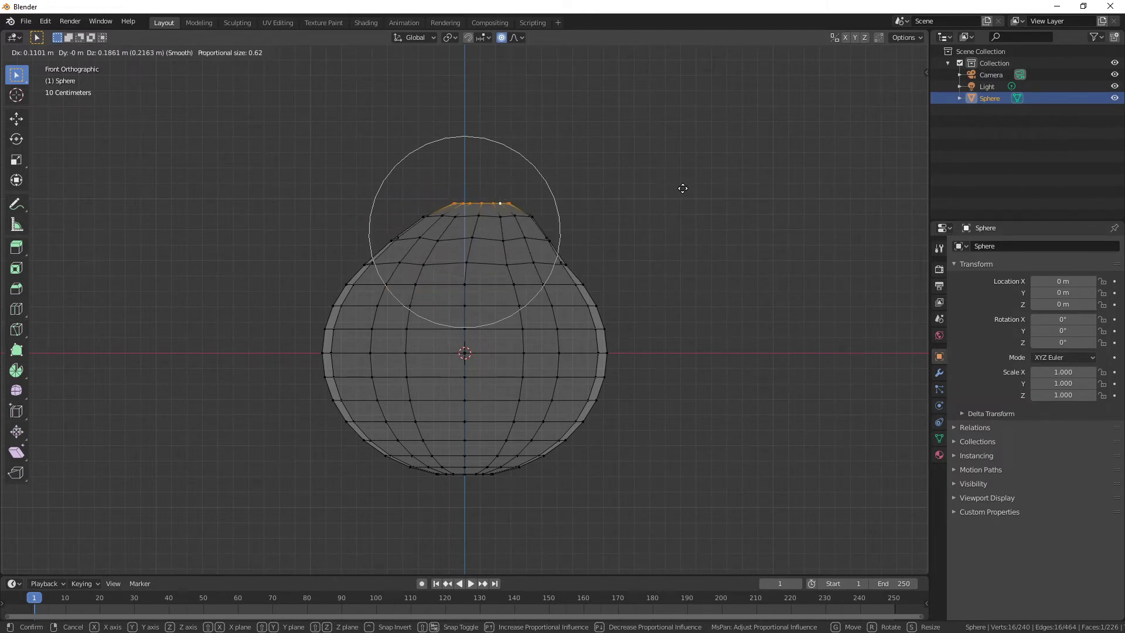
pyautogui.press('z')
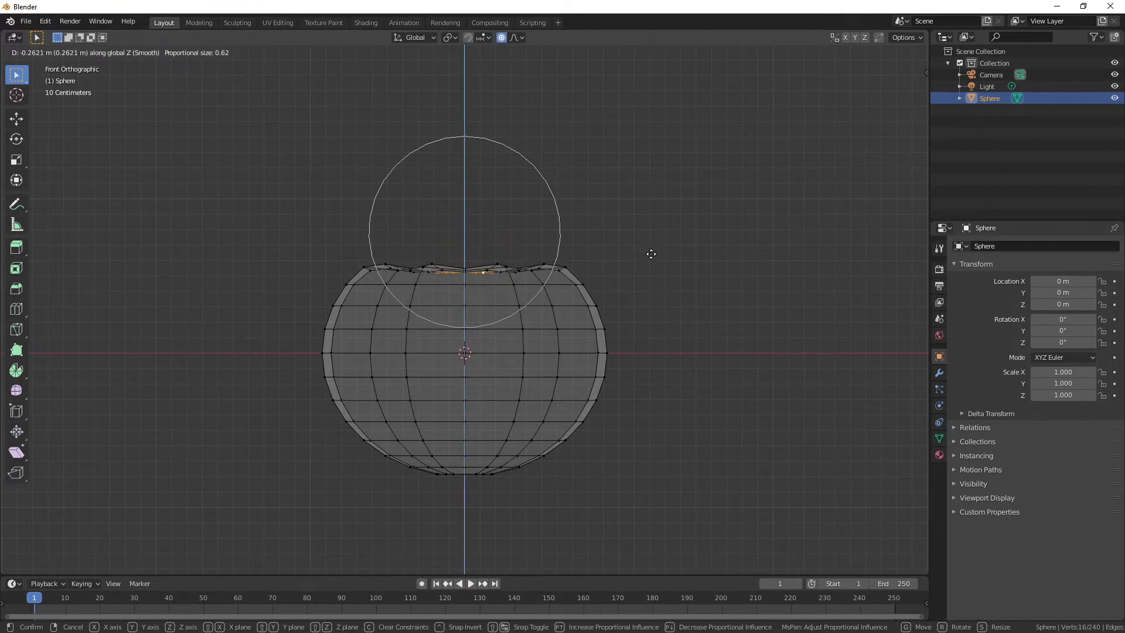
pyautogui.scroll(-3, 648, 258)
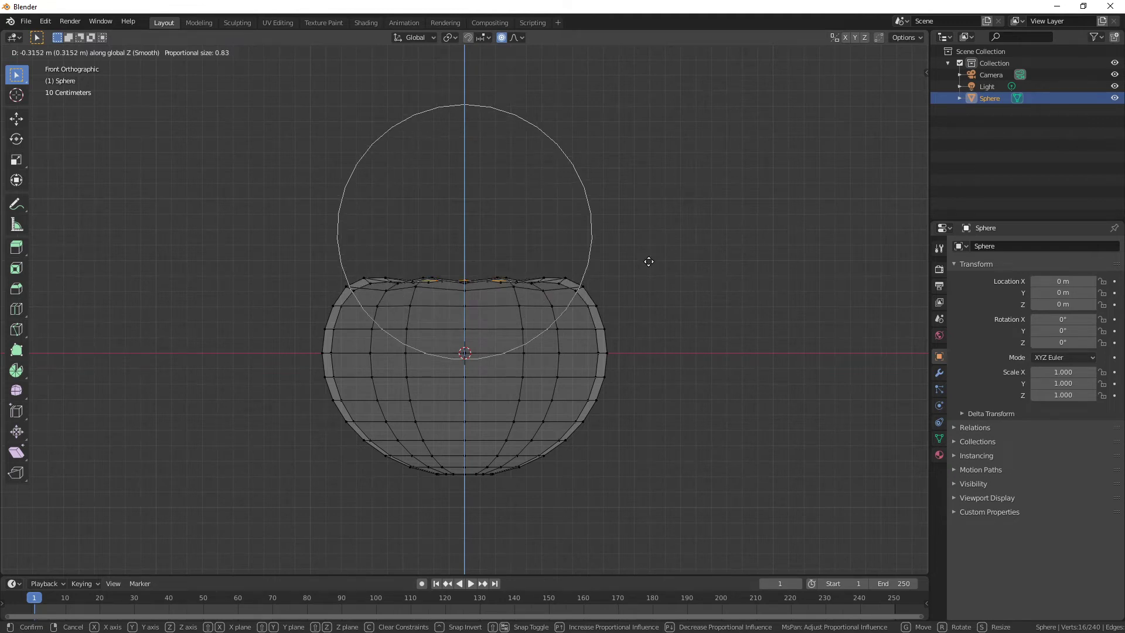
pyautogui.scroll(-2, 657, 241)
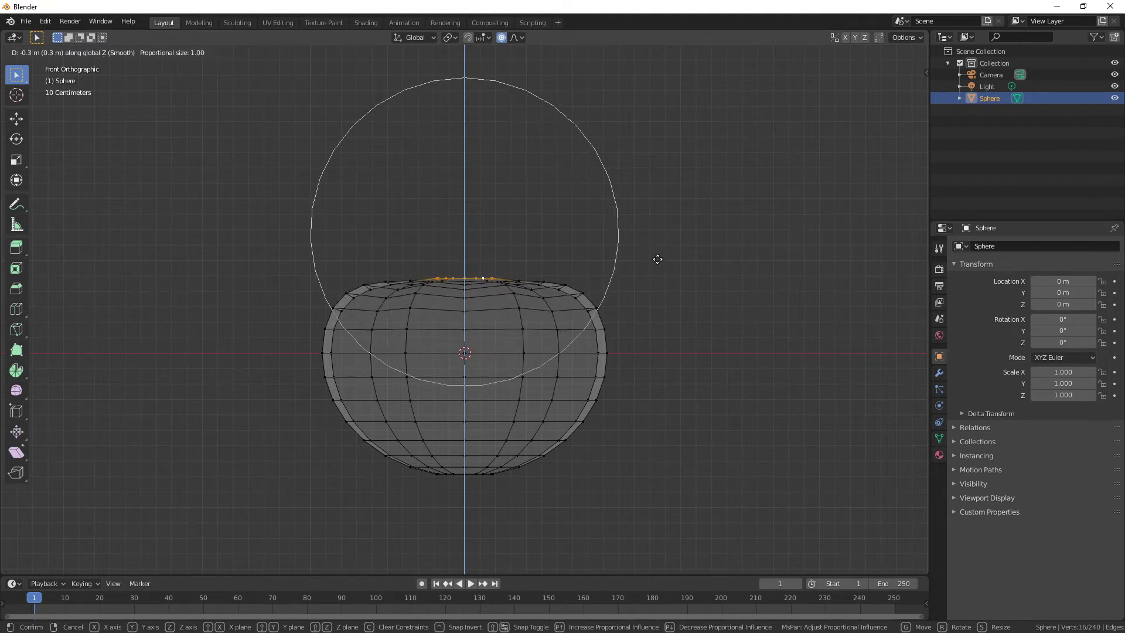
pyautogui.scroll(2, 652, 277)
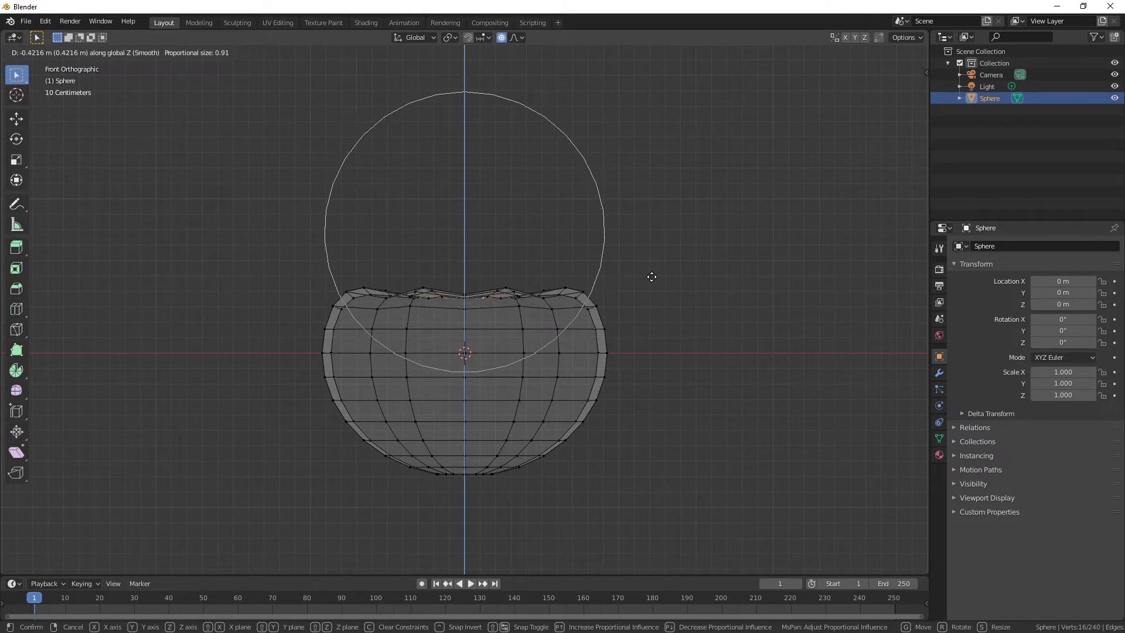
pyautogui.scroll(-1, 652, 276)
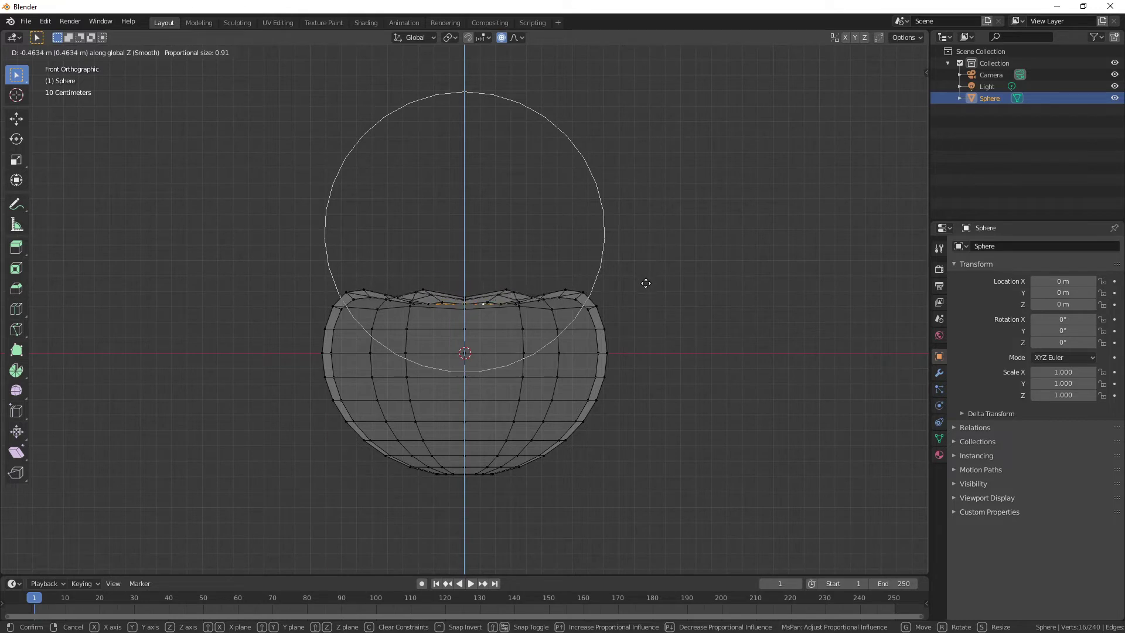
pyautogui.click(649, 276)
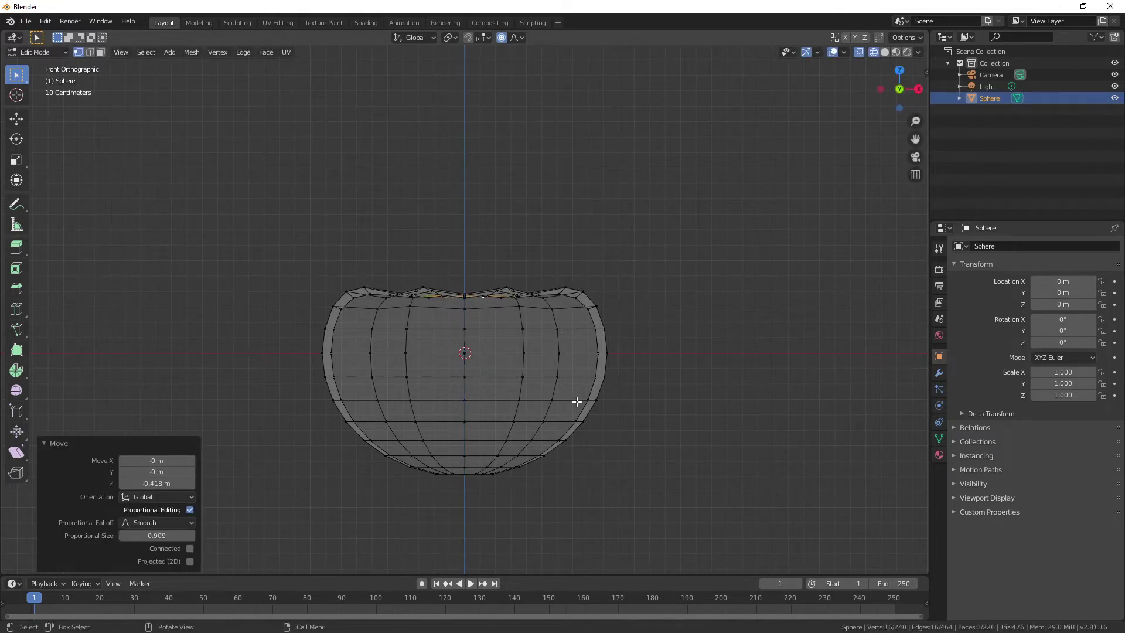
# Select the ring around the bottom face and move it up about 0.22 m along Z with proportional size 0.62.
pyautogui.moveTo(479, 505); pyautogui.dragTo(503, 447, button='middle')
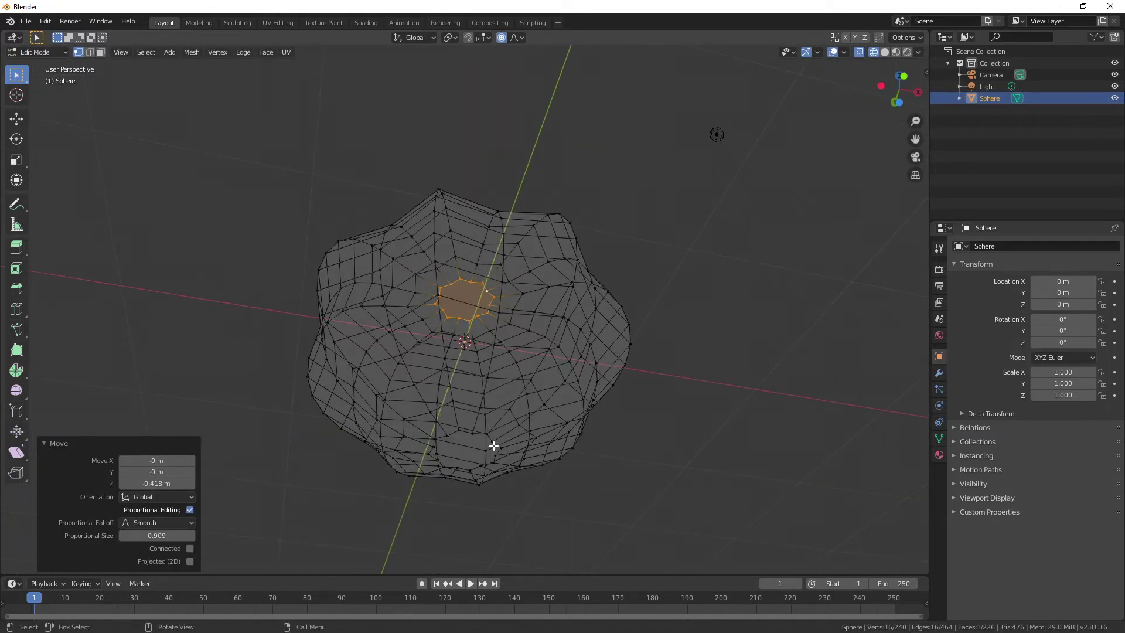
pyautogui.keyDown('alt'); pyautogui.click(478, 432); pyautogui.keyUp('alt')
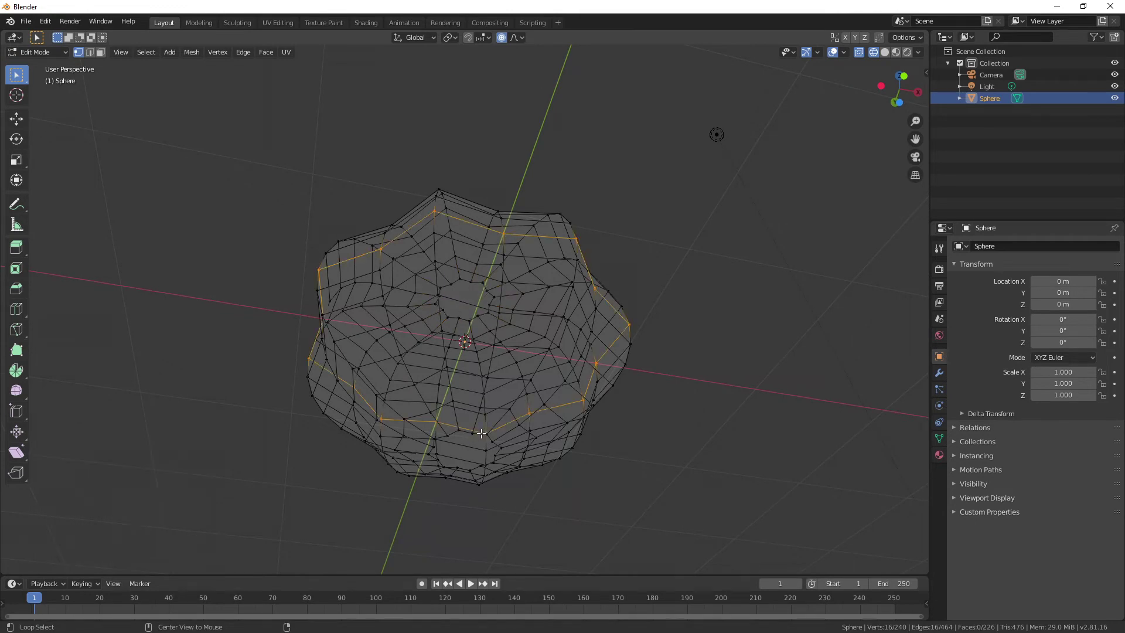
pyautogui.keyDown('alt'); pyautogui.click(478, 435); pyautogui.keyUp('alt')
pyautogui.moveTo(572, 428); pyautogui.dragTo(546, 458, button='middle')
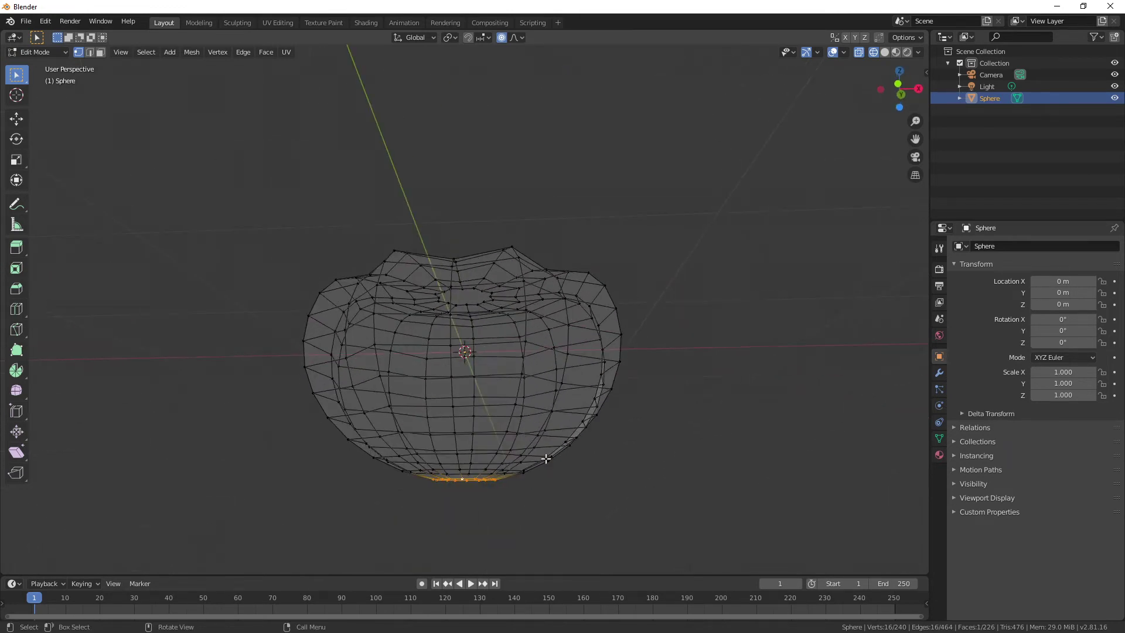
pyautogui.press('KP_1')
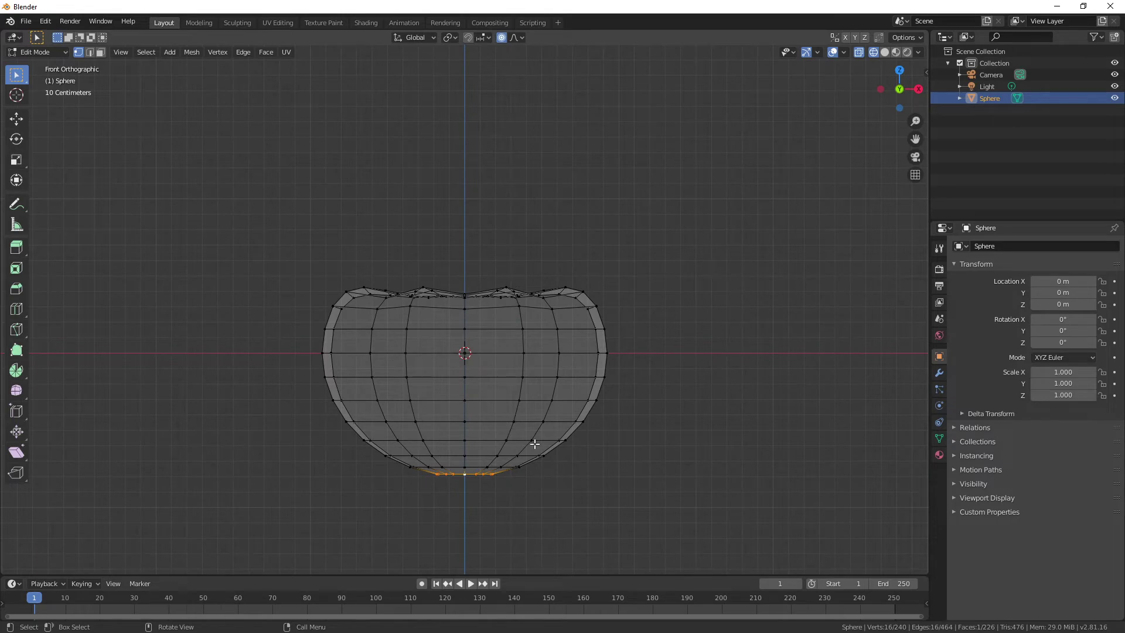
pyautogui.keyDown('shift'); pyautogui.moveTo(602, 483); pyautogui.dragTo(619, 432, button='middle'); pyautogui.keyUp('shift')
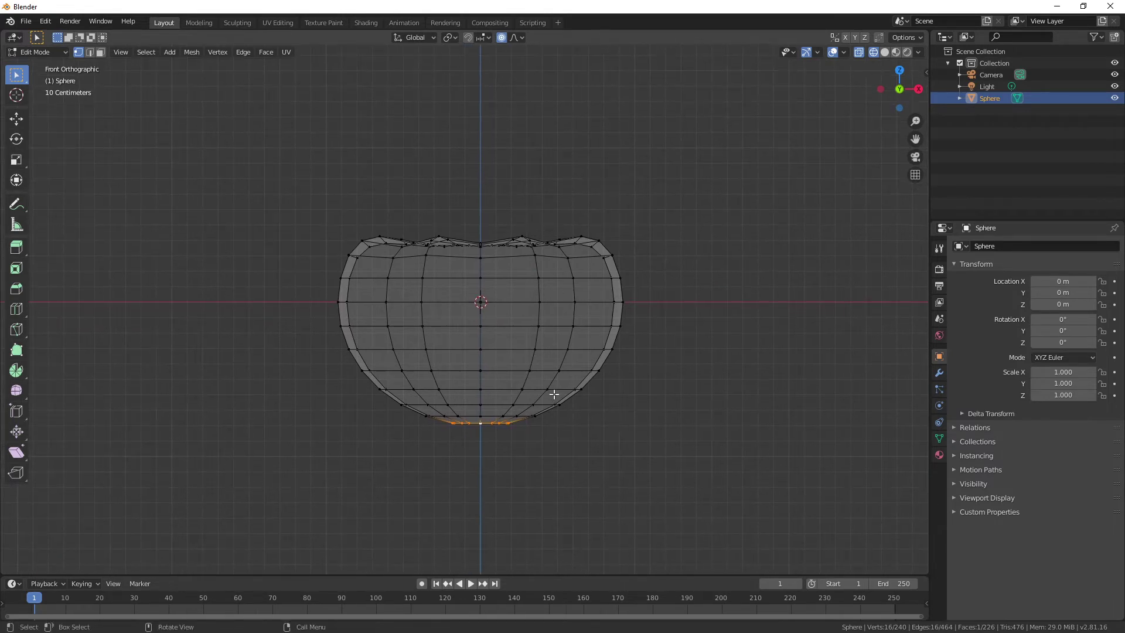
pyautogui.press('g')
pyautogui.press('z')
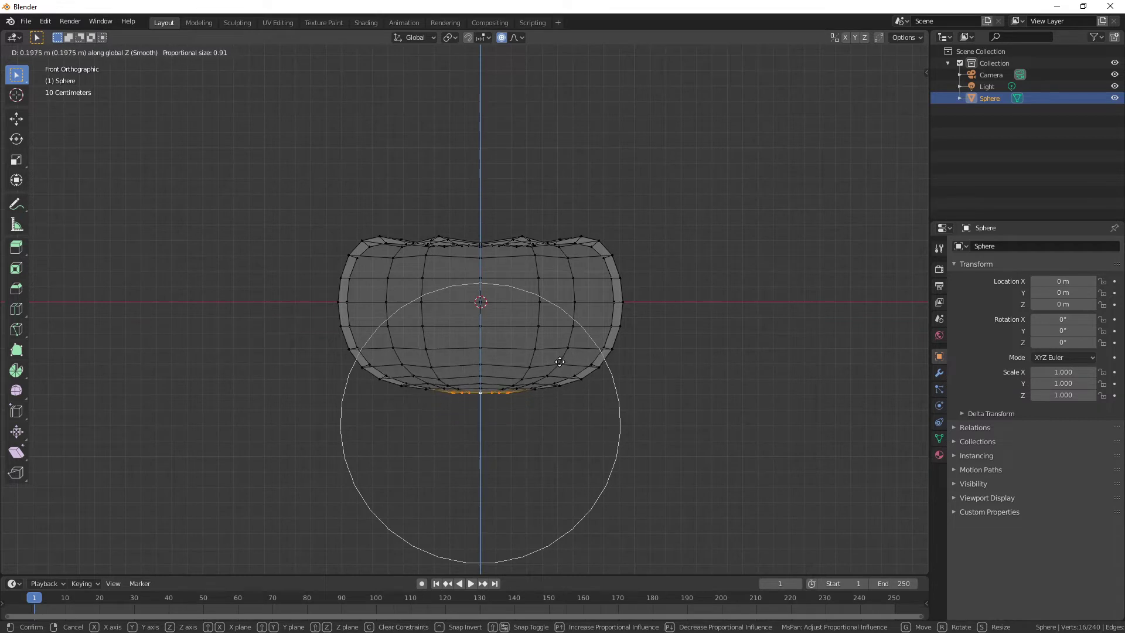
pyautogui.scroll(4, 561, 359)
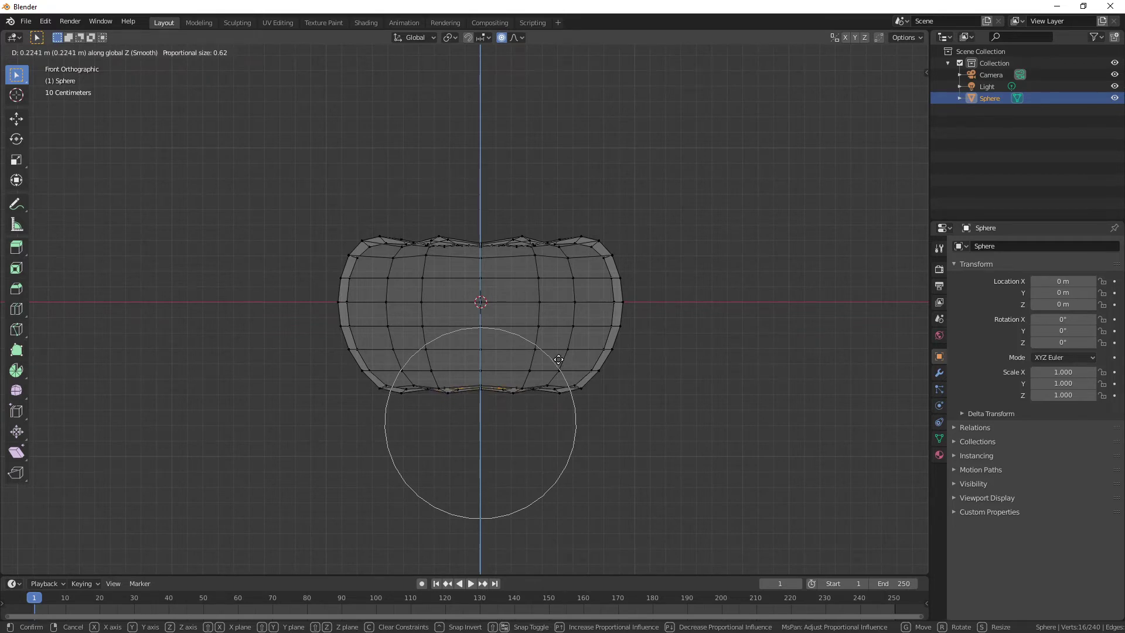
pyautogui.click(558, 359)
# Return the sphere to Object Mode and display it in solid shading.
pyautogui.press('Tab')
pyautogui.hotkey('shift', 'z')
pyautogui.moveTo(642, 367)
pyautogui.mouseDown(button='middle')
pyautogui.moveTo(647, 396)
pyautogui.moveTo(635, 404)
pyautogui.moveTo(671, 372)
pyautogui.moveTo(650, 406)
pyautogui.moveTo(610, 378)
pyautogui.moveTo(665, 396)
pyautogui.moveTo(639, 380)
pyautogui.moveTo(555, 382)
pyautogui.moveTo(640, 399)
pyautogui.moveTo(625, 363)
pyautogui.mouseUp(button='middle')
pyautogui.scroll(-5, 647, 404)
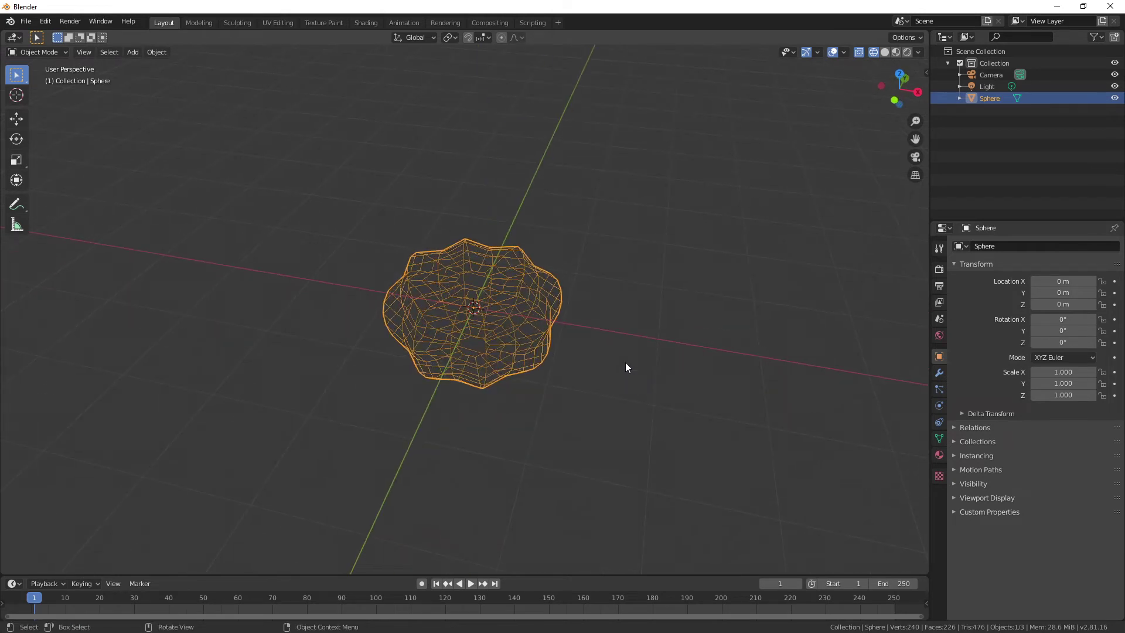
pyautogui.press('z')
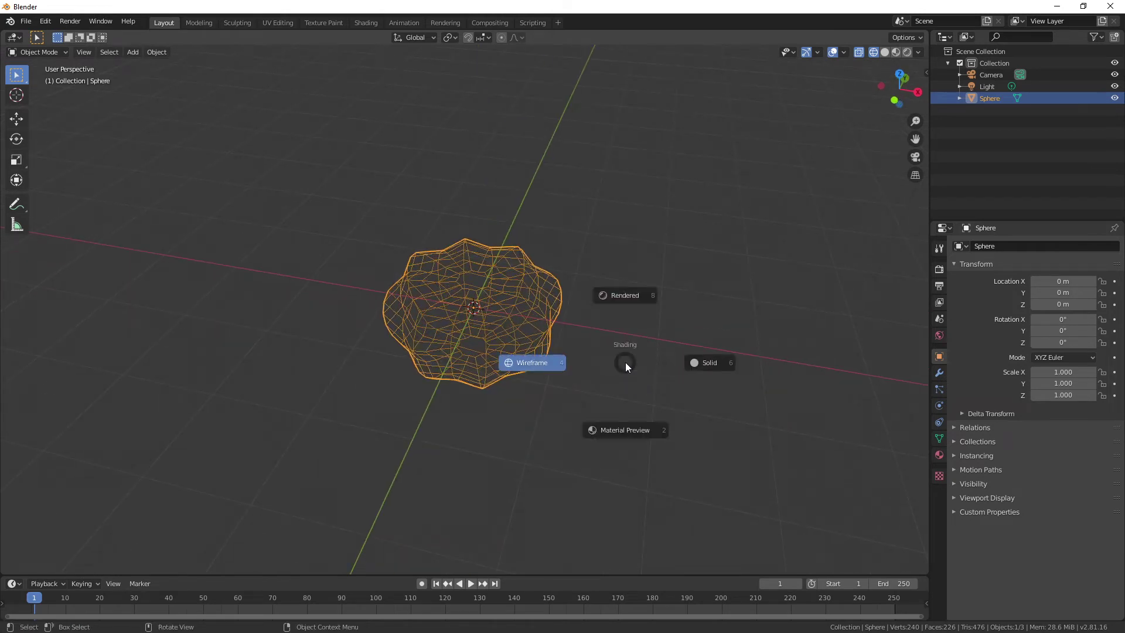
pyautogui.click(704, 368)
pyautogui.moveTo(629, 356); pyautogui.dragTo(635, 342, button='middle')
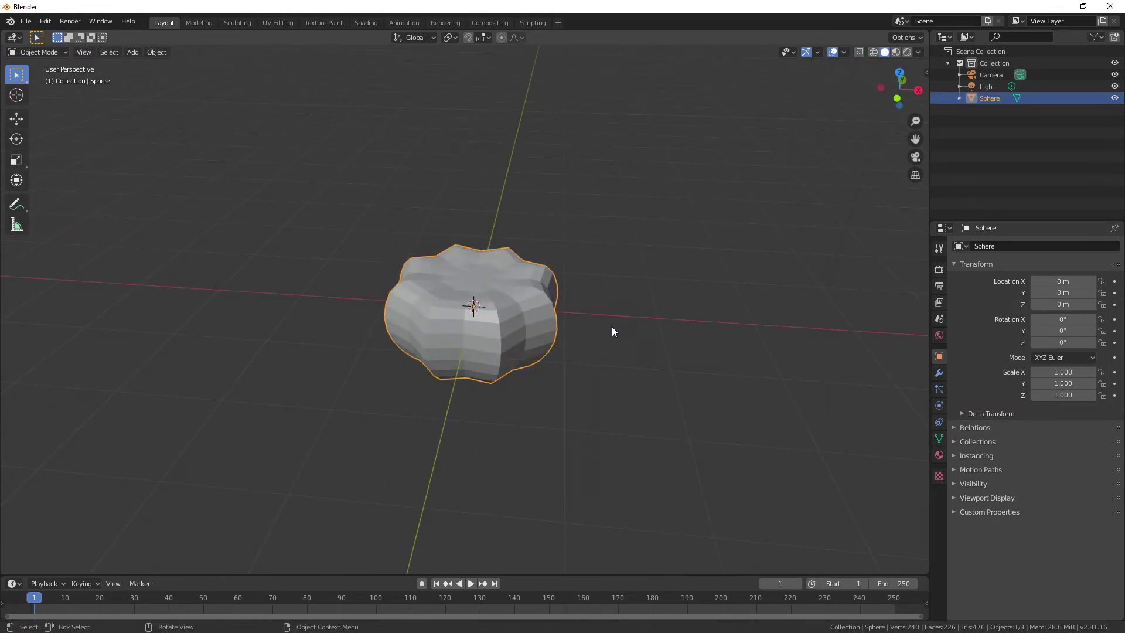
# Examine the sunken top of the ribbed mesh in both Edit Mode and Object Mode.
pyautogui.press('Tab')
pyautogui.moveTo(562, 309); pyautogui.dragTo(549, 324, button='middle')
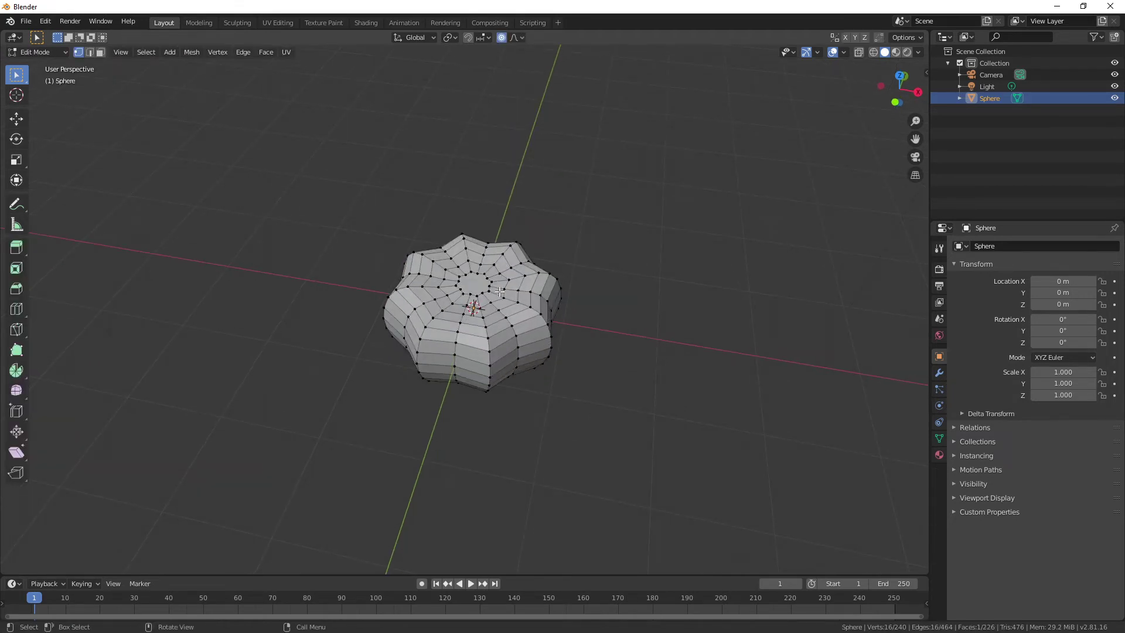
pyautogui.click(478, 286)
pyautogui.press('Tab')
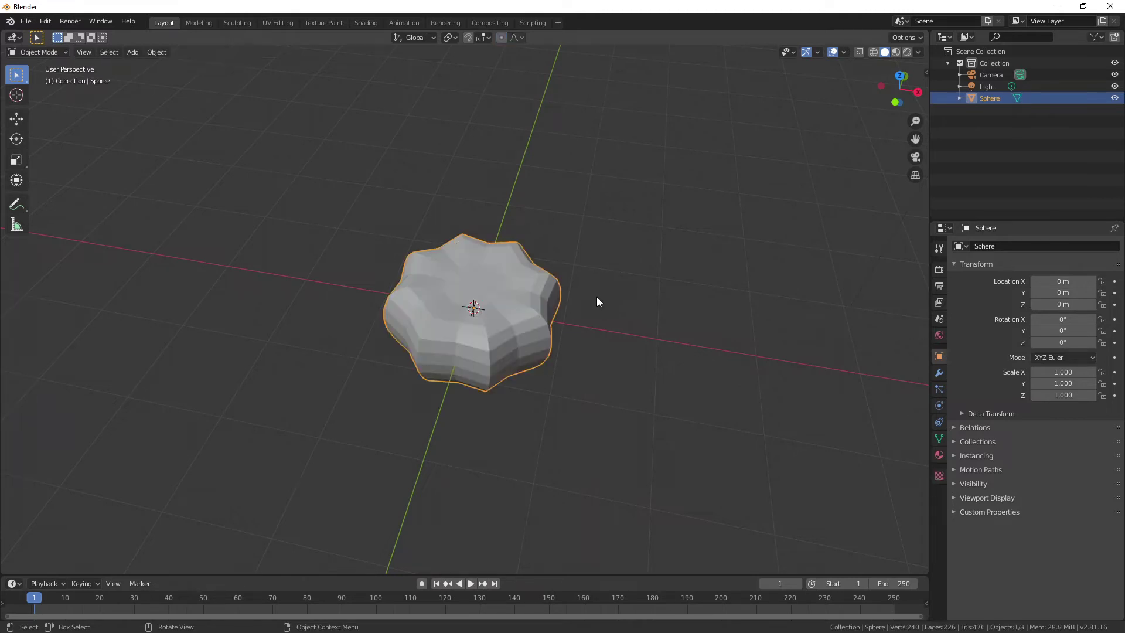
pyautogui.moveTo(568, 333); pyautogui.dragTo(325, 208, button='middle')
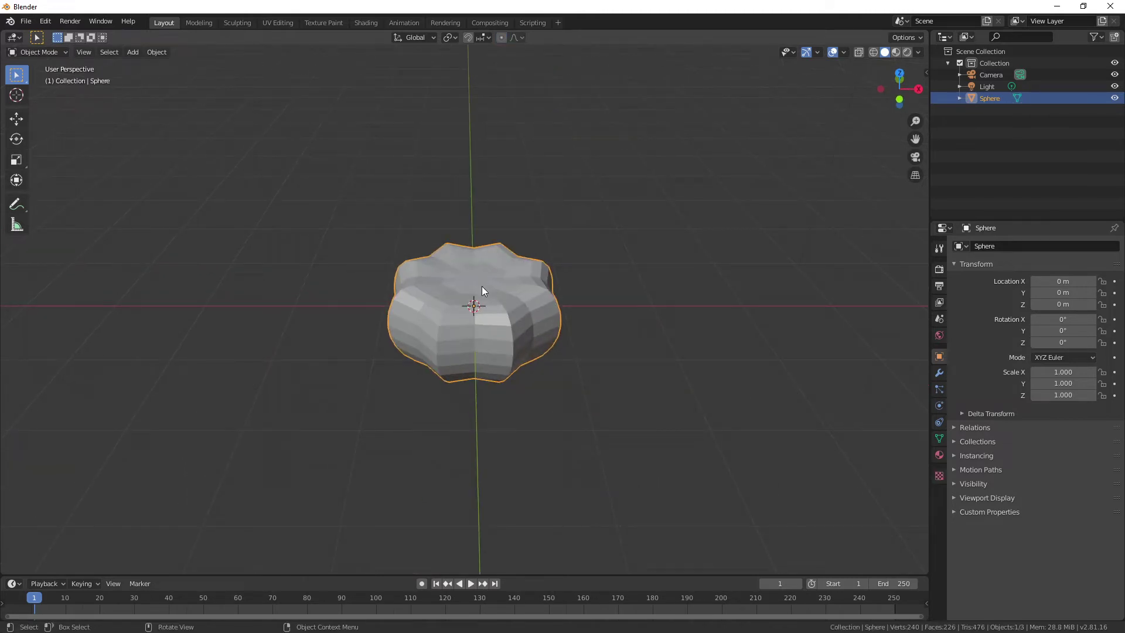
pyautogui.press('Tab')
pyautogui.moveTo(483, 285); pyautogui.dragTo(498, 213, button='middle')
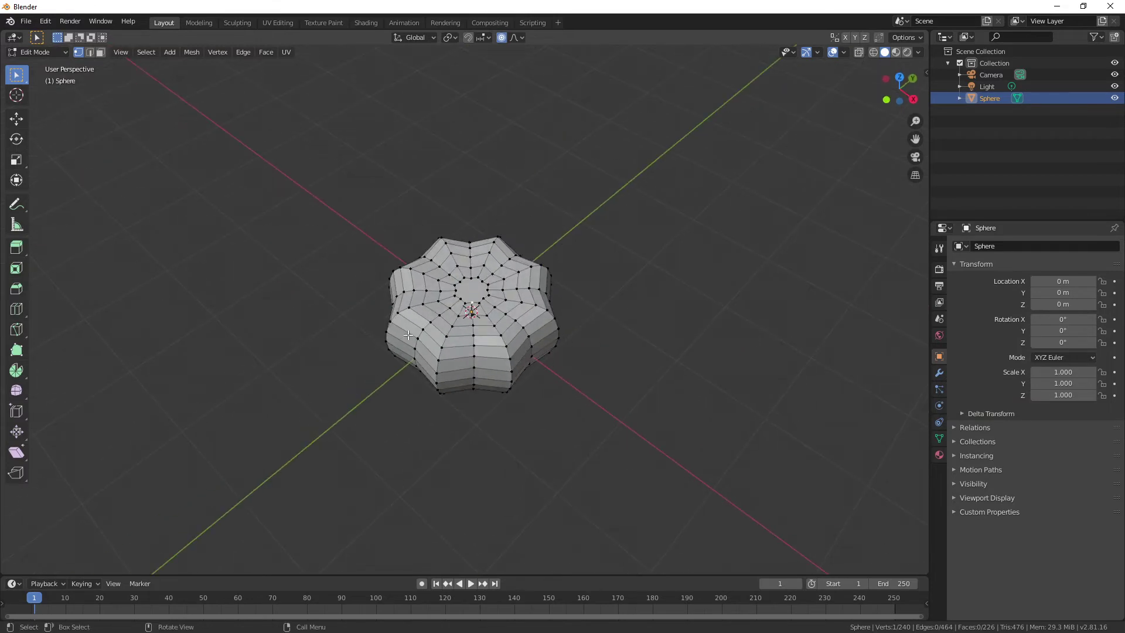
# Select the face at the centre of the sunken top and extrude it upward about 0.241 m to form a stem.
pyautogui.moveTo(408, 335); pyautogui.dragTo(583, 312, button='middle')
pyautogui.press('3')
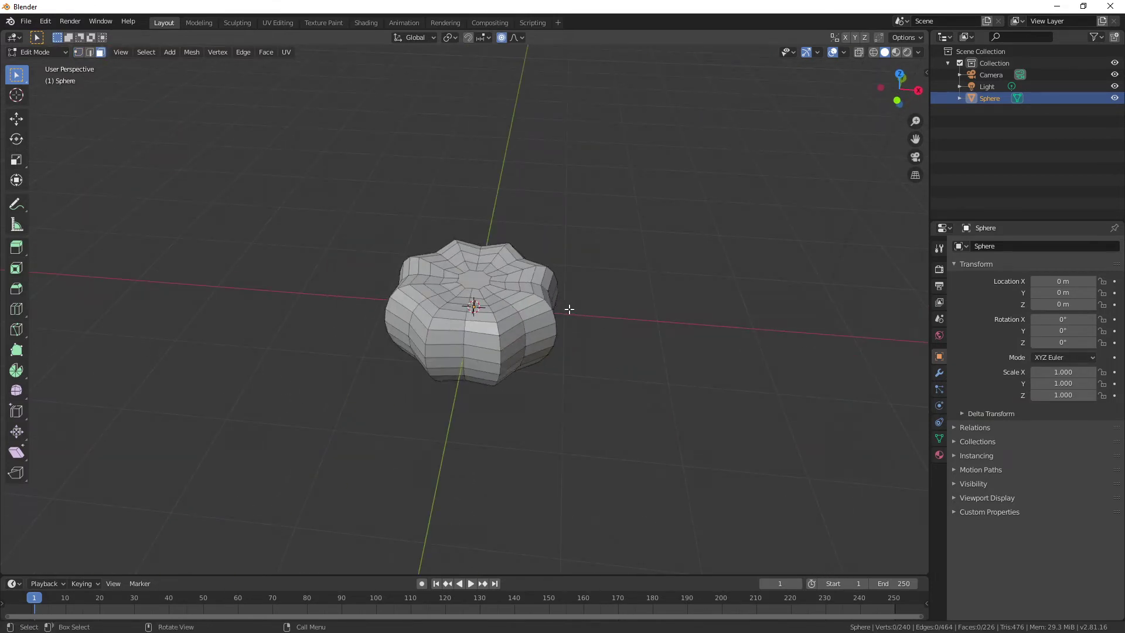
pyautogui.click(473, 279)
pyautogui.moveTo(473, 279); pyautogui.dragTo(584, 299, button='middle')
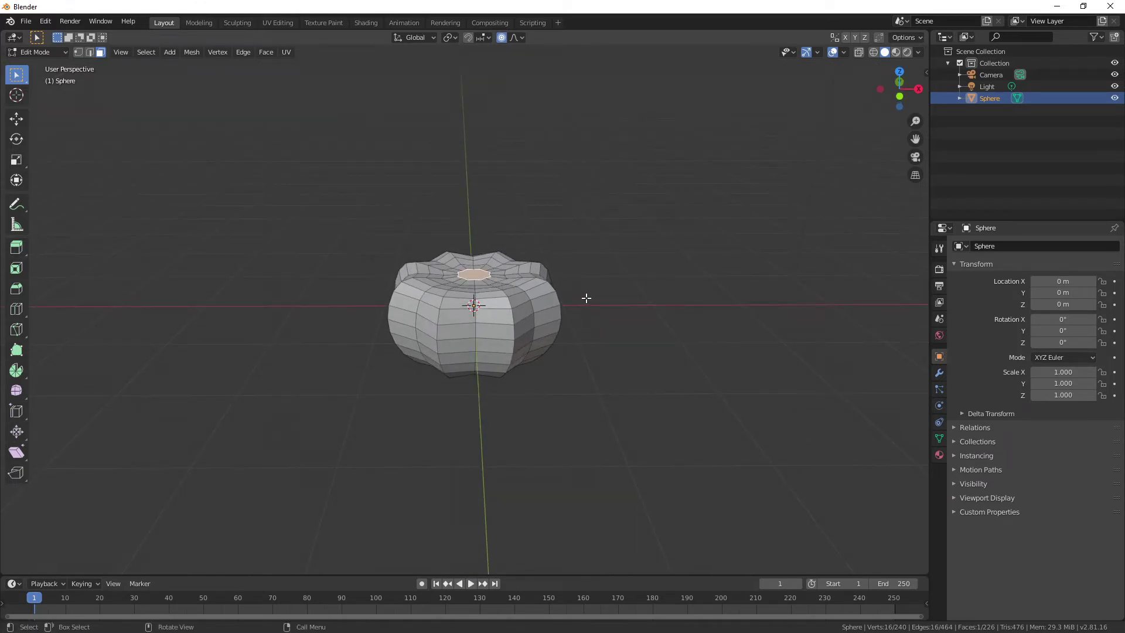
pyautogui.press('e')
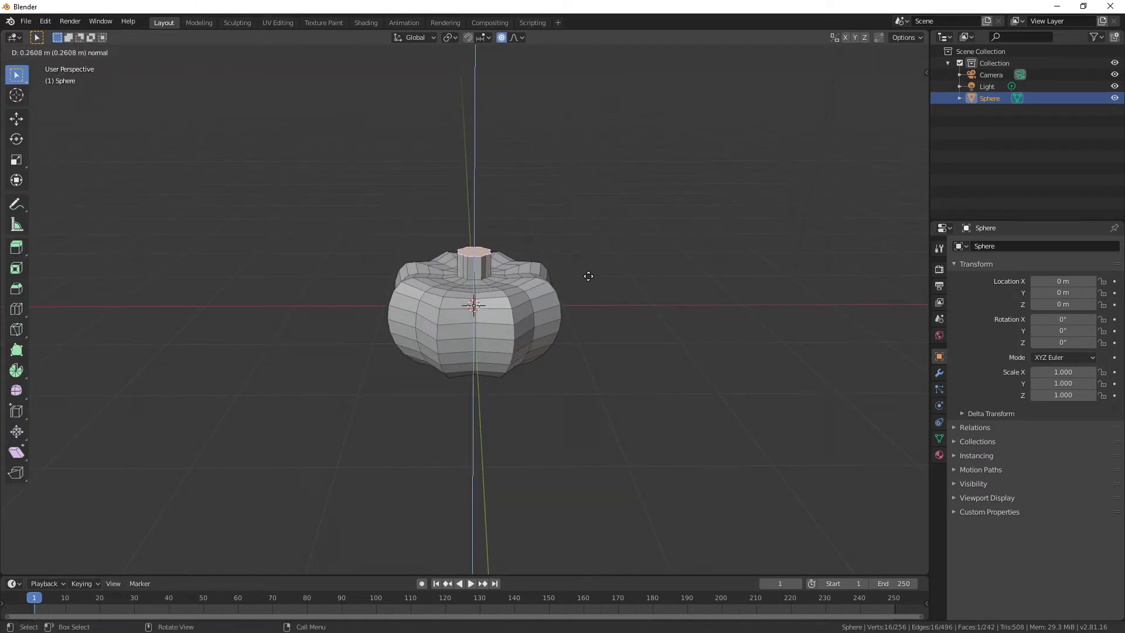
pyautogui.click(588, 276)
pyautogui.moveTo(590, 284); pyautogui.dragTo(626, 310, button='middle')
pyautogui.press('g')
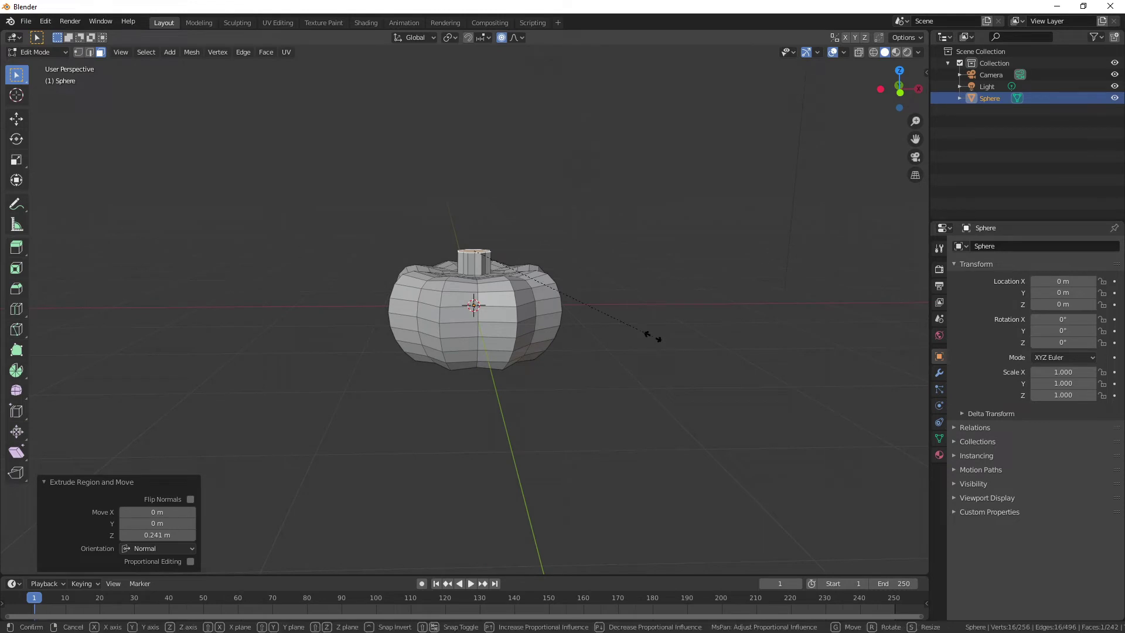
pyautogui.press('Escape')
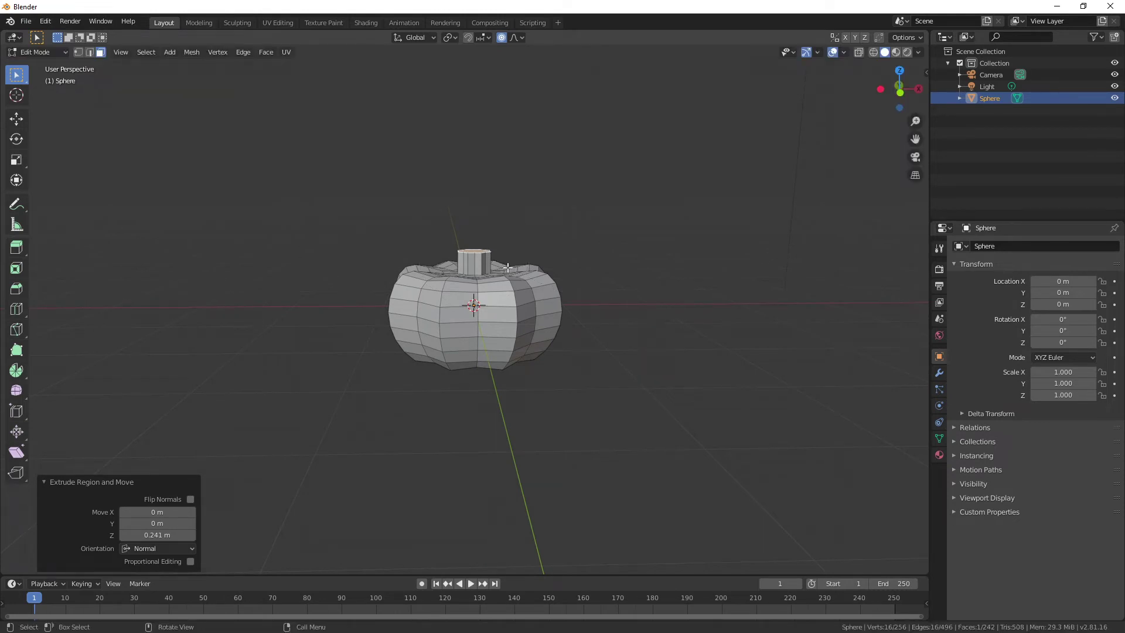
pyautogui.moveTo(591, 241); pyautogui.dragTo(579, 282, button='middle')
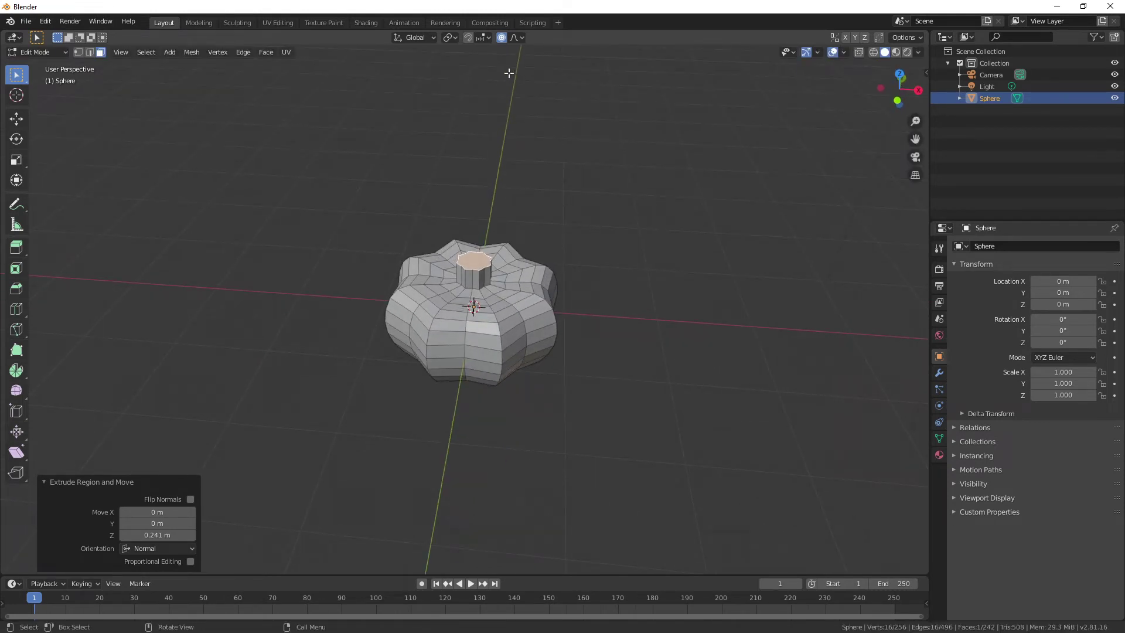
# Turn off proportional editing and scale the stem's top face to about 0.76.
pyautogui.click(502, 36)
pyautogui.moveTo(567, 244); pyautogui.dragTo(676, 291, button='middle')
pyautogui.press('s')
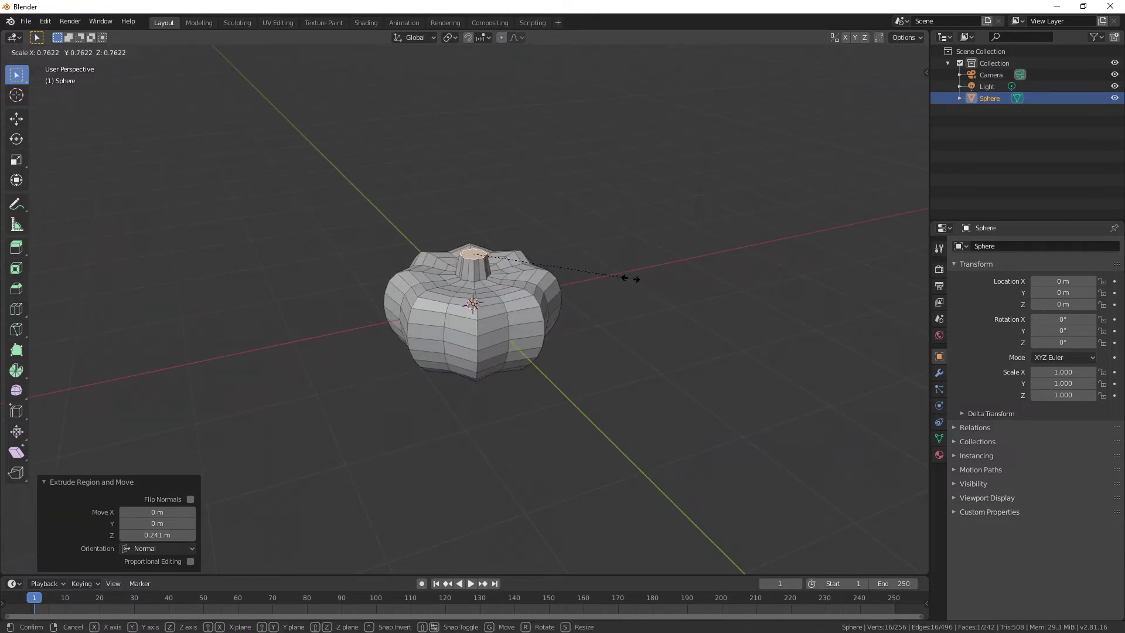
pyautogui.click(630, 279)
# Select the edge loop around the base of the stem and scale it to about 0.897.
pyautogui.keyDown('alt'); pyautogui.click(481, 279); pyautogui.keyUp('alt')
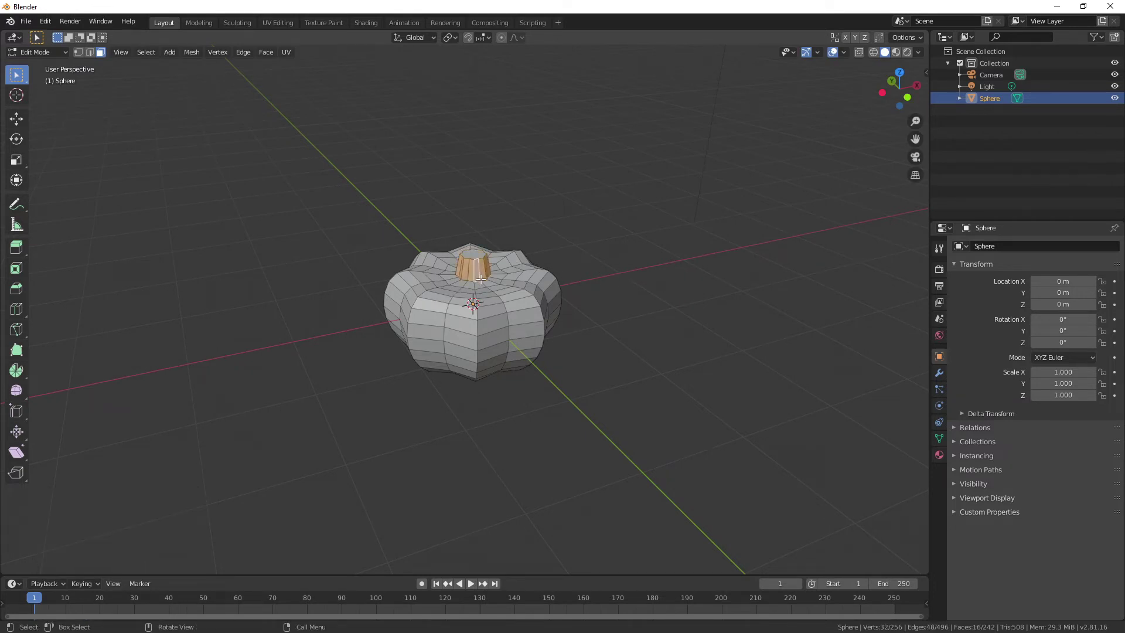
pyautogui.press('2')
pyautogui.click(659, 216)
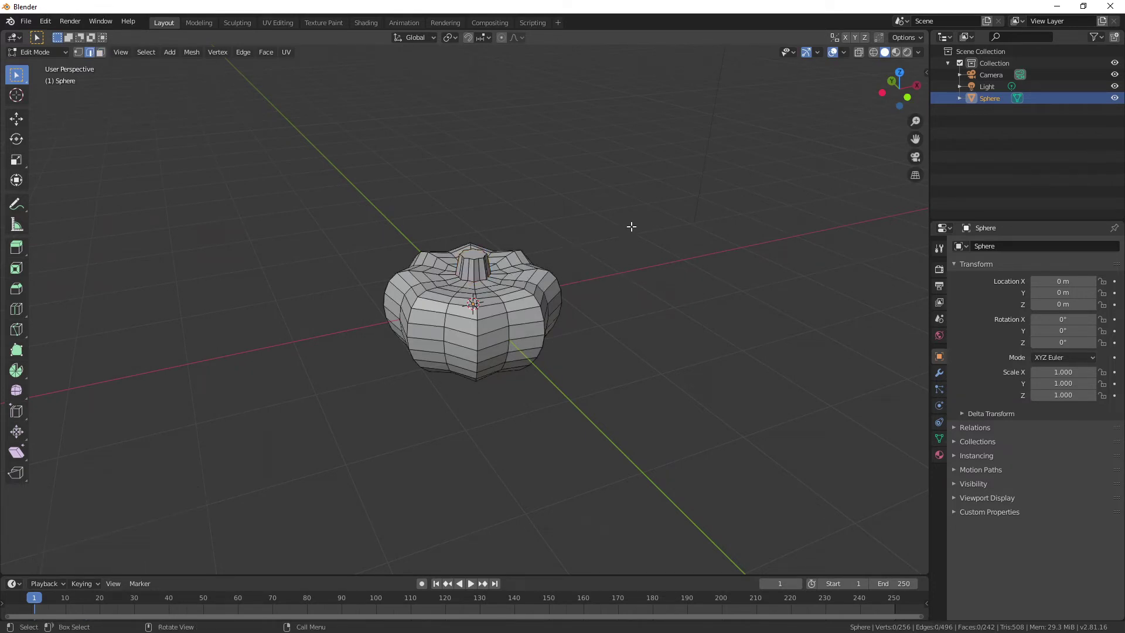
pyautogui.keyDown('alt'); pyautogui.click(475, 282); pyautogui.keyUp('alt')
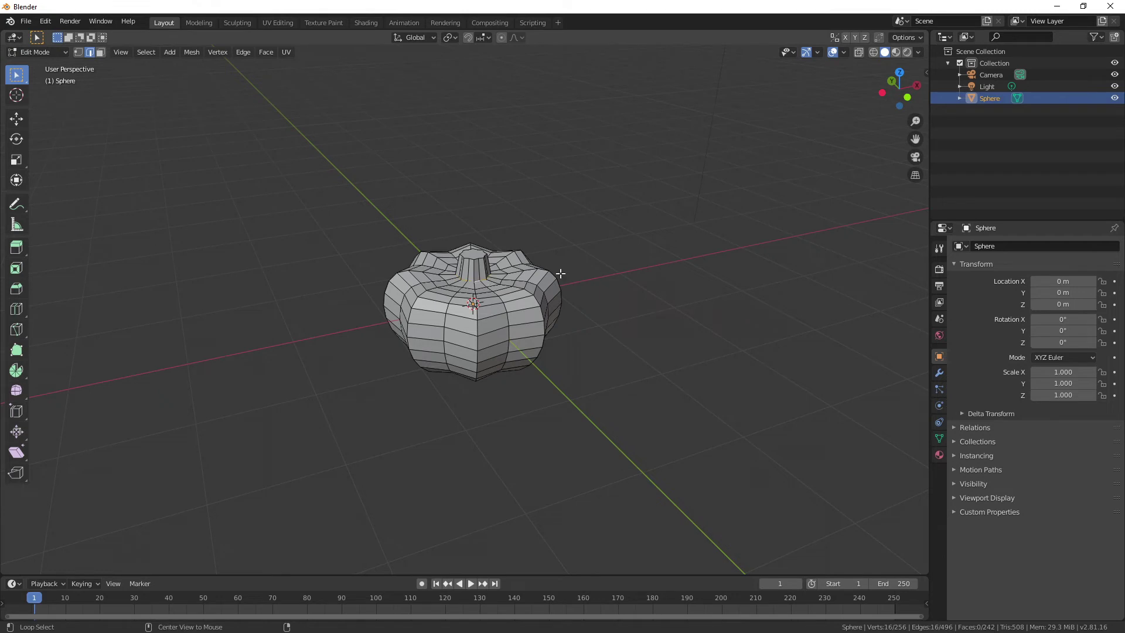
pyautogui.moveTo(557, 269); pyautogui.dragTo(556, 303, button='middle')
pyautogui.press('s')
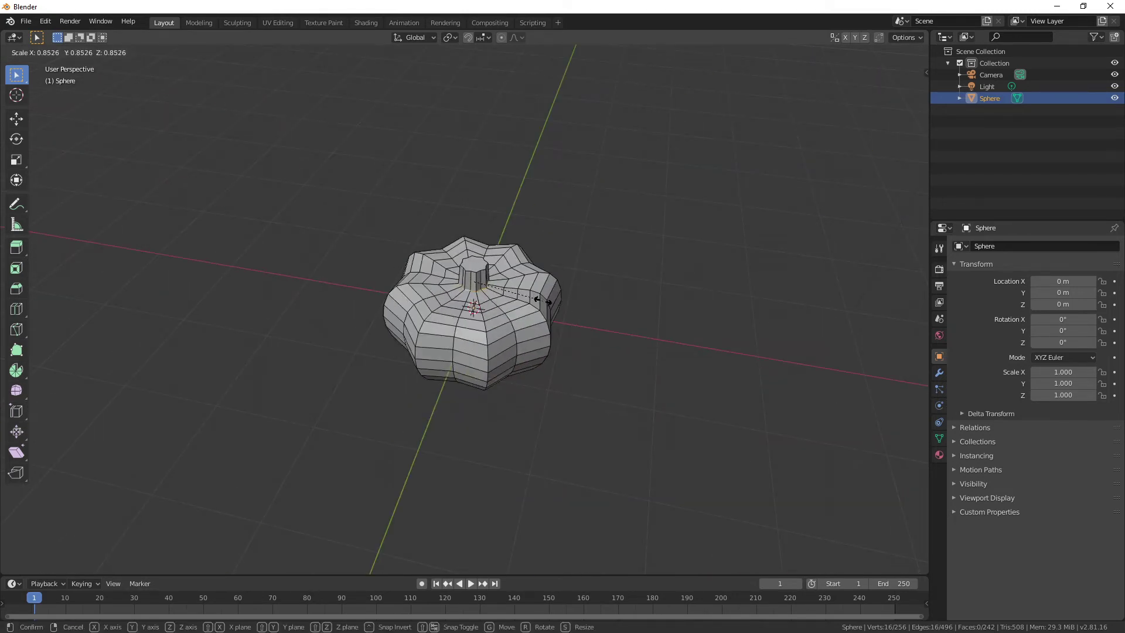
pyautogui.click(538, 299)
pyautogui.moveTo(605, 324)
pyautogui.mouseDown(button='middle')
pyautogui.moveTo(613, 289)
pyautogui.moveTo(673, 268)
pyautogui.moveTo(645, 309)
pyautogui.moveTo(626, 281)
pyautogui.moveTo(625, 201)
pyautogui.moveTo(648, 156)
pyautogui.moveTo(645, 206)
pyautogui.moveTo(565, 319)
pyautogui.moveTo(624, 321)
pyautogui.mouseUp(button='middle')
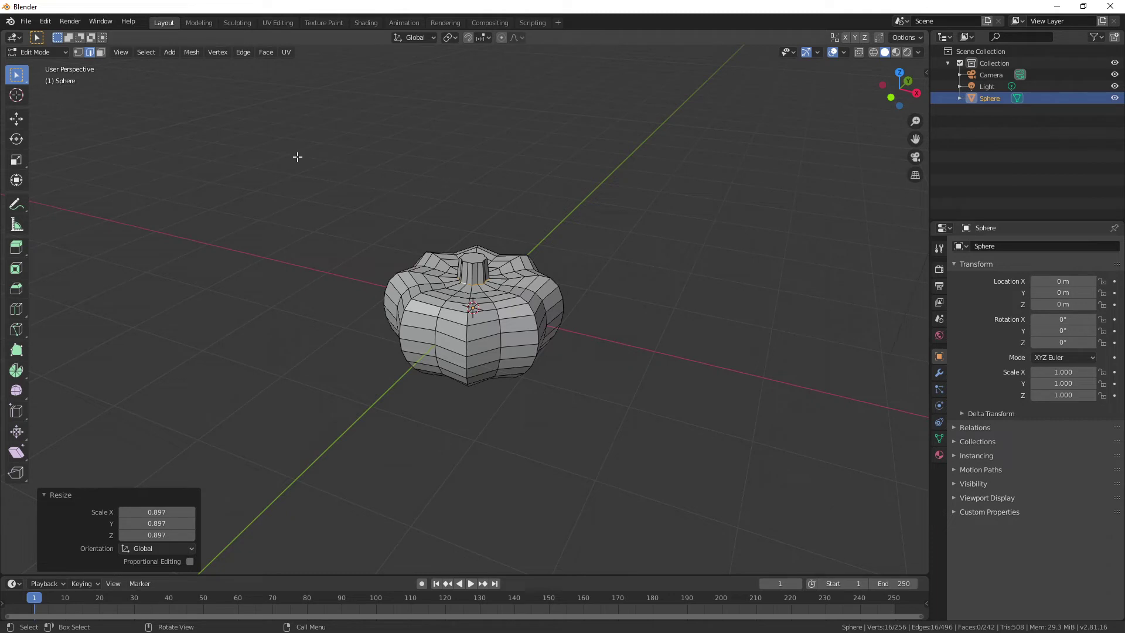
# Open the image Pumpkin Face.png in the UV Editing workspace and return the pumpkin to Object Mode.
pyautogui.click(281, 23)
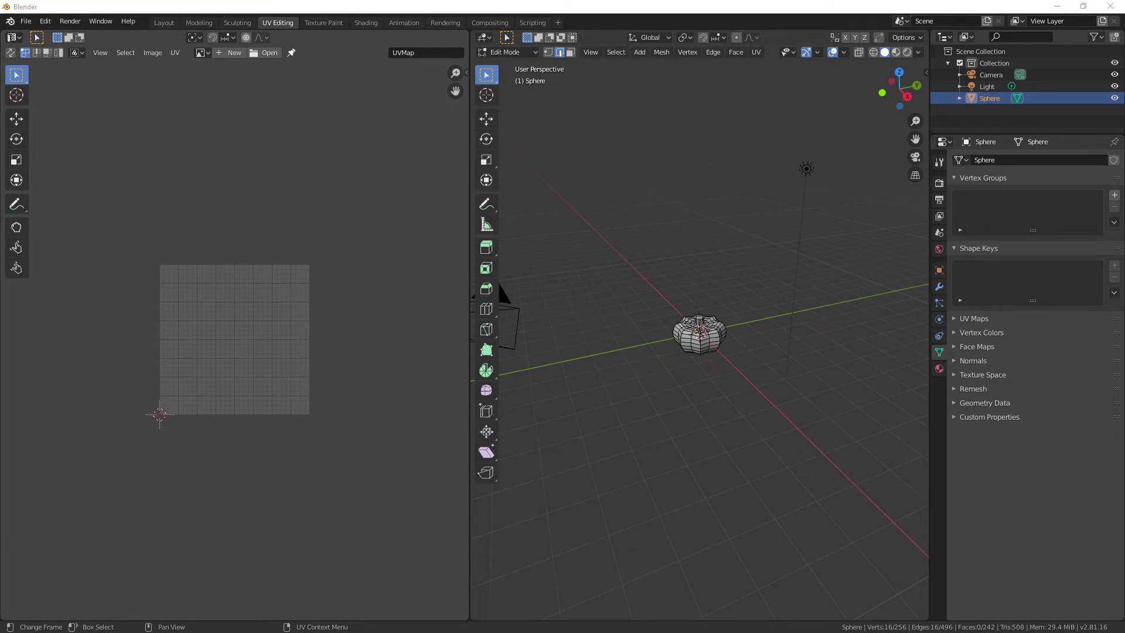
pyautogui.moveTo(244, 350); pyautogui.dragTo(247, 364)
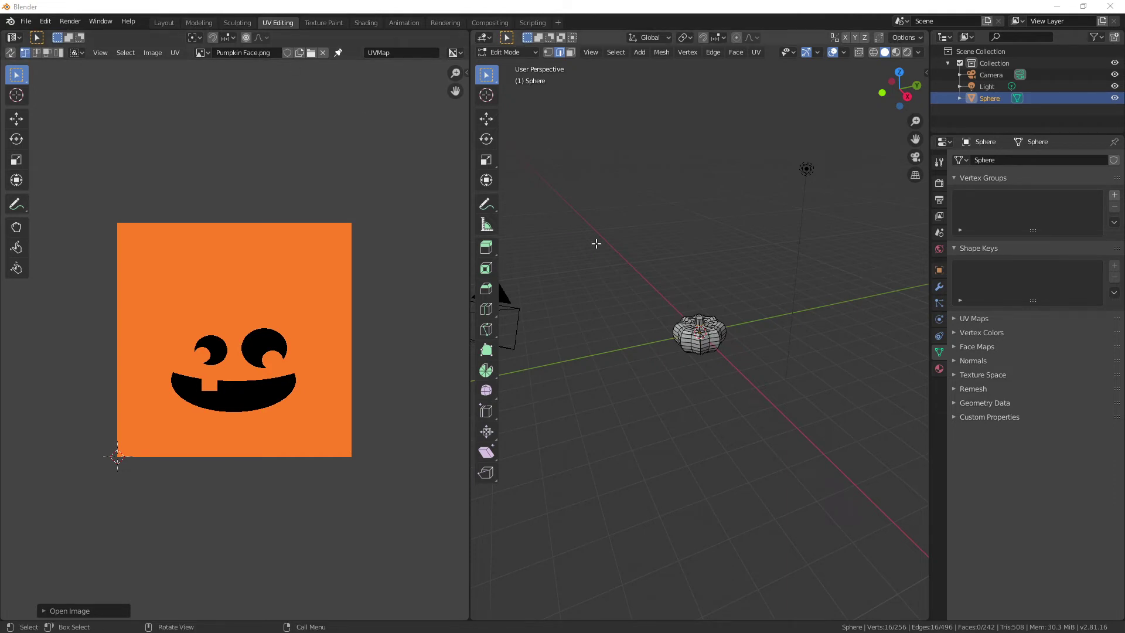
pyautogui.click(696, 335)
pyautogui.press('Tab')
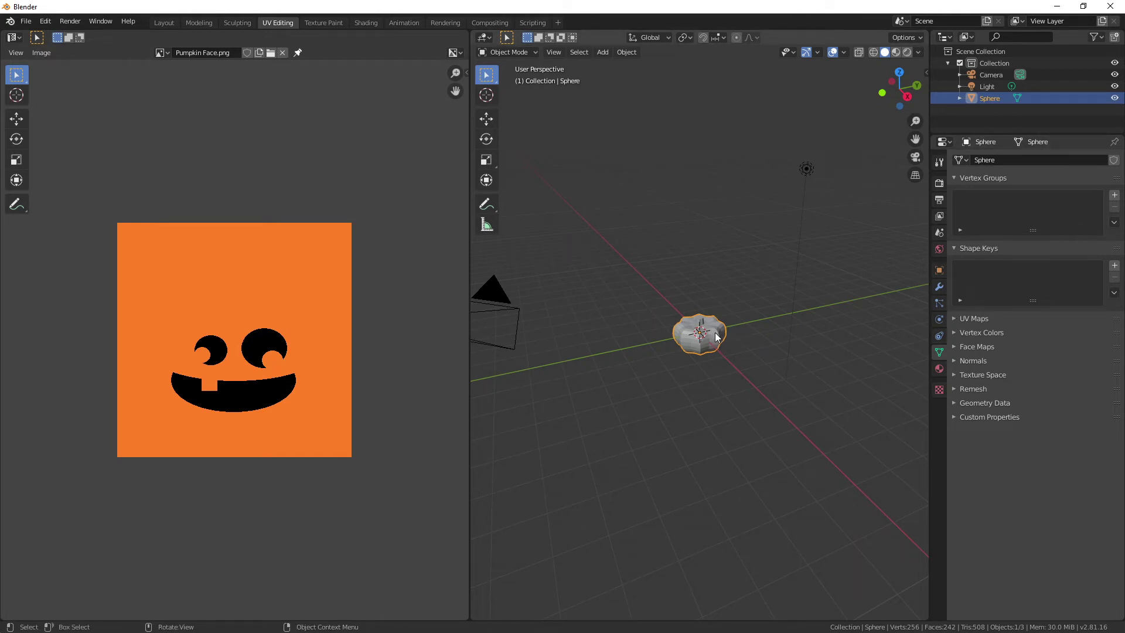
pyautogui.scroll(6, 711, 335)
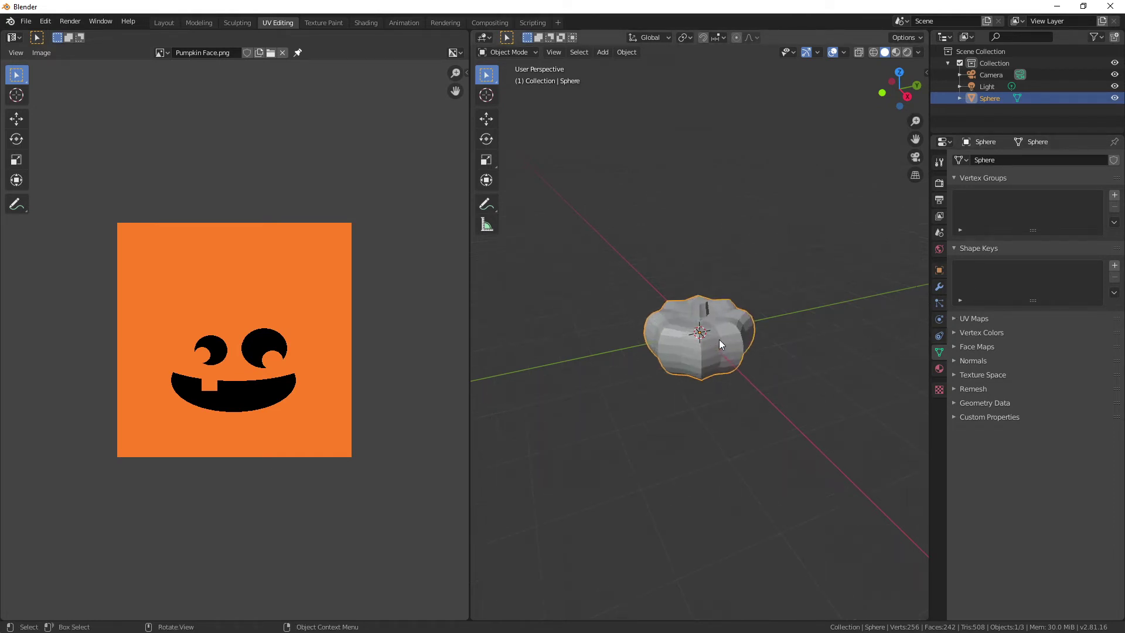
pyautogui.moveTo(725, 335); pyautogui.dragTo(785, 348, button='middle')
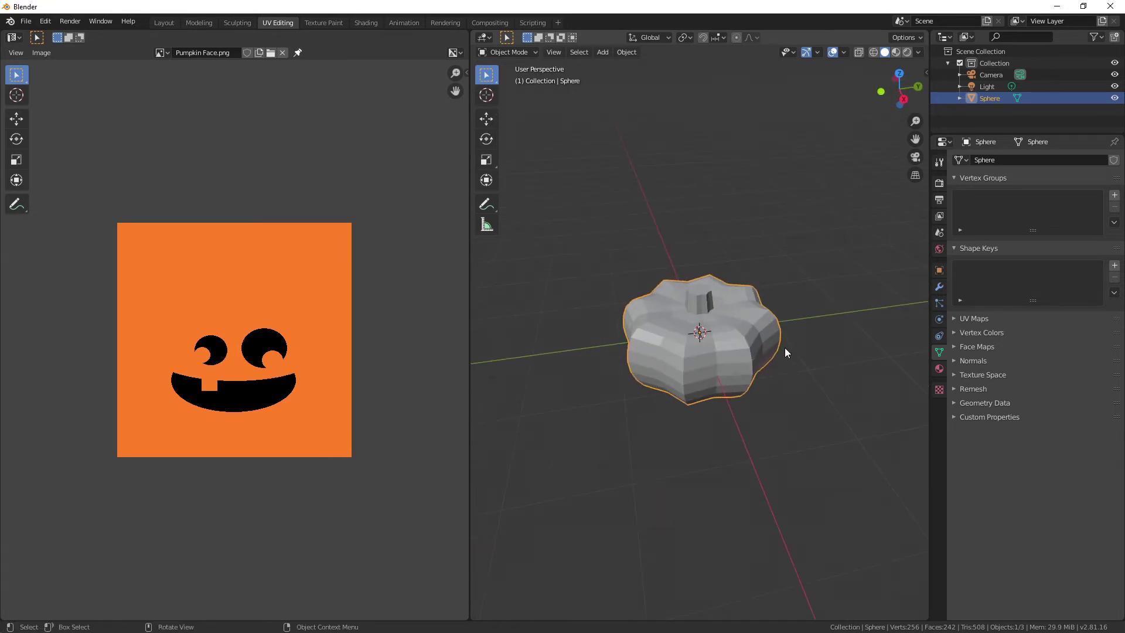
# Assign the existing material named Material to the pumpkin.
pyautogui.click(942, 369)
pyautogui.click(962, 210)
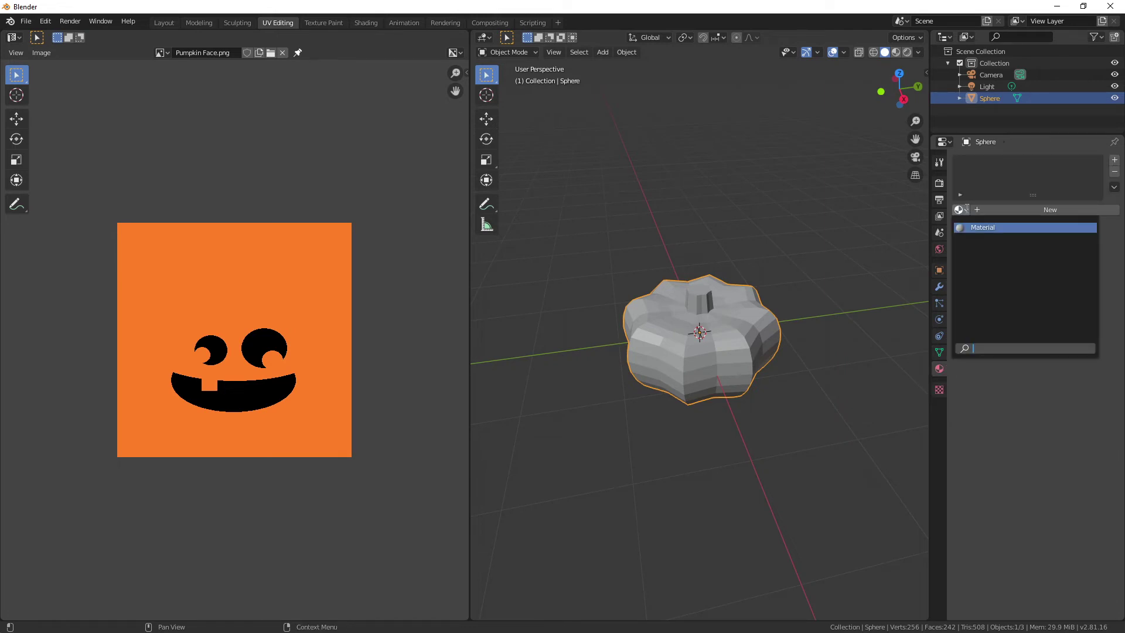
pyautogui.click(982, 227)
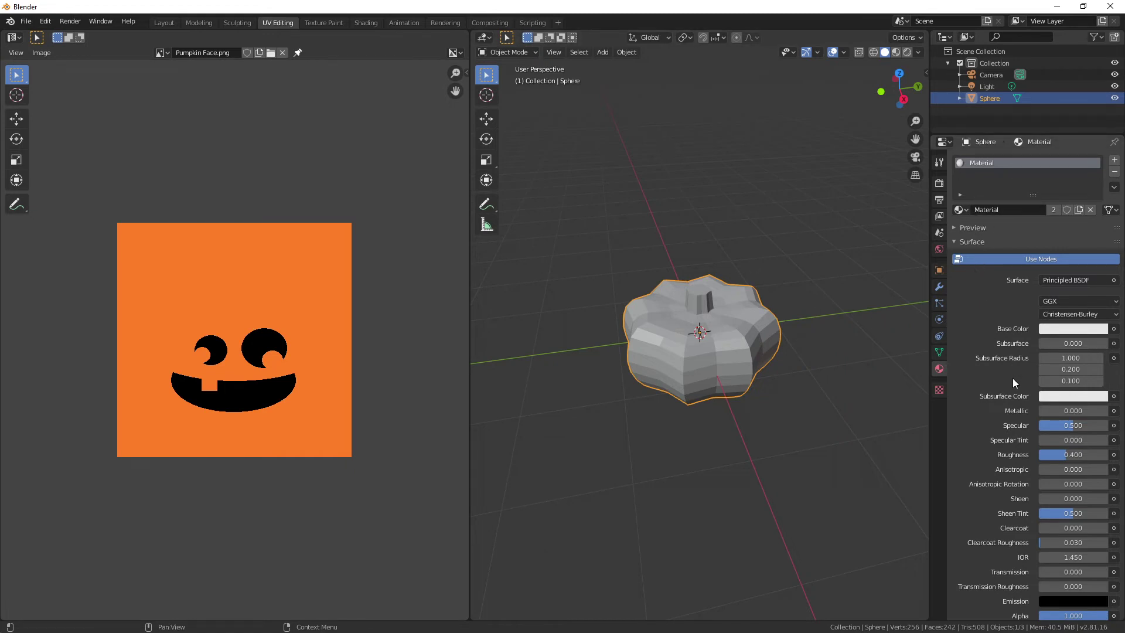
pyautogui.scroll(-6, 1017, 390)
pyautogui.scroll(6, 1018, 397)
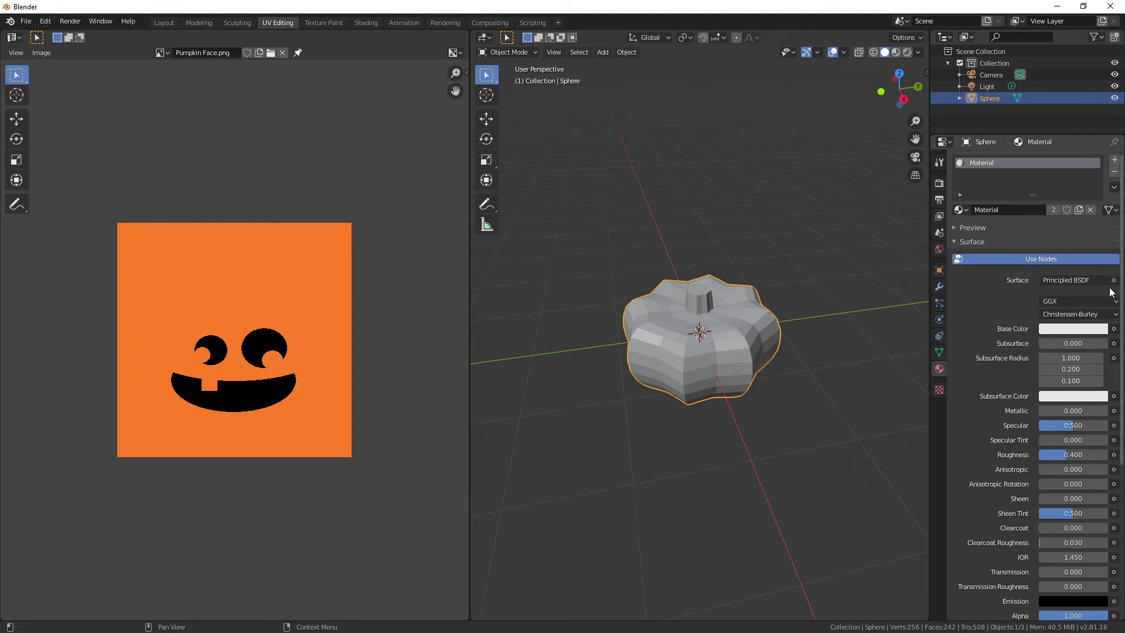
# Set the material's Base Color to an Image Texture that uses Pumpkin Face.png.
pyautogui.click(1113, 329)
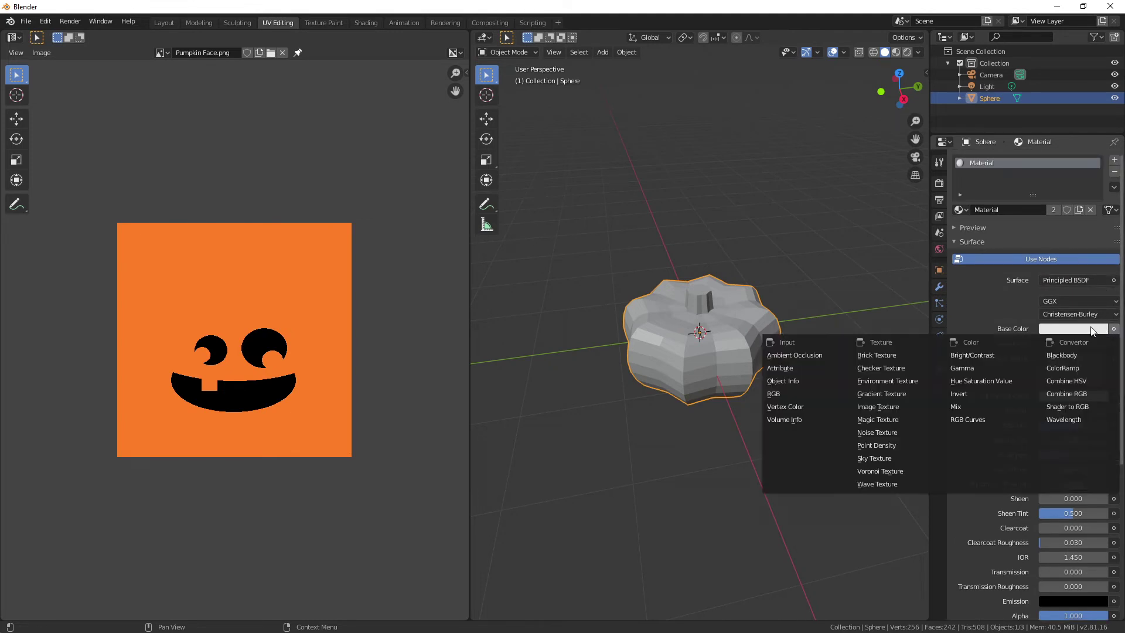
pyautogui.click(1113, 330)
pyautogui.click(1113, 330)
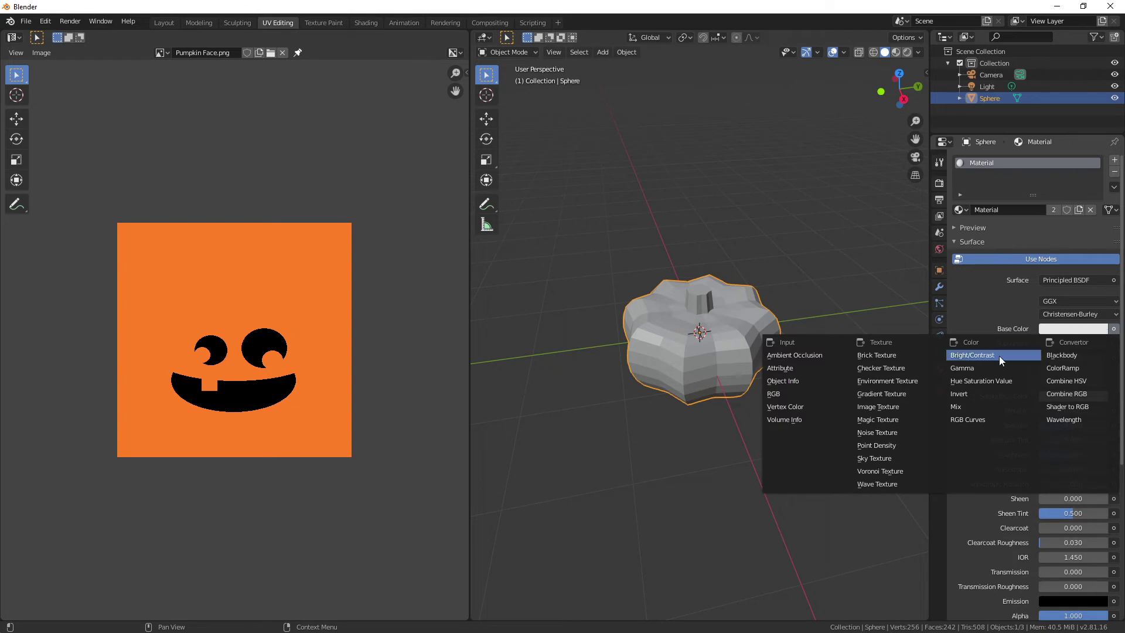
pyautogui.click(890, 407)
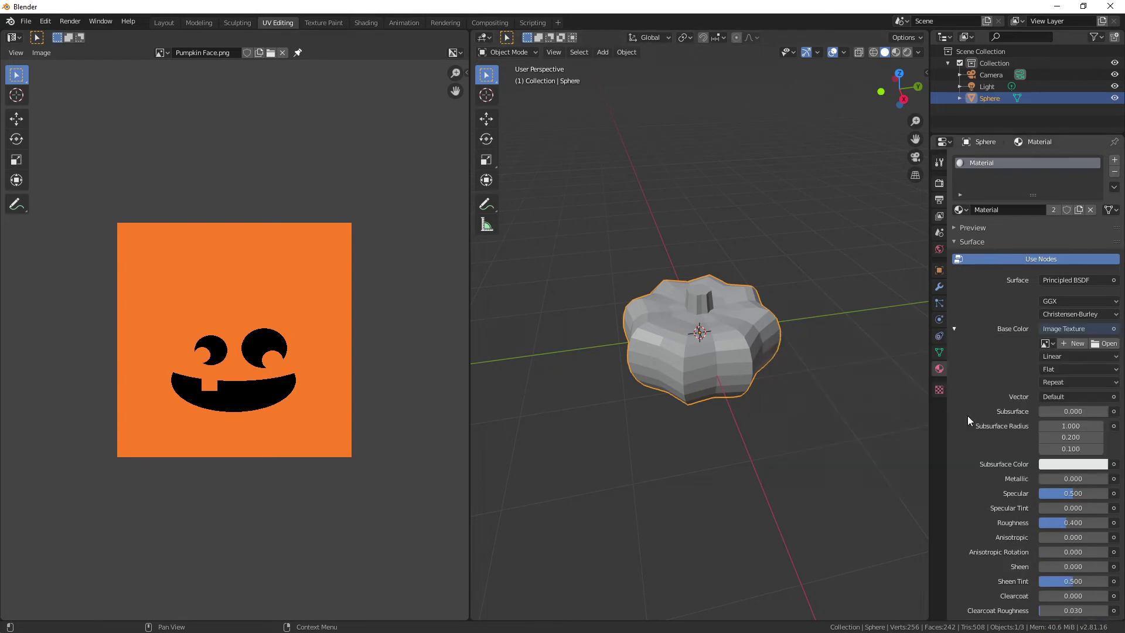
pyautogui.click(1047, 343)
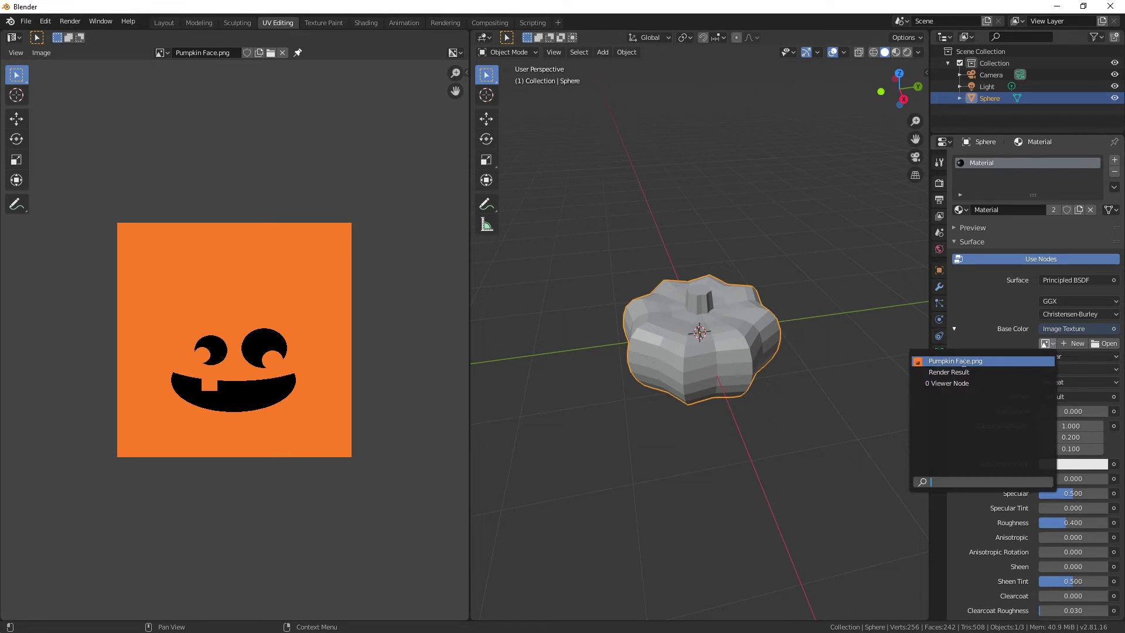
pyautogui.click(963, 361)
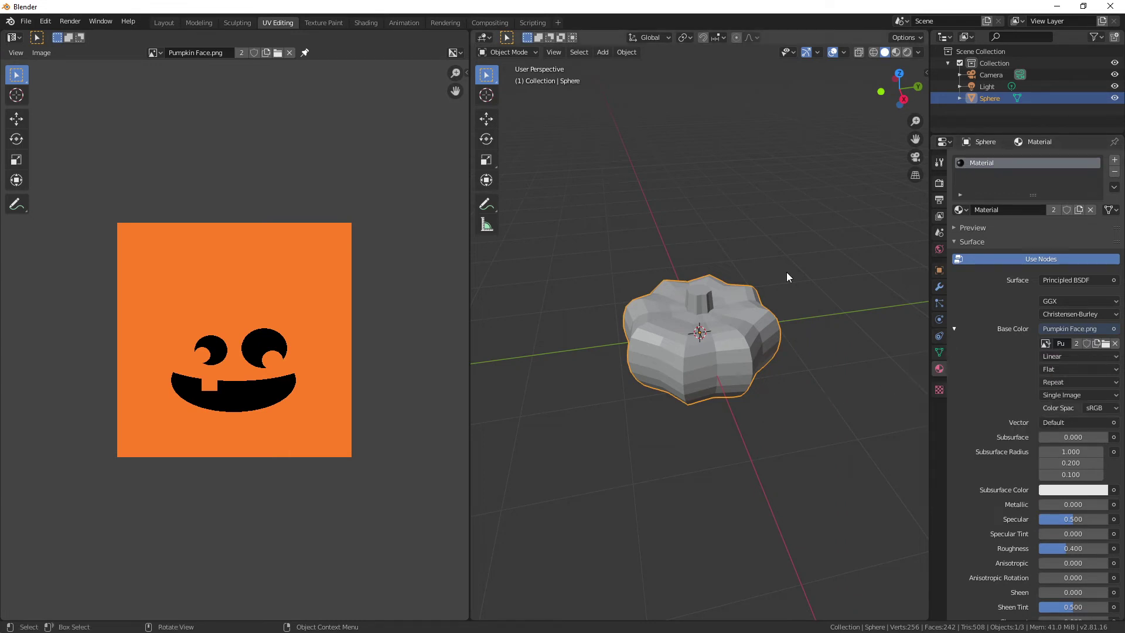
# Display the pumpkin in Material Preview from the front orthographic view and enter Edit Mode.
pyautogui.click(896, 52)
pyautogui.moveTo(774, 340)
pyautogui.mouseDown(button='middle')
pyautogui.moveTo(713, 277)
pyautogui.moveTo(754, 274)
pyautogui.mouseUp(button='middle')
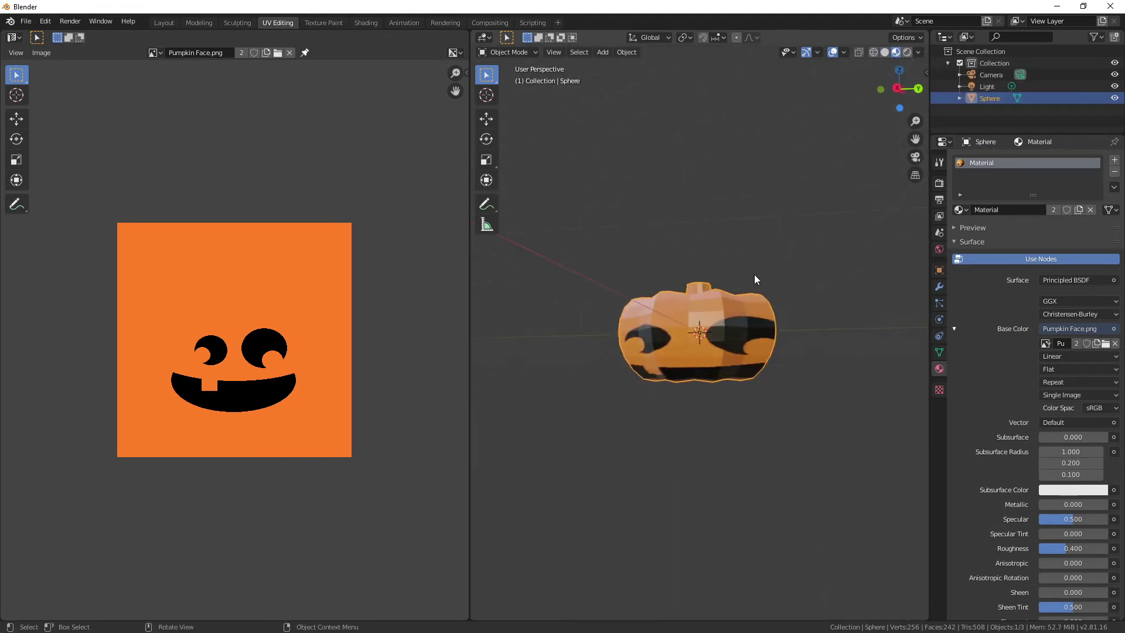
pyautogui.press('KP_1')
pyautogui.press('KP_3')
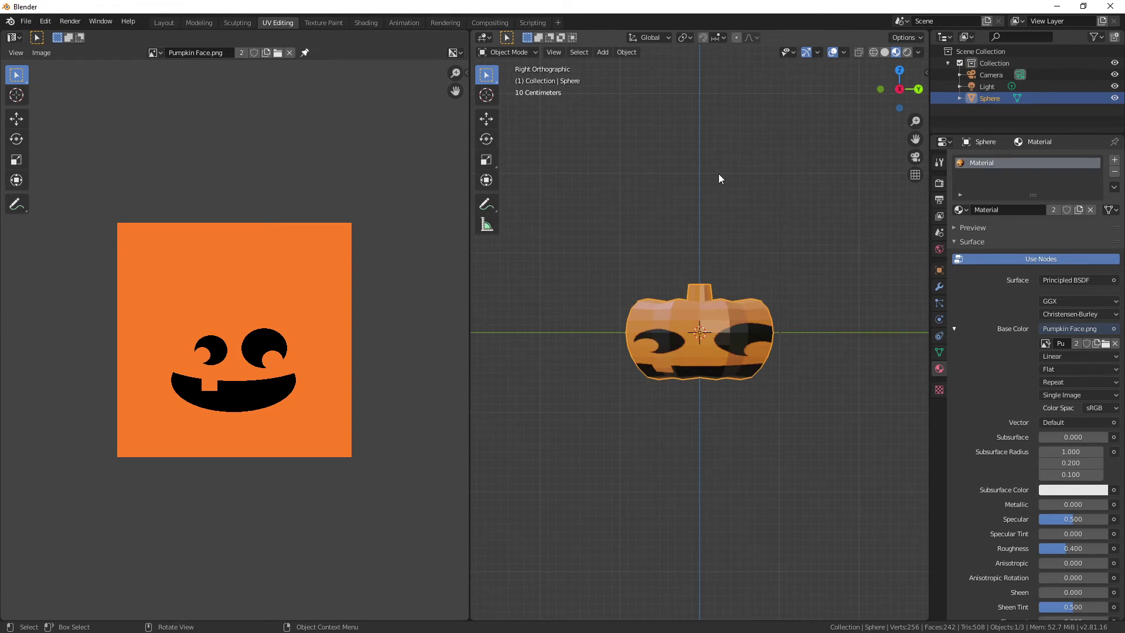
pyautogui.press('KP_1')
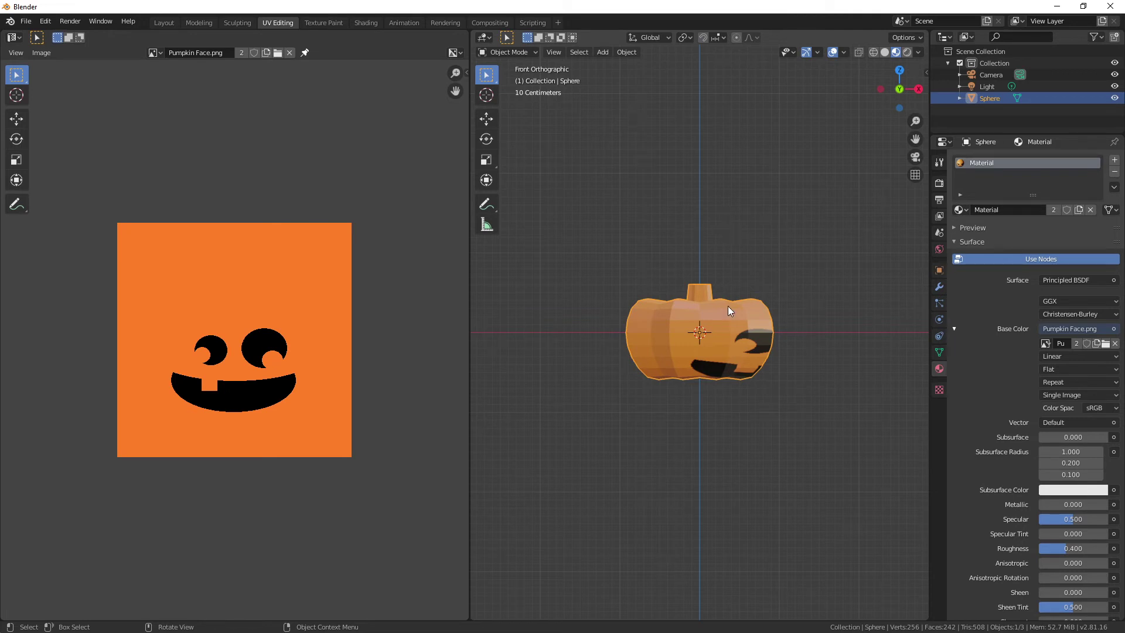
pyautogui.press('Tab')
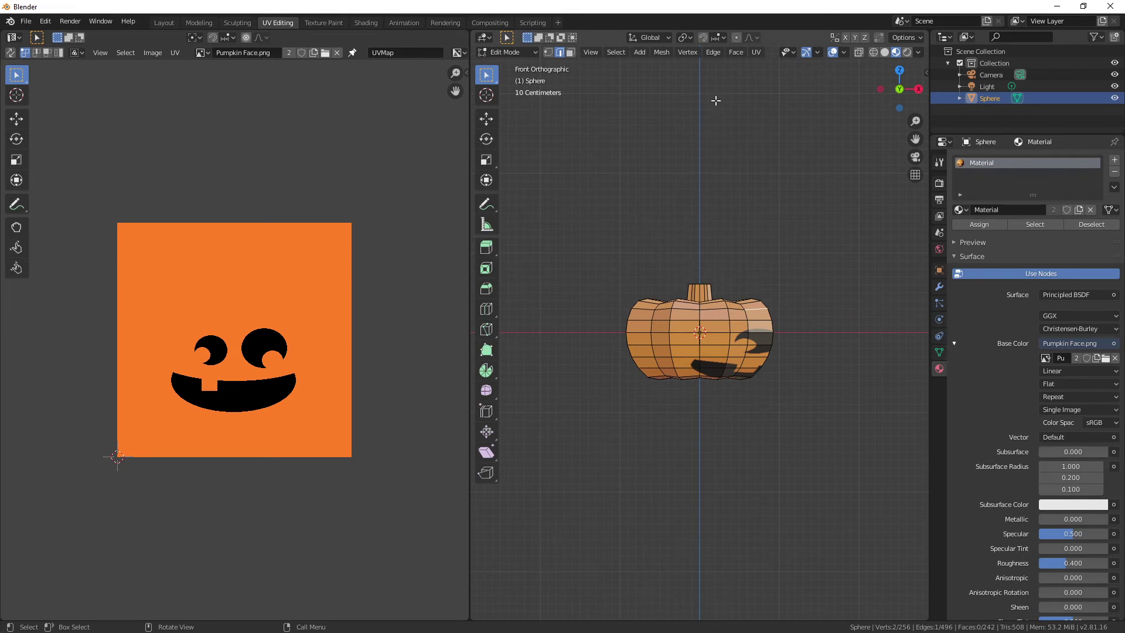
# Try to map the pumpkin's UVs with Project From View from the front.
pyautogui.click(758, 52)
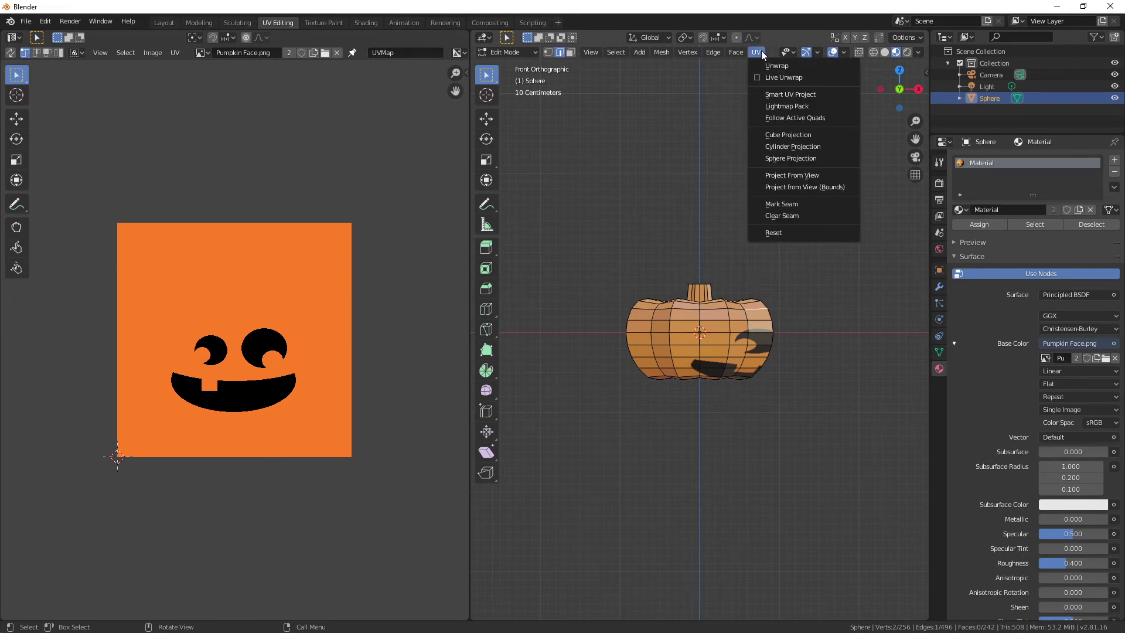
pyautogui.click(807, 174)
pyautogui.press('Tab')
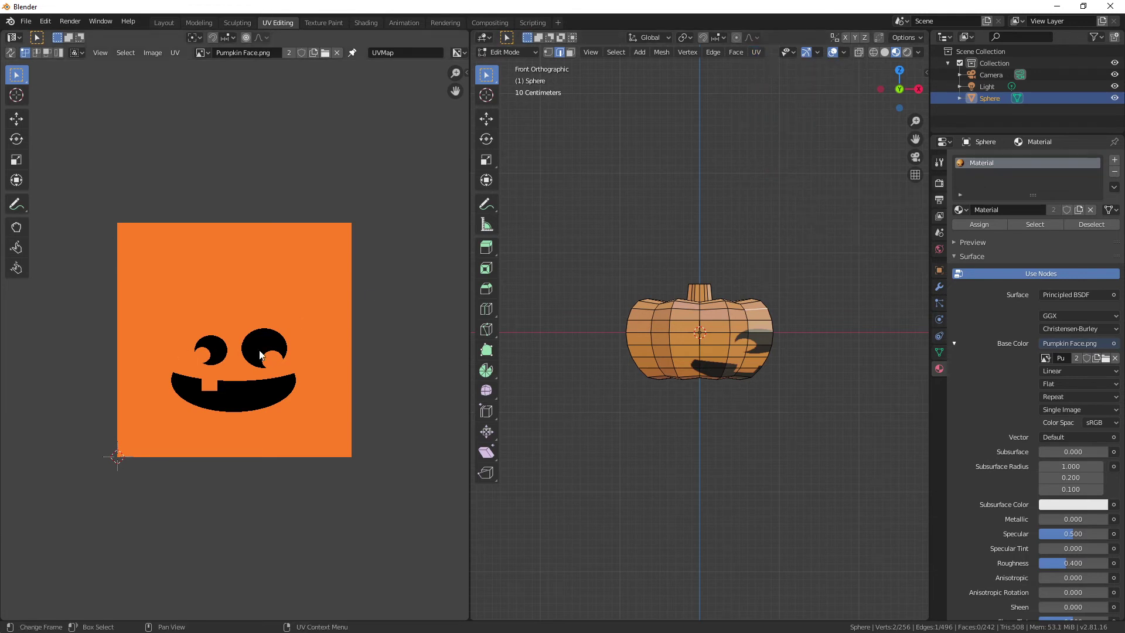
pyautogui.press('Tab')
# Select all visible vertices on the pumpkin's front side in vertex select mode from the front view.
pyautogui.moveTo(607, 208); pyautogui.dragTo(853, 460)
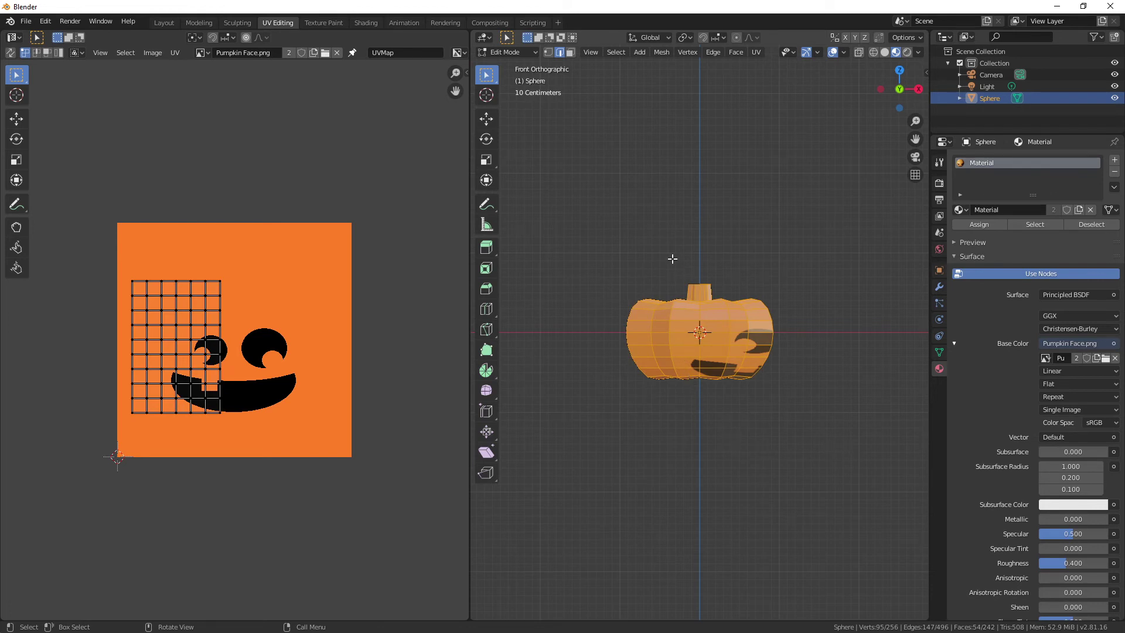
pyautogui.click(715, 116)
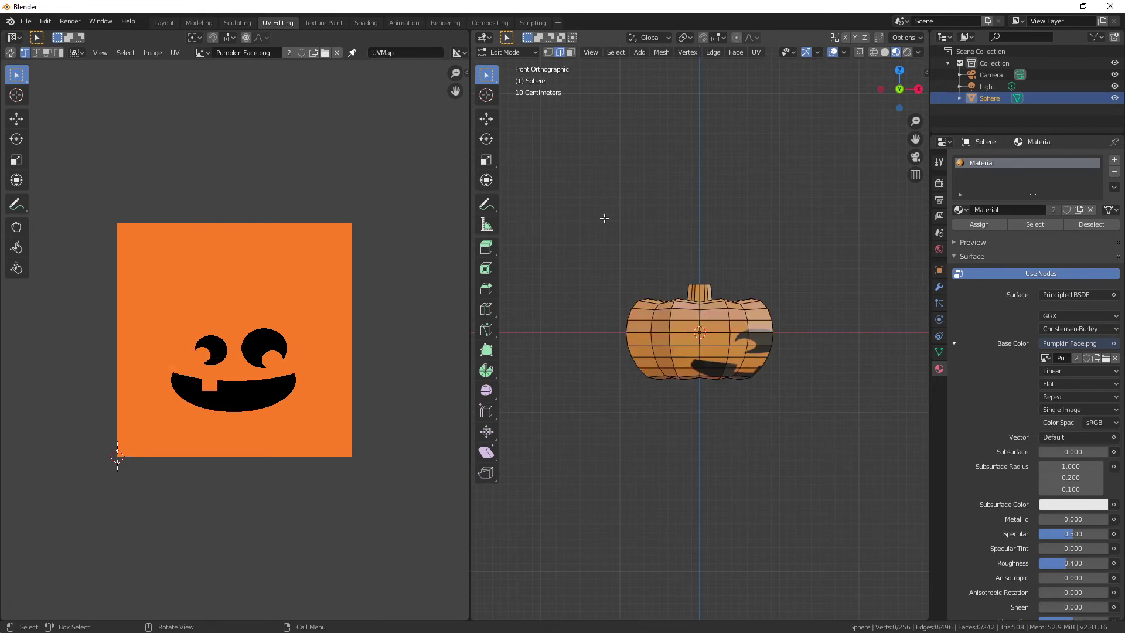
pyautogui.press('1')
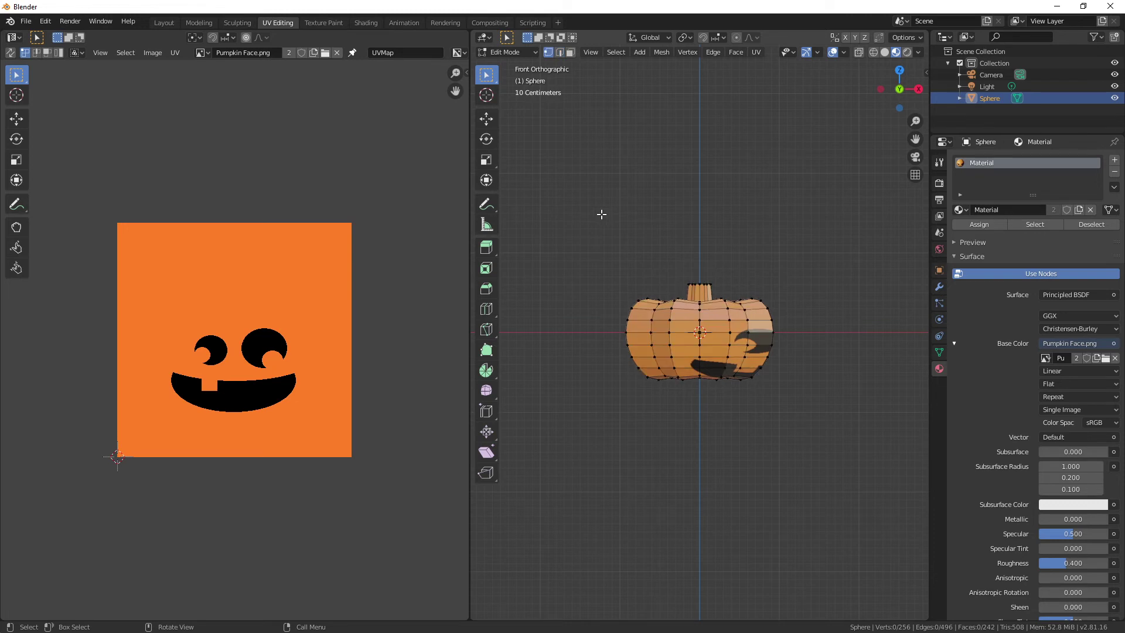
pyautogui.moveTo(590, 203); pyautogui.dragTo(817, 447)
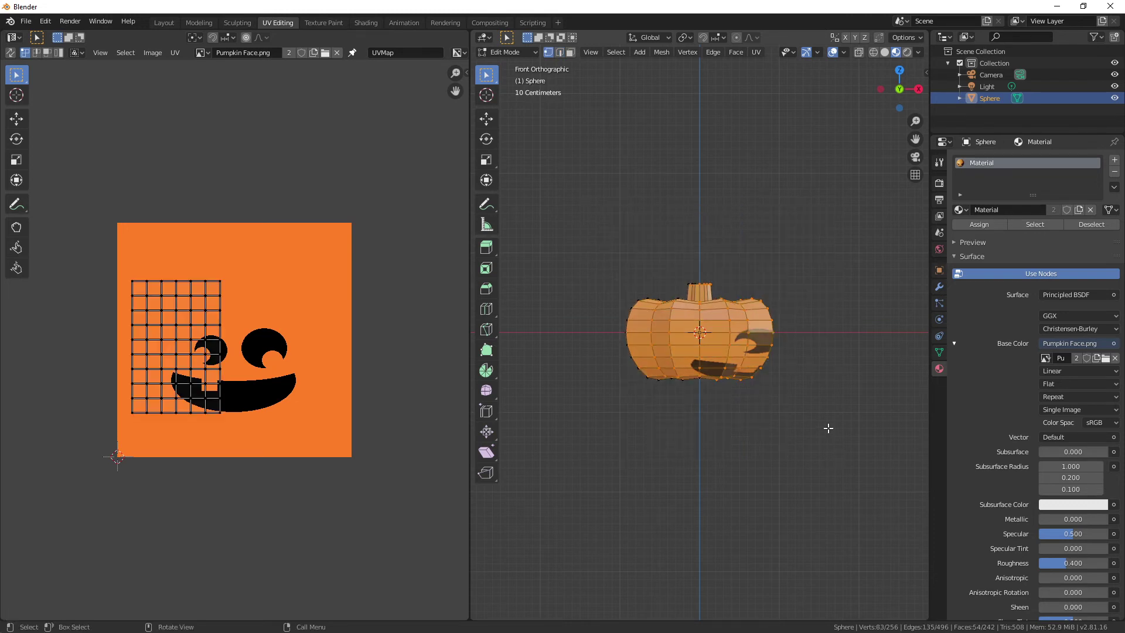
# Select the entire pumpkin mesh, front and back, in wireframe shading and unwrap it with Project From View from the front.
pyautogui.press('z')
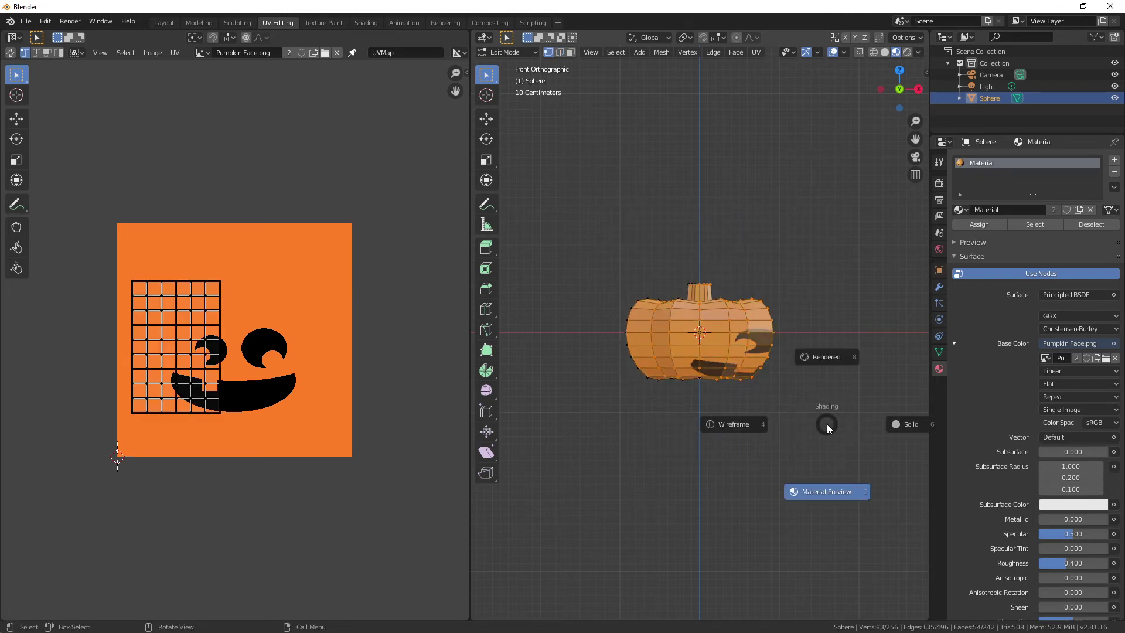
pyautogui.press('Escape')
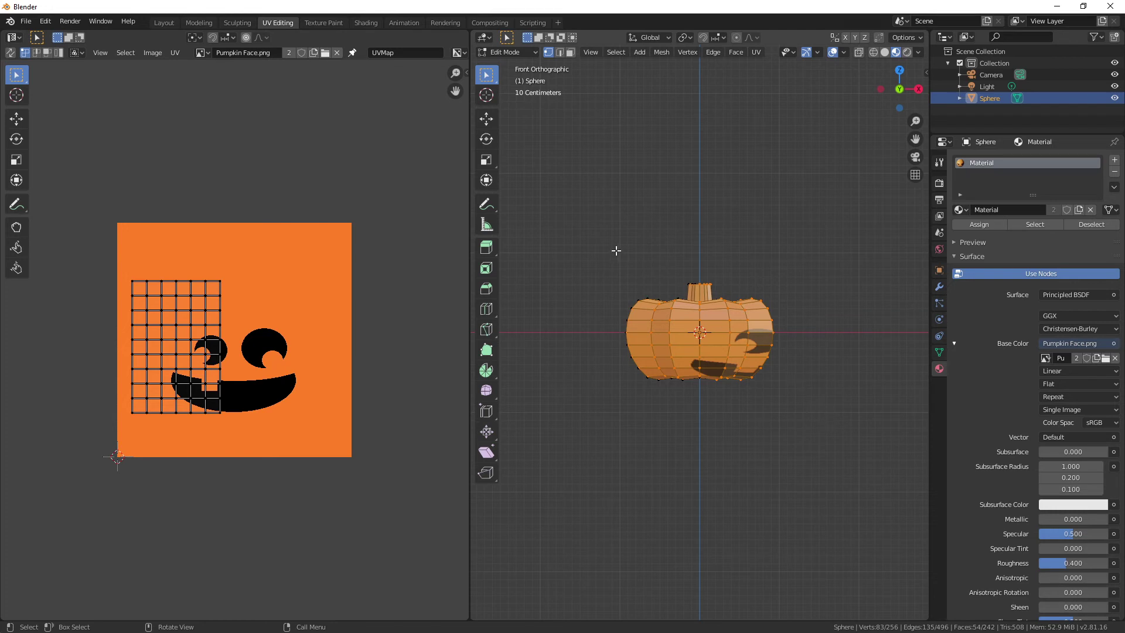
pyautogui.press('z')
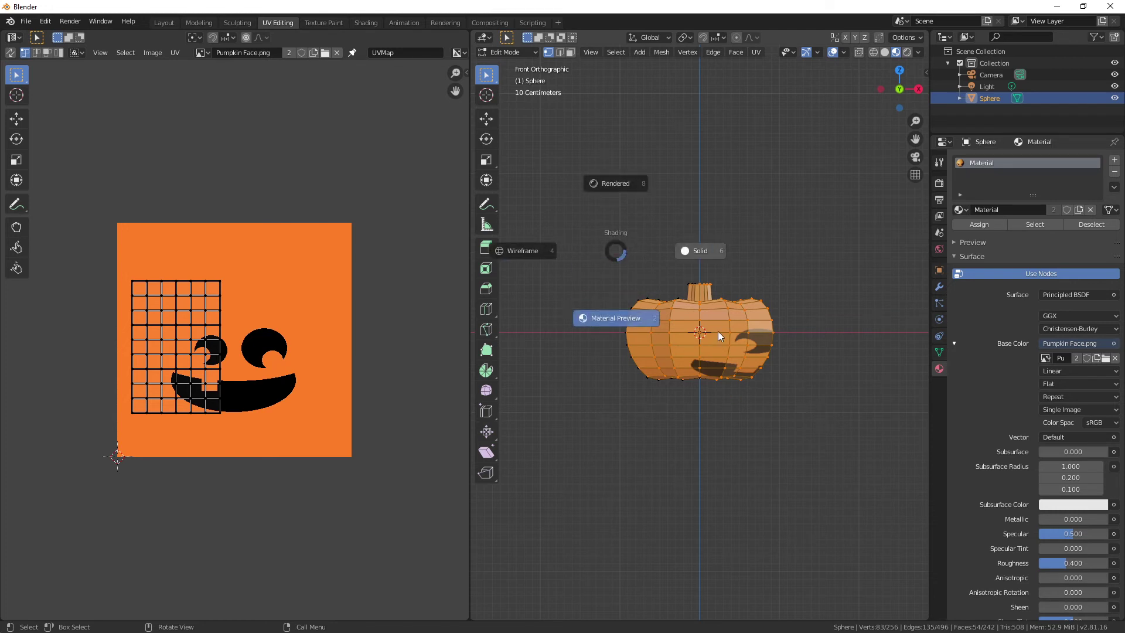
pyautogui.click(524, 250)
pyautogui.press('b')
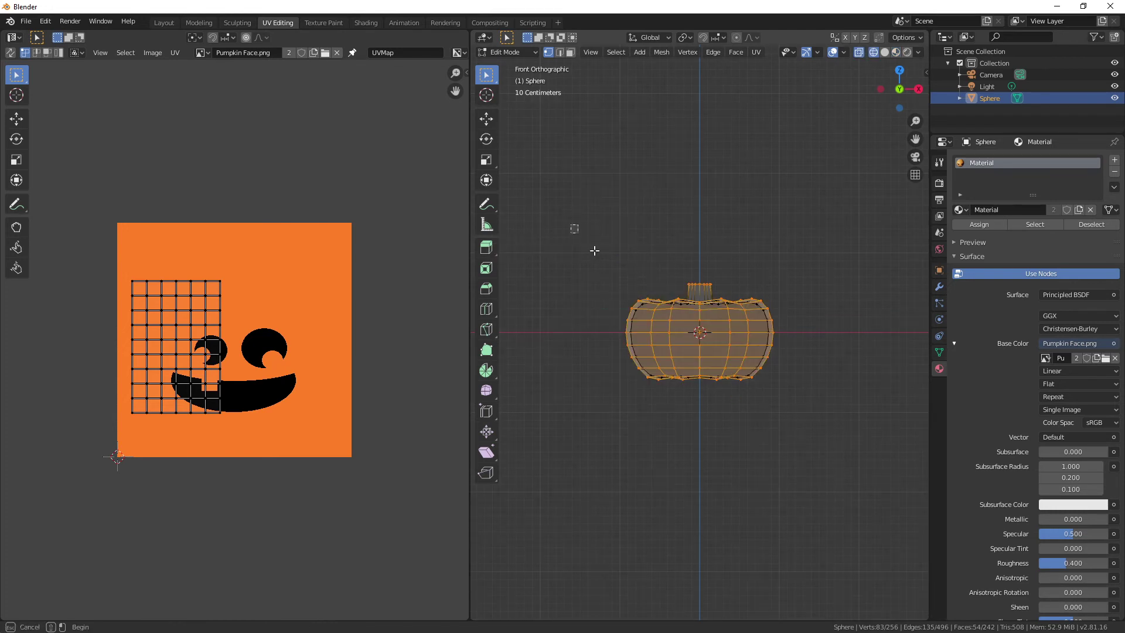
pyautogui.moveTo(570, 224); pyautogui.dragTo(853, 455)
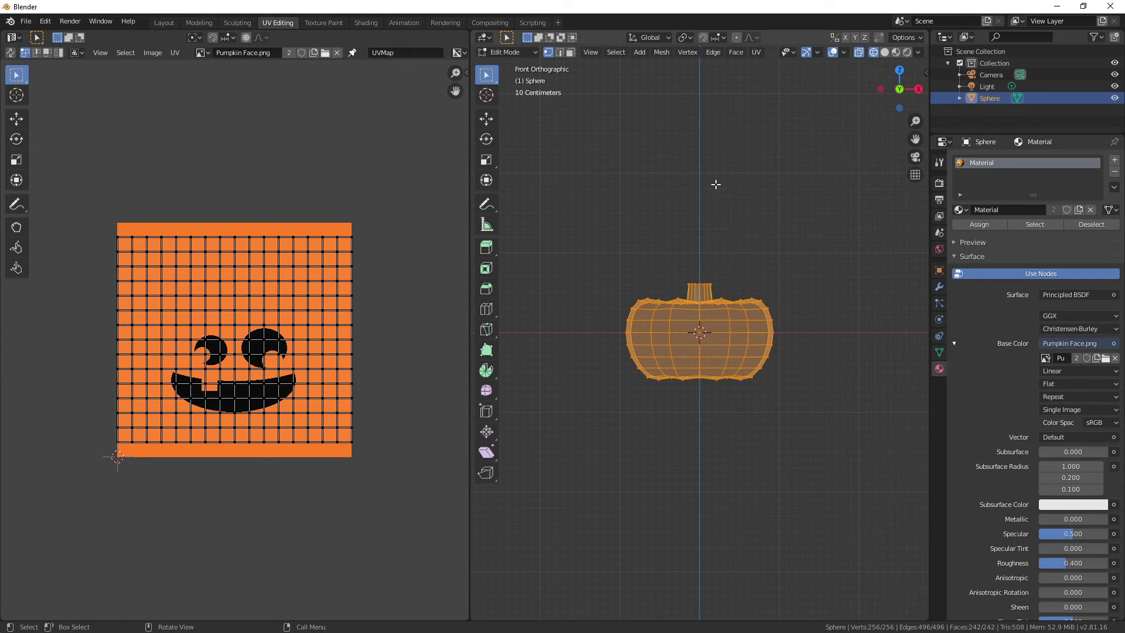
pyautogui.click(756, 52)
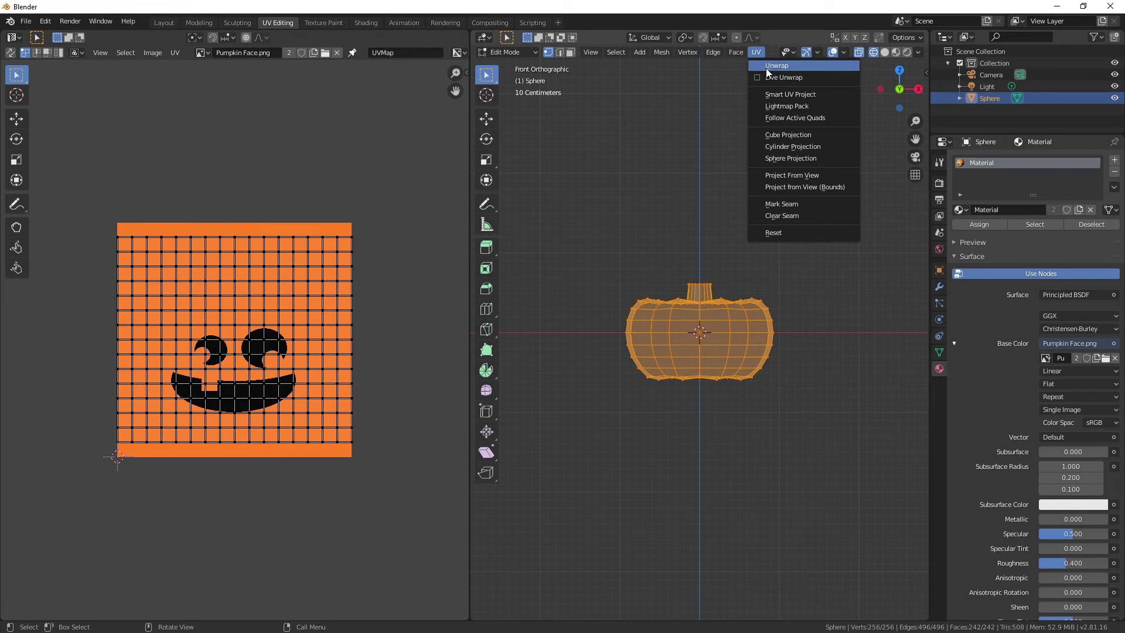
pyautogui.click(808, 175)
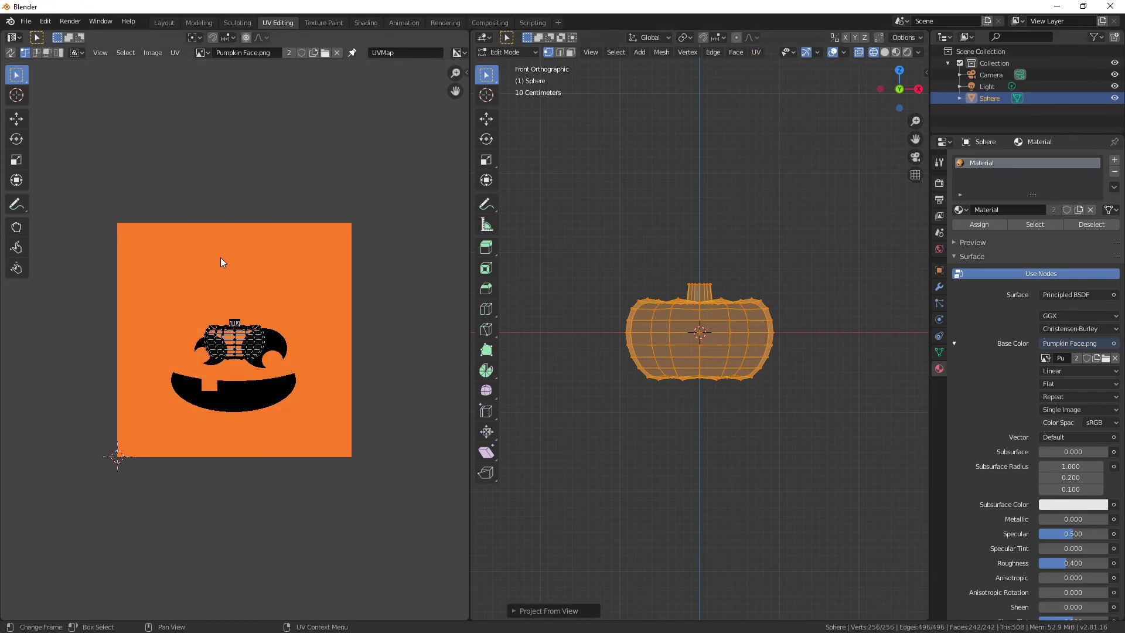
# Scale up all the projected UVs and move them so the pumpkin outline surrounds the face on the image.
pyautogui.moveTo(134, 273); pyautogui.dragTo(331, 371)
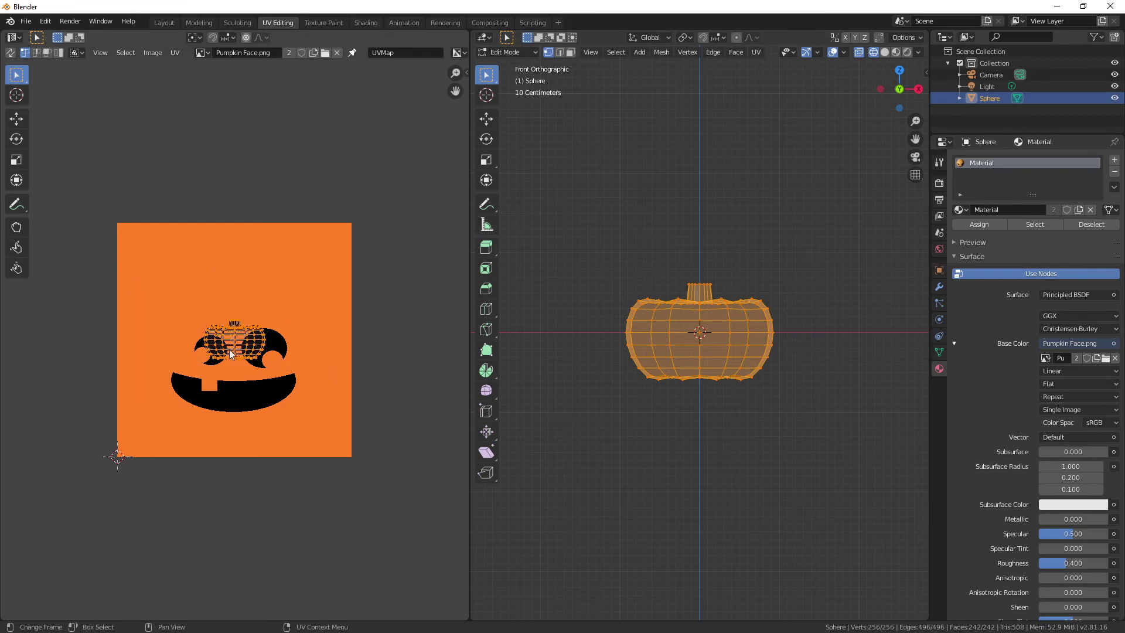
pyautogui.press('s')
pyautogui.click(282, 349)
pyautogui.press('g')
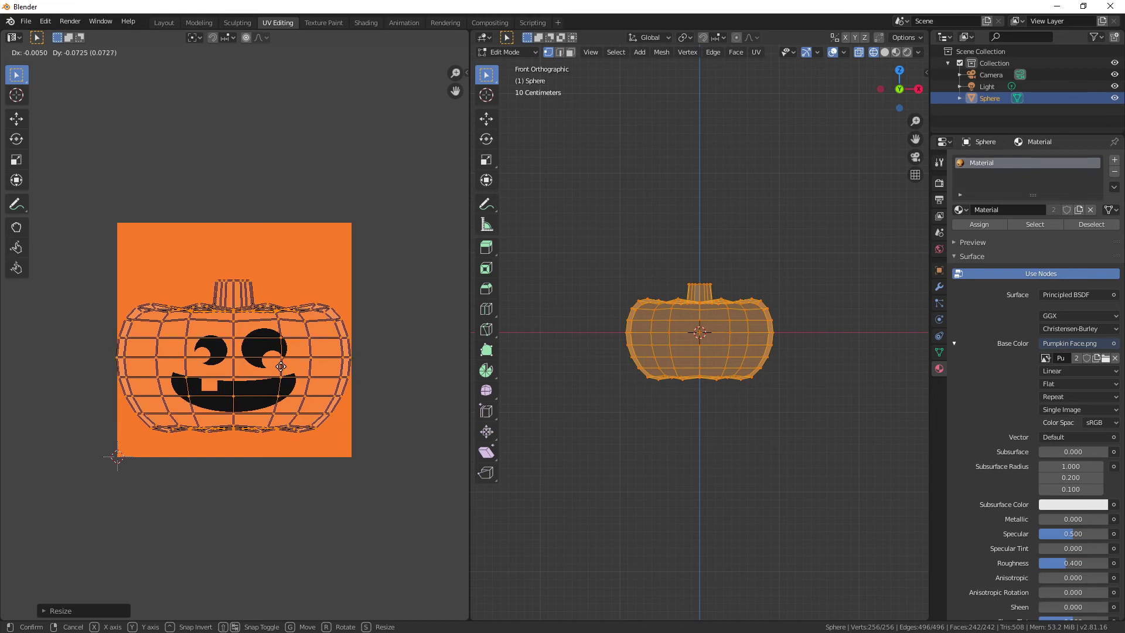
pyautogui.click(283, 369)
# Deselect the mesh and display the pumpkin in Material Preview shading from an angled perspective view.
pyautogui.hotkey('alt', 'a')
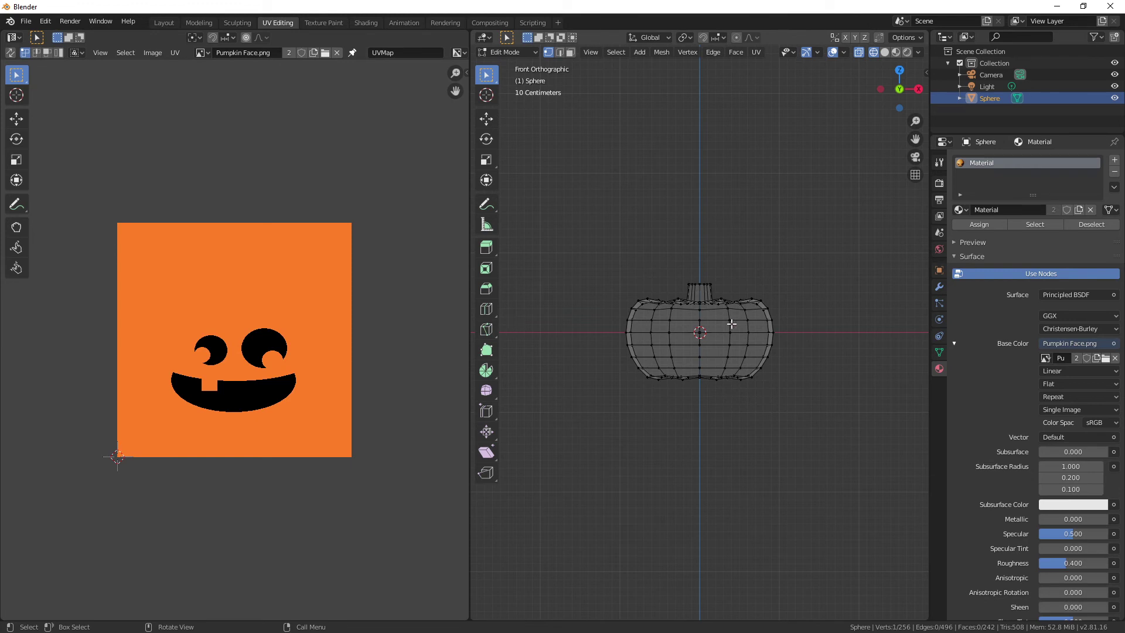
pyautogui.press('z')
pyautogui.click(859, 285)
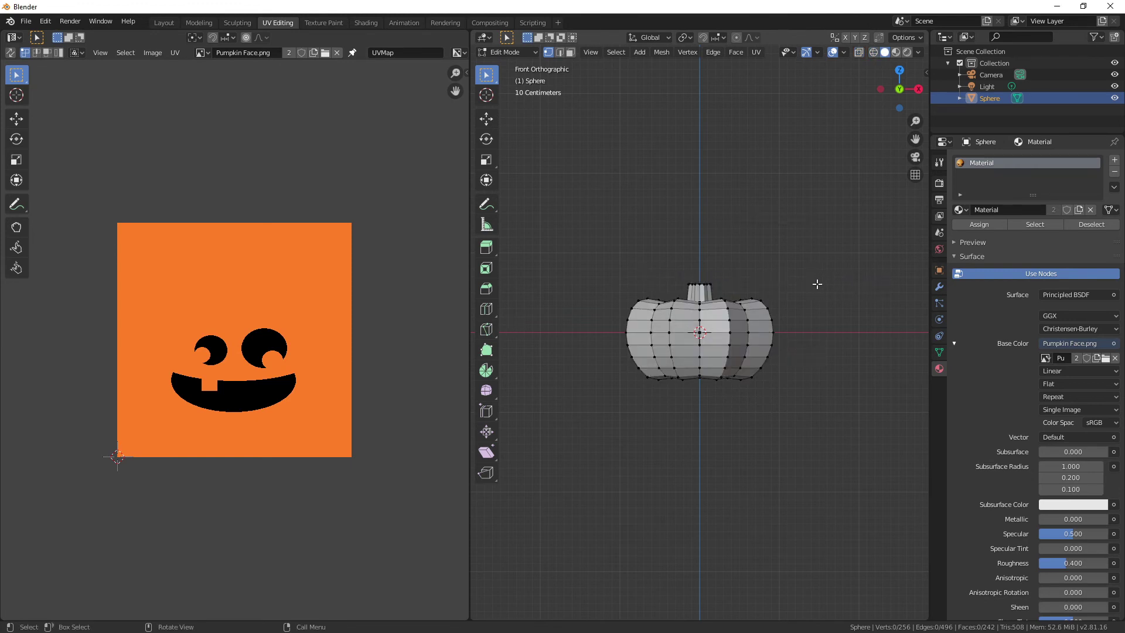
pyautogui.hotkey('shift', 'z')
pyautogui.press('z')
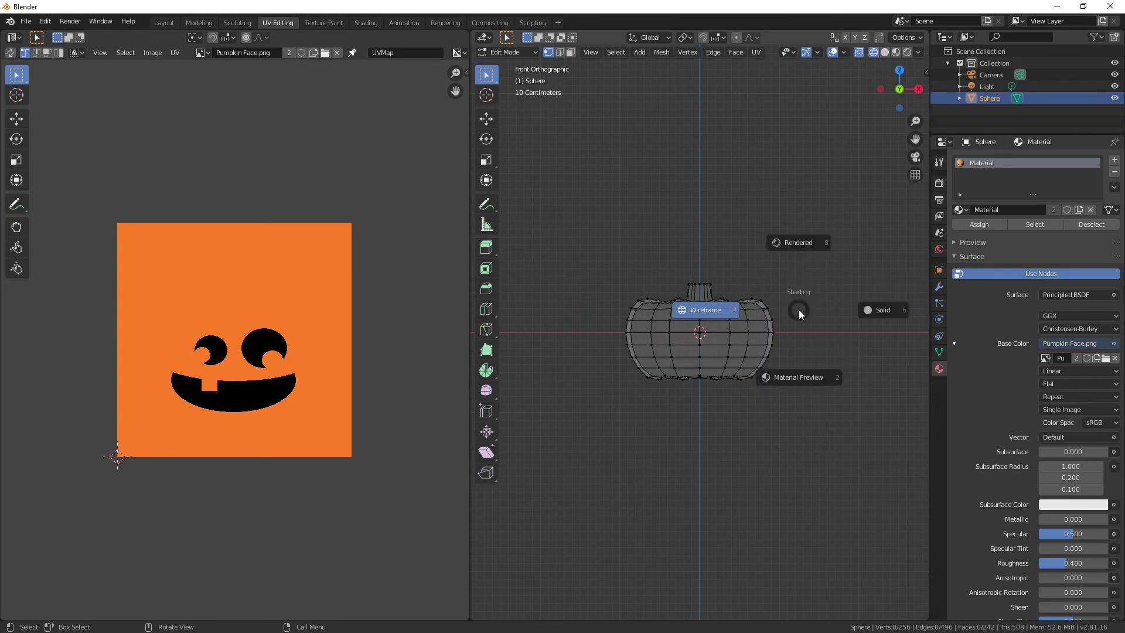
pyautogui.click(808, 378)
pyautogui.moveTo(823, 345); pyautogui.dragTo(786, 344, button='middle')
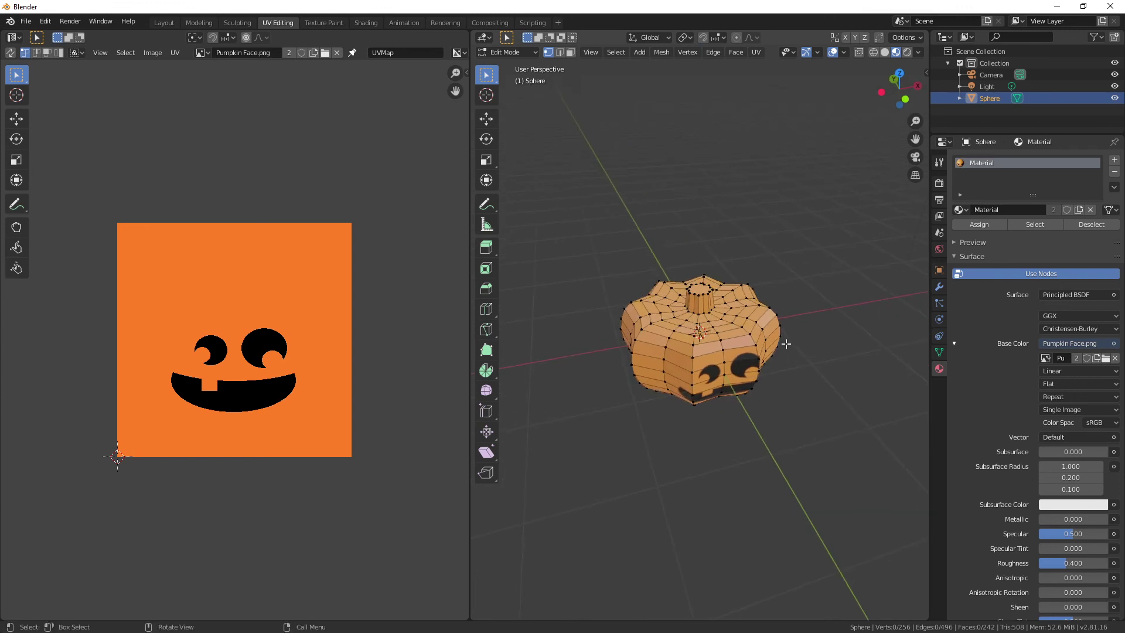
# In face select mode, select the stem's top face and grow the selection once over the stem's sides.
pyautogui.press('2')
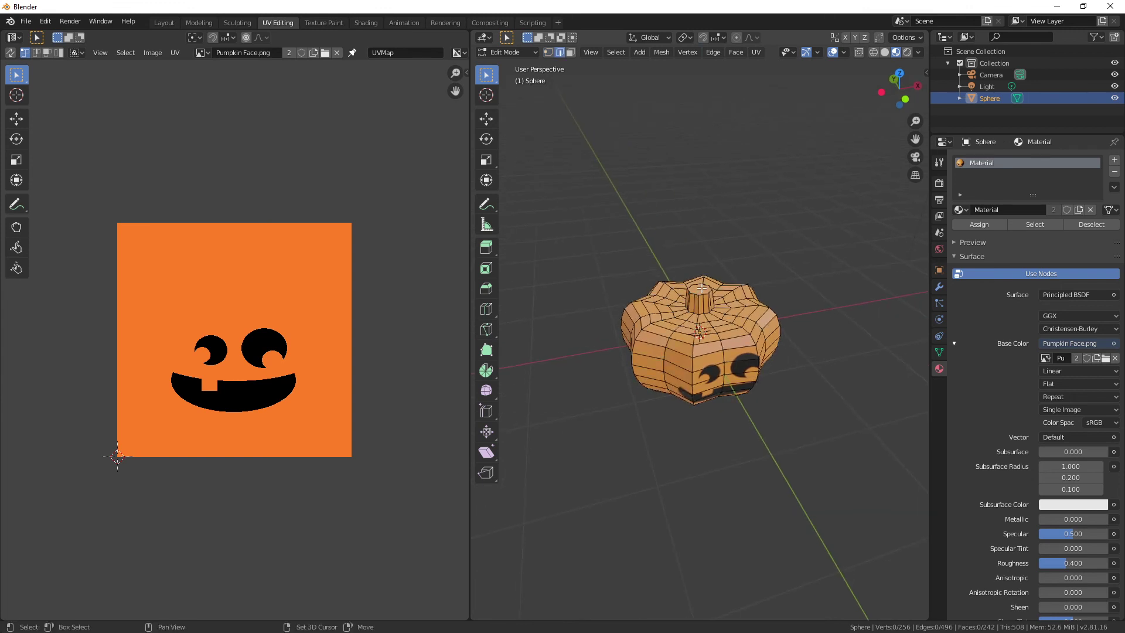
pyautogui.click(709, 290)
pyautogui.press('3')
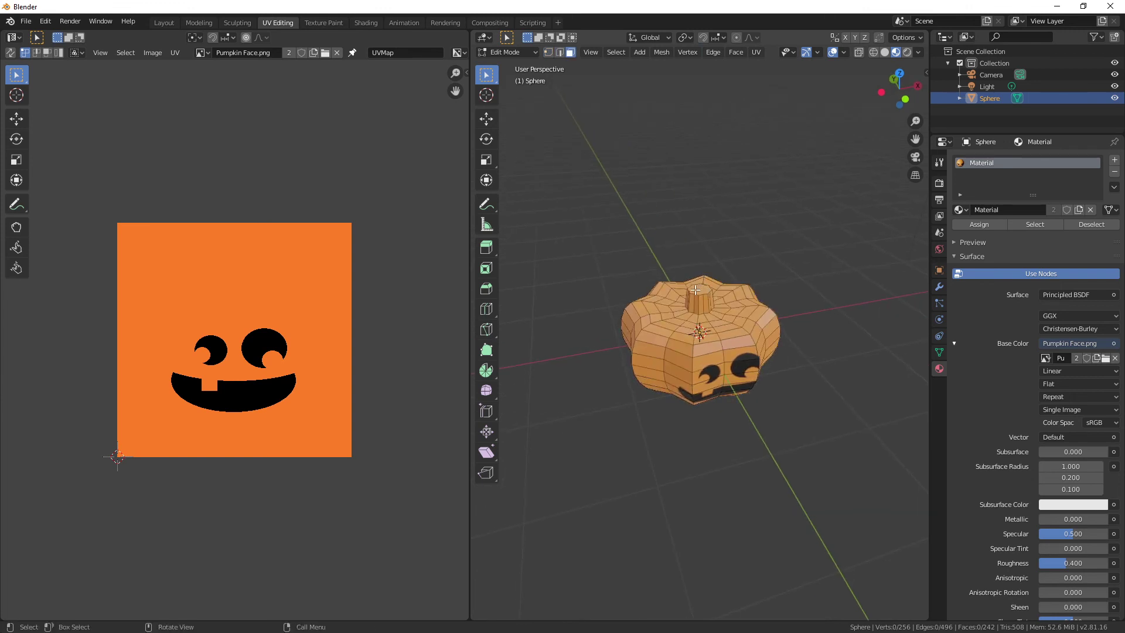
pyautogui.moveTo(727, 282); pyautogui.dragTo(717, 304, button='middle')
pyautogui.click(699, 295)
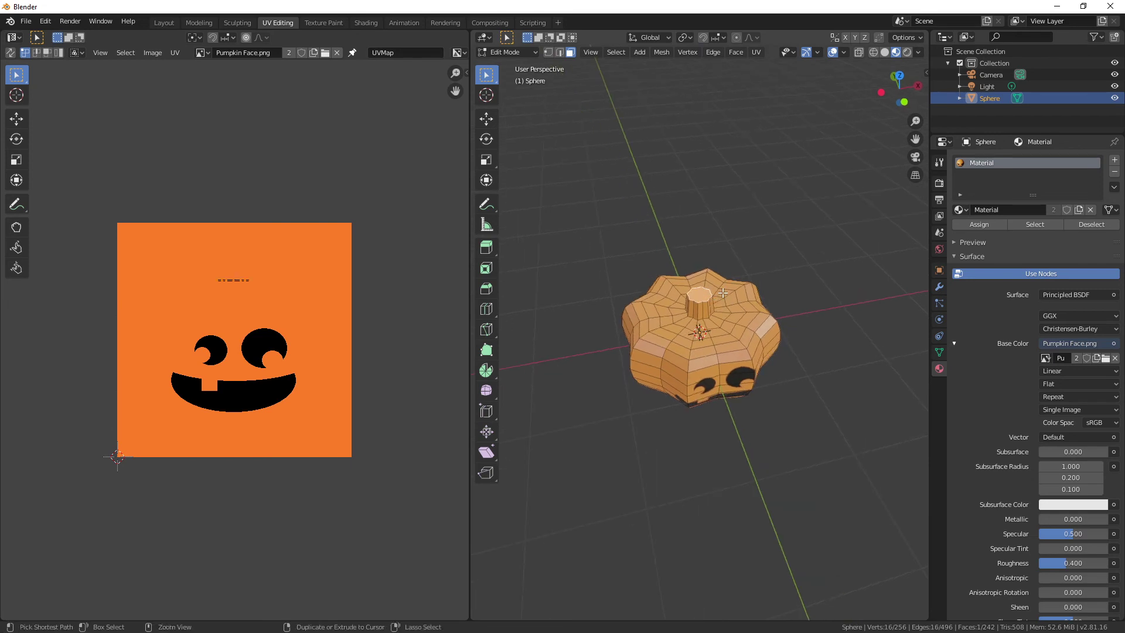
pyautogui.press('ctrl+KP_Add')
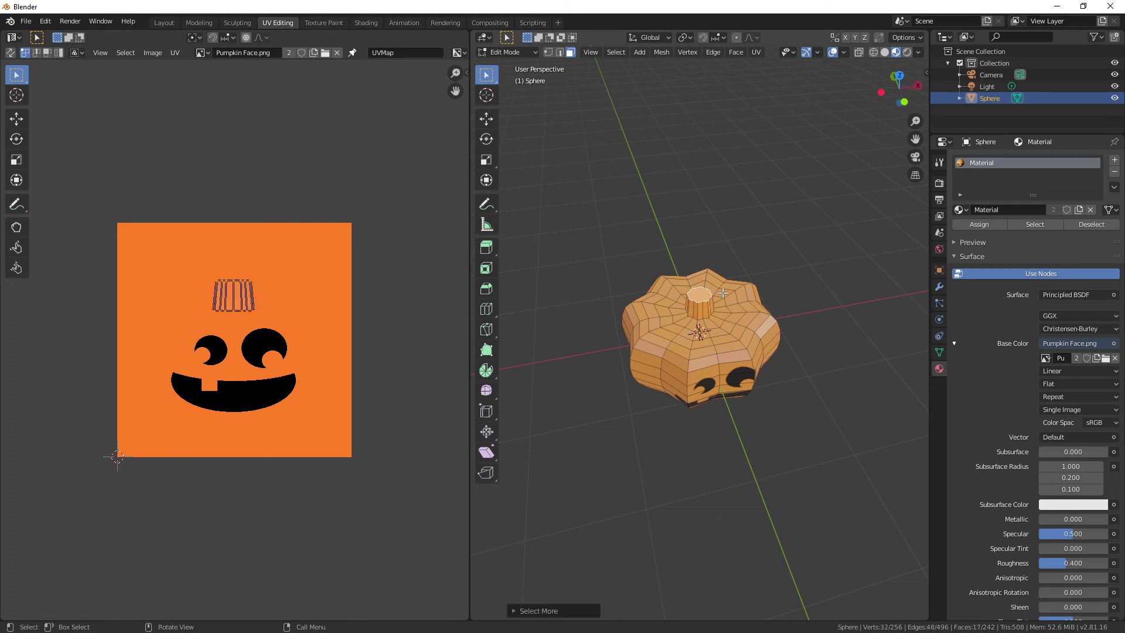
# Select the stem's top face alone and try selecting single faces around the pumpkin's upper body.
pyautogui.moveTo(690, 274); pyautogui.dragTo(791, 274, button='middle')
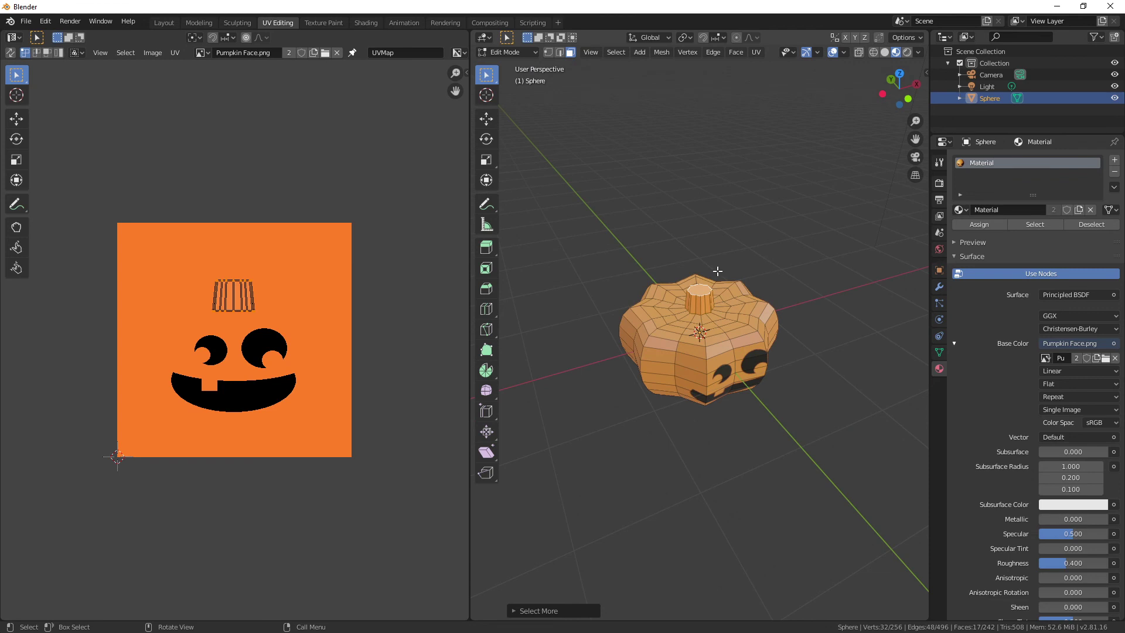
pyautogui.click(700, 285)
pyautogui.moveTo(759, 262); pyautogui.dragTo(750, 278, button='middle')
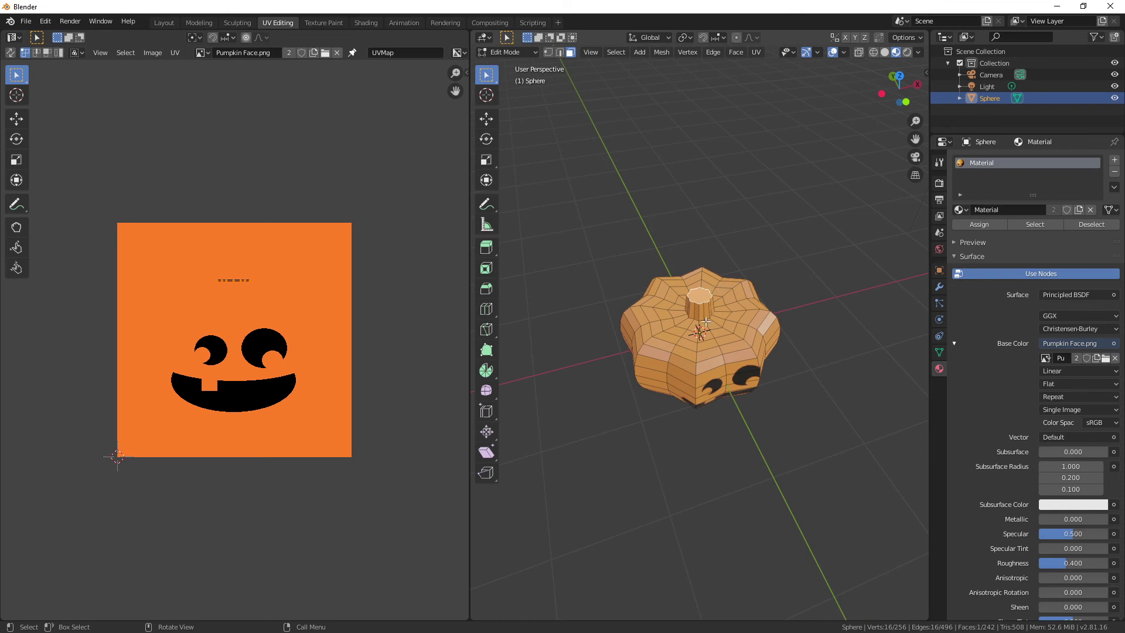
pyautogui.click(744, 318)
pyautogui.click(710, 355)
pyautogui.click(672, 328)
pyautogui.click(765, 322)
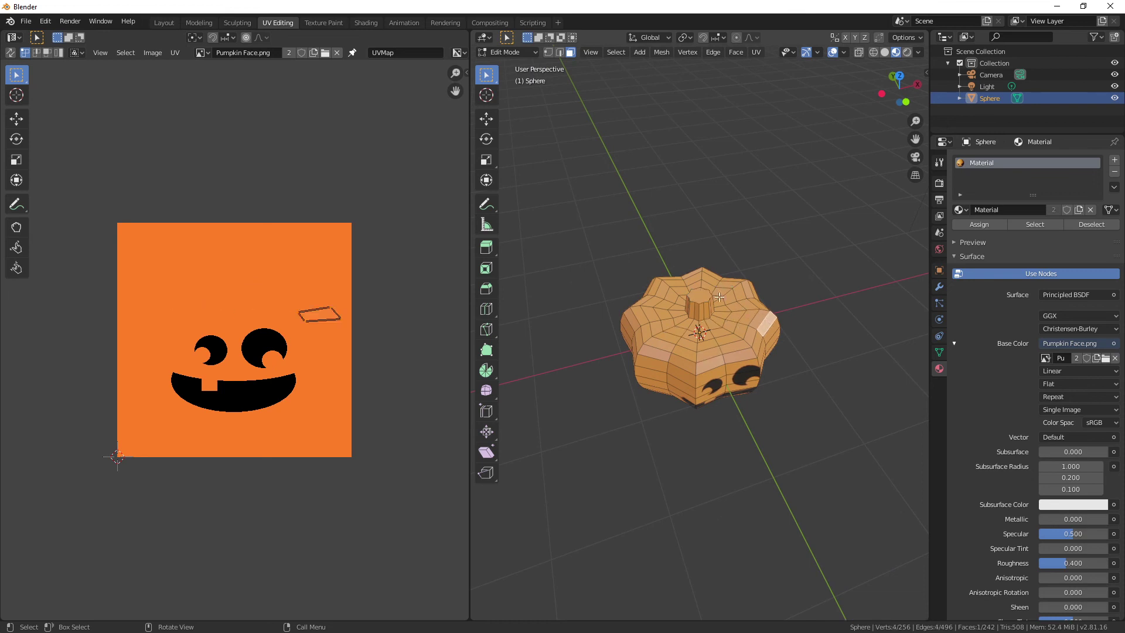
# Reselect the stem's top face and expand the selection by one ring to cover the whole stem.
pyautogui.click(699, 293)
pyautogui.moveTo(699, 292); pyautogui.dragTo(736, 260, button='middle')
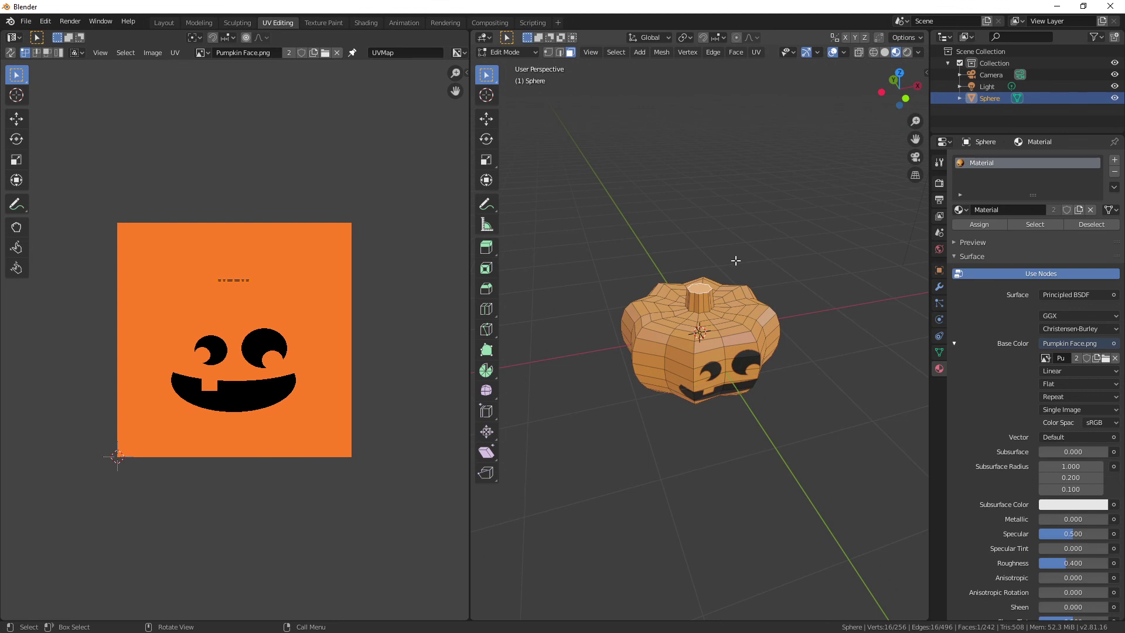
pyautogui.press('ctrl+KP_Add')
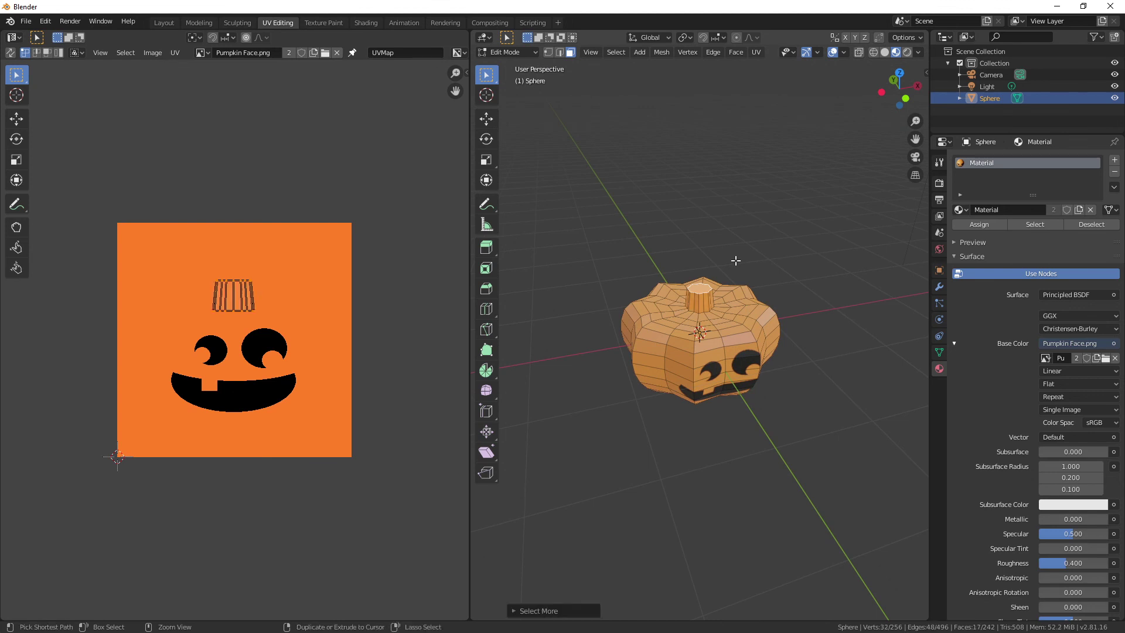
# Grow the stem selection four times onto the pumpkin's top, and shrink it four times back to the stem.
pyautogui.moveTo(759, 252); pyautogui.dragTo(790, 282, button='middle')
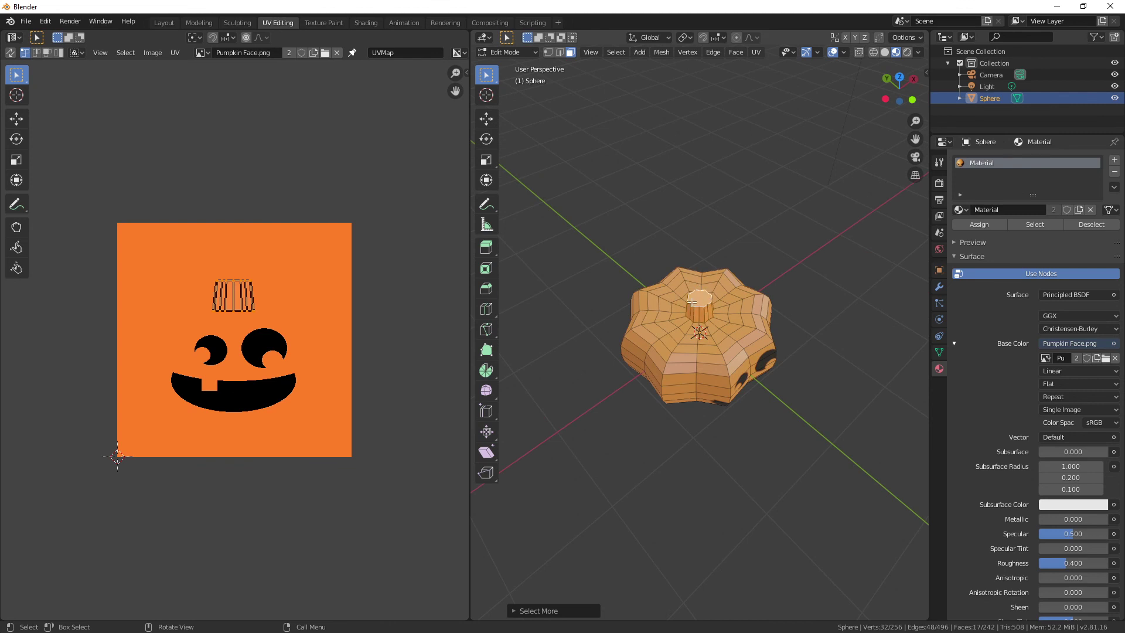
pyautogui.press('ctrl+KP_Add')
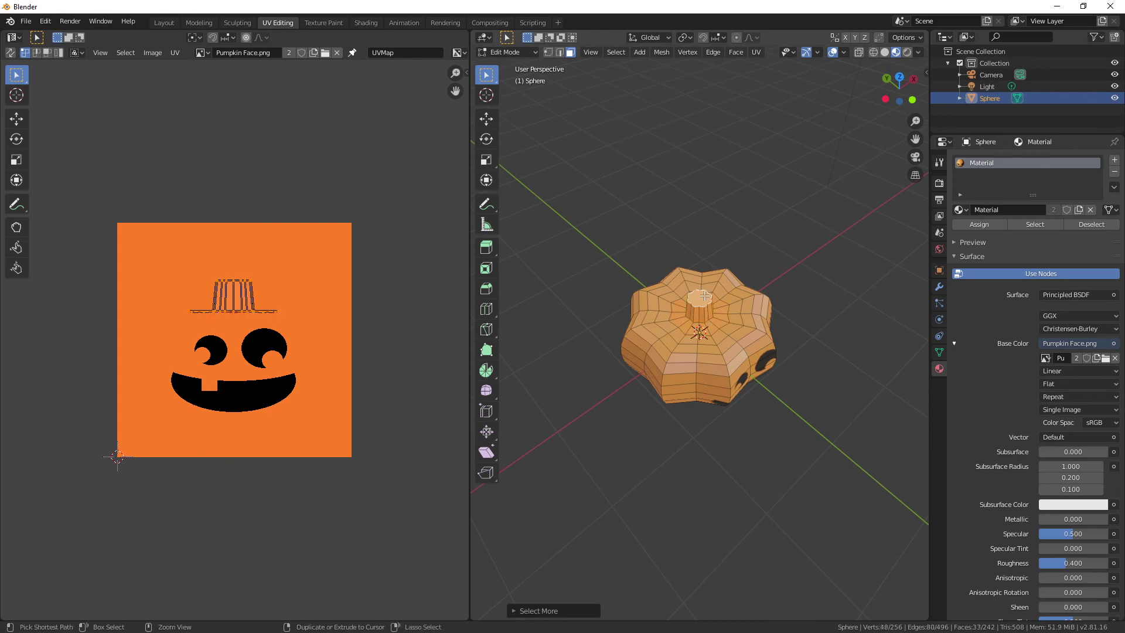
pyautogui.press('ctrl+KP_Add')
pyautogui.press('ctrl+KP_Add')
pyautogui.press('ctrl+KP_Add')
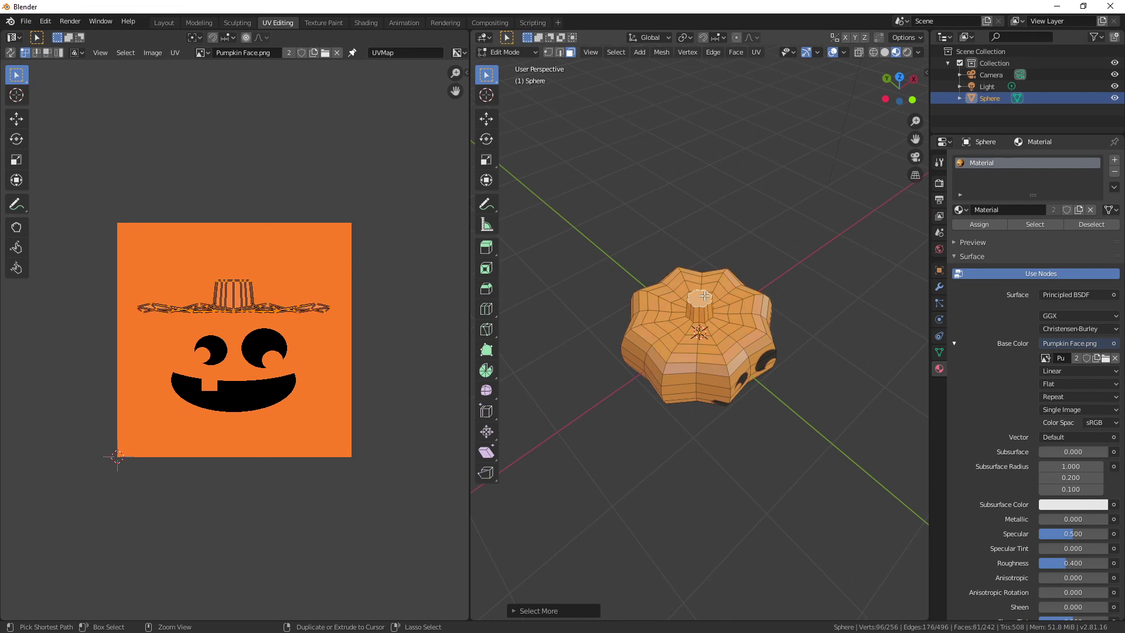
pyautogui.press('ctrl+KP_Subtract')
pyautogui.press('ctrl+KP_Subtract')
pyautogui.press('ctrl+KP_Subtract')
pyautogui.press('ctrl+KP_Subtract')
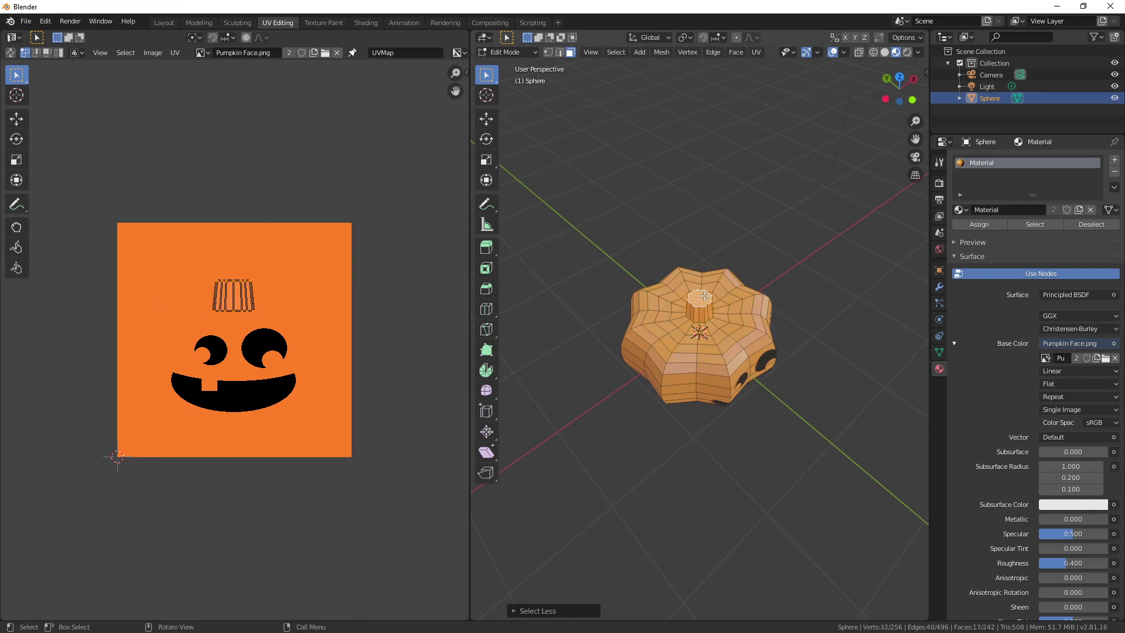
# Scale down the stem's UVs and move them into the black mouth area of the image.
pyautogui.moveTo(696, 208); pyautogui.dragTo(717, 238, button='middle')
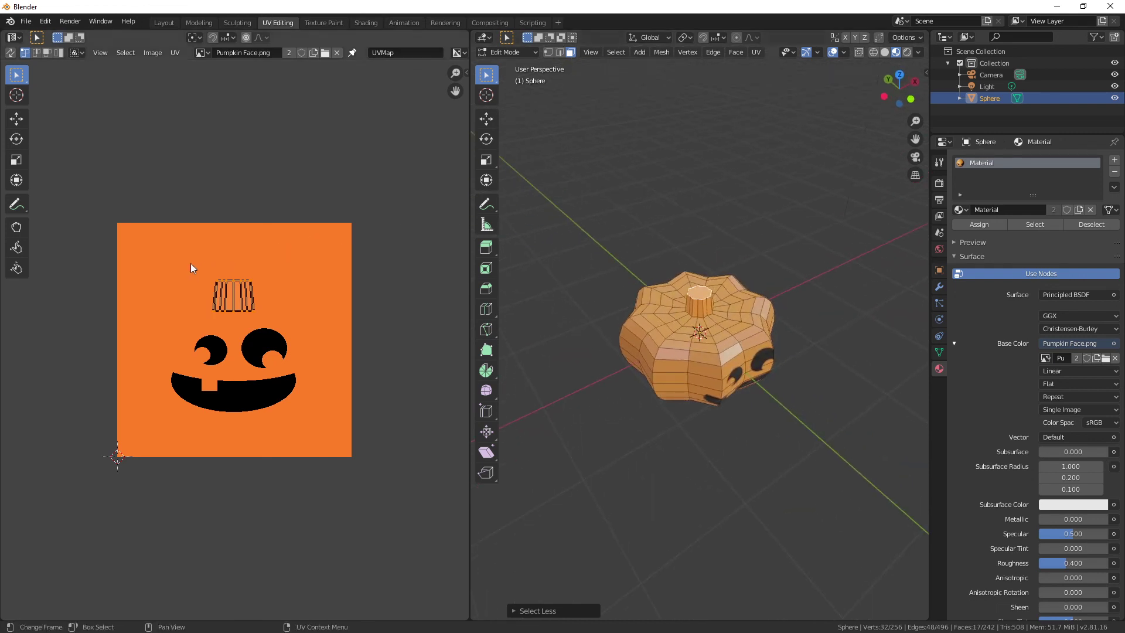
pyautogui.press('s')
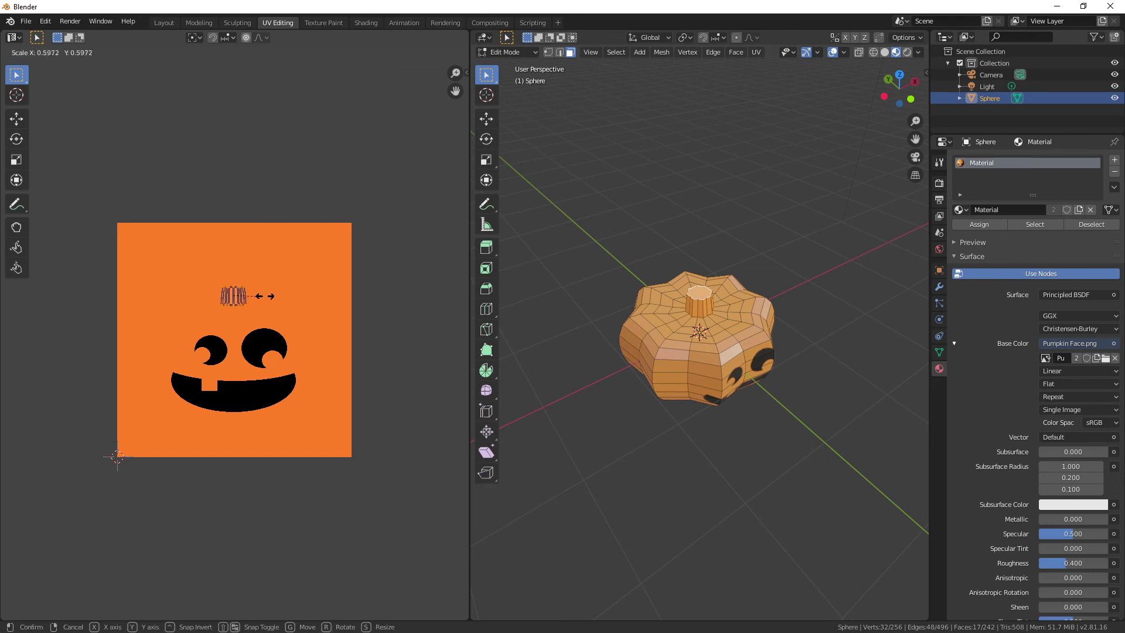
pyautogui.click(265, 296)
pyautogui.press('g')
pyautogui.click(275, 397)
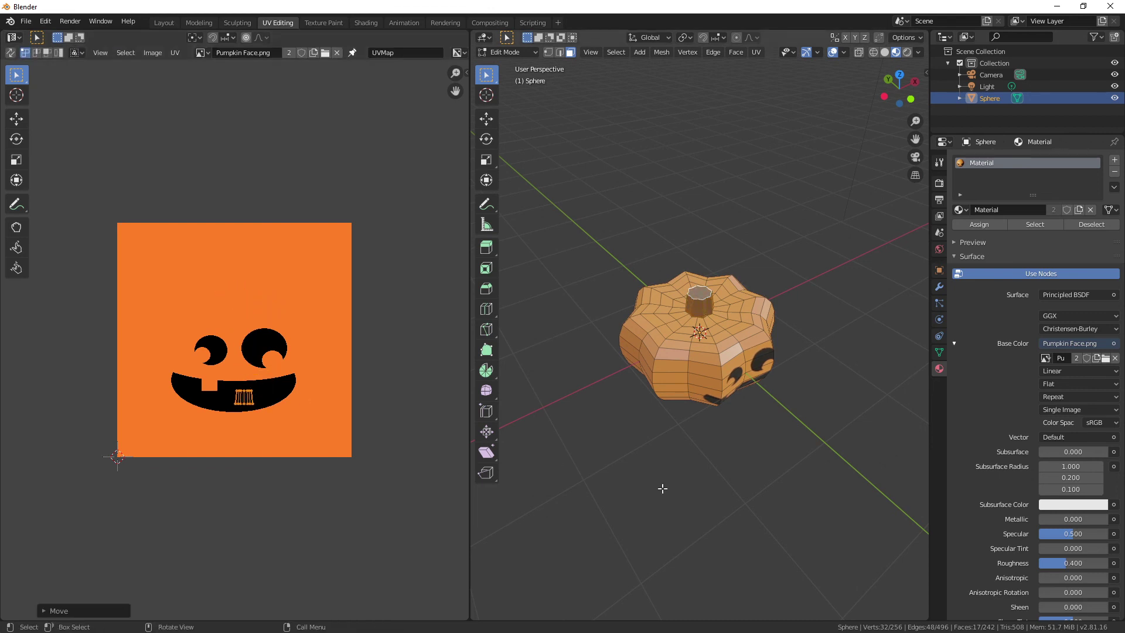
# Return to Object Mode and view the textured pumpkin and its stem from the front.
pyautogui.click(662, 488)
pyautogui.moveTo(824, 454); pyautogui.dragTo(679, 410, button='middle')
pyautogui.press('Tab')
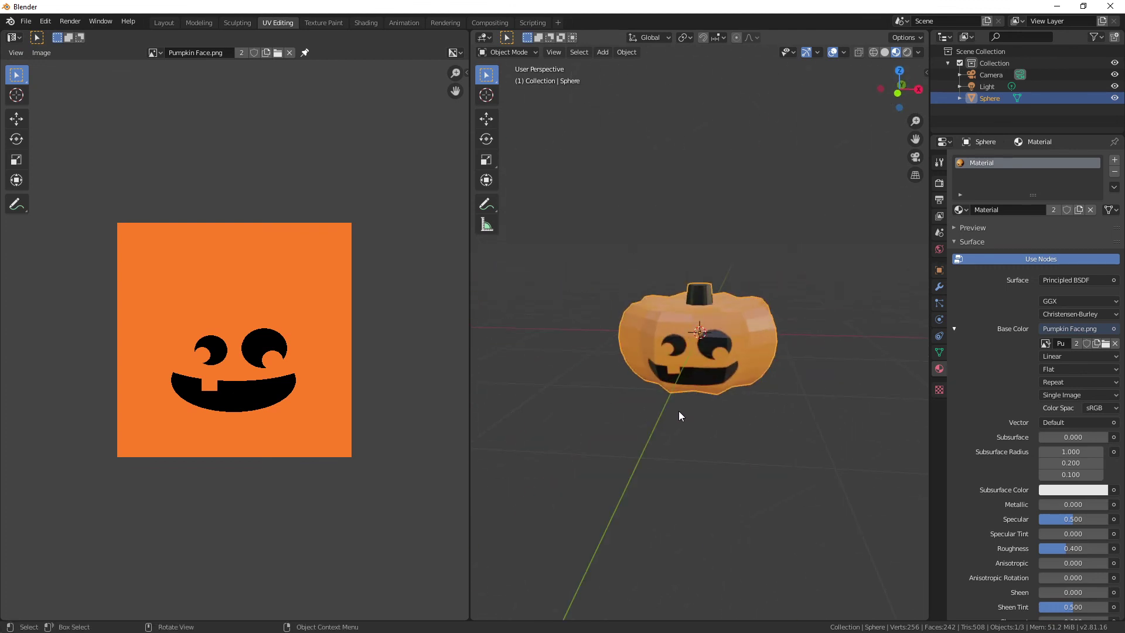